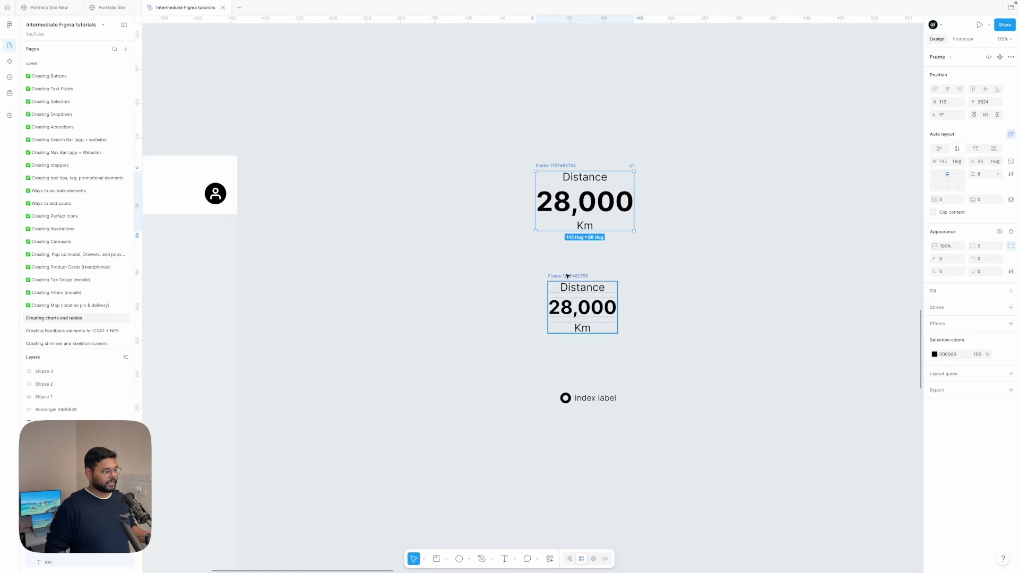
# - Group the ring marker and the "Index label" text into one horizontal auto layout frame
pyautogui.click(634, 342)
pyautogui.scroll(3, 634, 342)
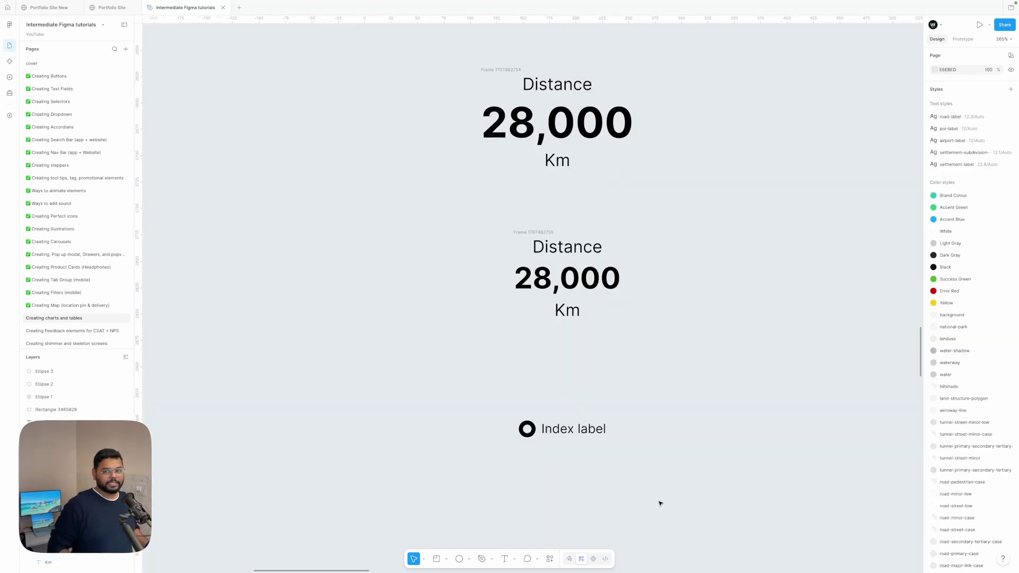
pyautogui.click(528, 431)
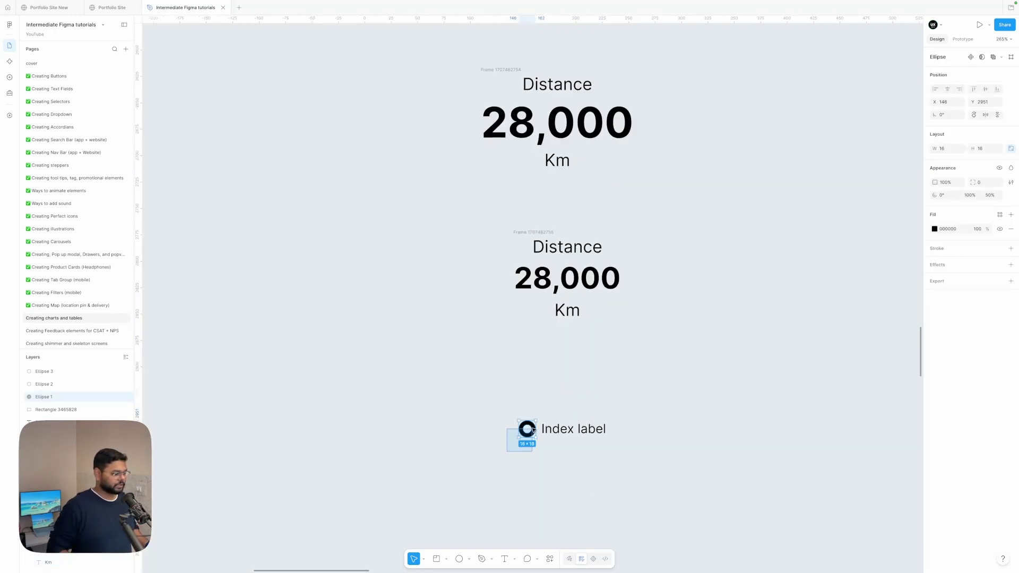
pyautogui.click(549, 462)
pyautogui.moveTo(477, 463); pyautogui.dragTo(626, 411)
pyautogui.click(503, 483)
pyautogui.moveTo(499, 480); pyautogui.dragTo(568, 421)
pyautogui.hotkey('shift', 'a')
# - Add a fill to the index label frame, sampling the grey of the canvas background
pyautogui.click(1010, 290)
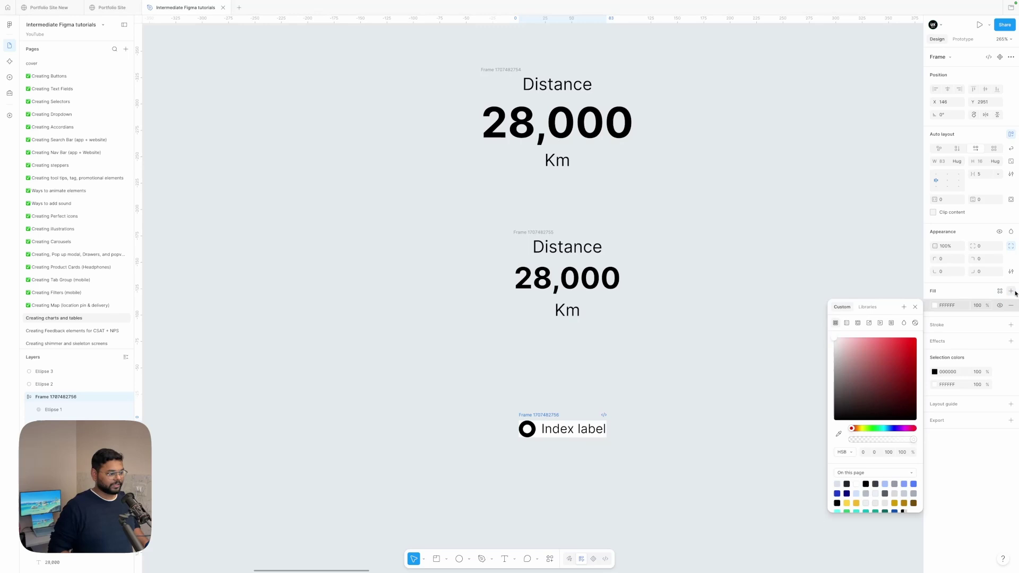
pyautogui.click(837, 433)
pyautogui.click(812, 393)
# - Set the index label frame's horizontal and vertical padding to 8
pyautogui.click(985, 200)
pyautogui.write('8')
pyautogui.press('Return')
pyautogui.click(948, 201)
pyautogui.write('8')
pyautogui.press('Return')
# - Move the index label frame onto the white card, just beneath its large grey placeholder
pyautogui.hotkey('shift', 'Up')
pyautogui.hotkey('shift', 'Up')
pyautogui.hotkey('shift', 'Up')
pyautogui.hotkey('shift', 'Up')
pyautogui.hotkey('shift', 'Left')
pyautogui.hotkey('shift', 'Left')
pyautogui.scroll(-5, 691, 387)
pyautogui.click(748, 346)
pyautogui.hscroll(3, 750, 348)
pyautogui.moveTo(459, 270); pyautogui.dragTo(716, 390)
# - Round the index label frame's corners to a radius of 24
pyautogui.scroll(5, 750, 386)
pyautogui.click(985, 246)
pyautogui.write('24')
pyautogui.press('Return')
# - Set the index label frame's padding individually: 4 on the left, top and bottom, and 12 on the right
pyautogui.click(1011, 200)
pyautogui.click(947, 212)
pyautogui.hotkey('shift', 'Up')
pyautogui.hotkey('shift', 'Up')
pyautogui.hotkey('shift', 'Up')
pyautogui.hotkey('shift', 'Down')
pyautogui.hotkey('shift', 'Down')
pyautogui.click(945, 200)
pyautogui.write('4')
pyautogui.click(985, 199)
pyautogui.write('4')
pyautogui.click(980, 212)
pyautogui.write('4')
pyautogui.click(950, 212)
pyautogui.write('12')
pyautogui.press('Return')
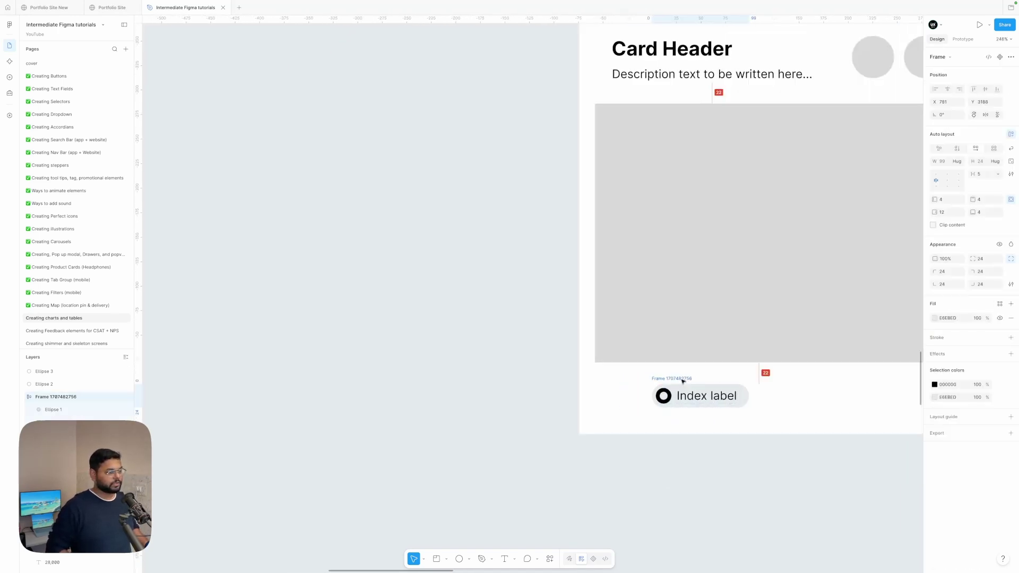
# - Fill the card's large placeholder rectangle with the index label's grey and set its corner radius to 16
pyautogui.hscroll(3, 688, 383)
pyautogui.click(828, 282)
pyautogui.click(733, 329)
pyautogui.press('i')
pyautogui.click(571, 475)
pyautogui.click(988, 184)
pyautogui.write('16')
pyautogui.click(764, 173)
pyautogui.click(577, 218)
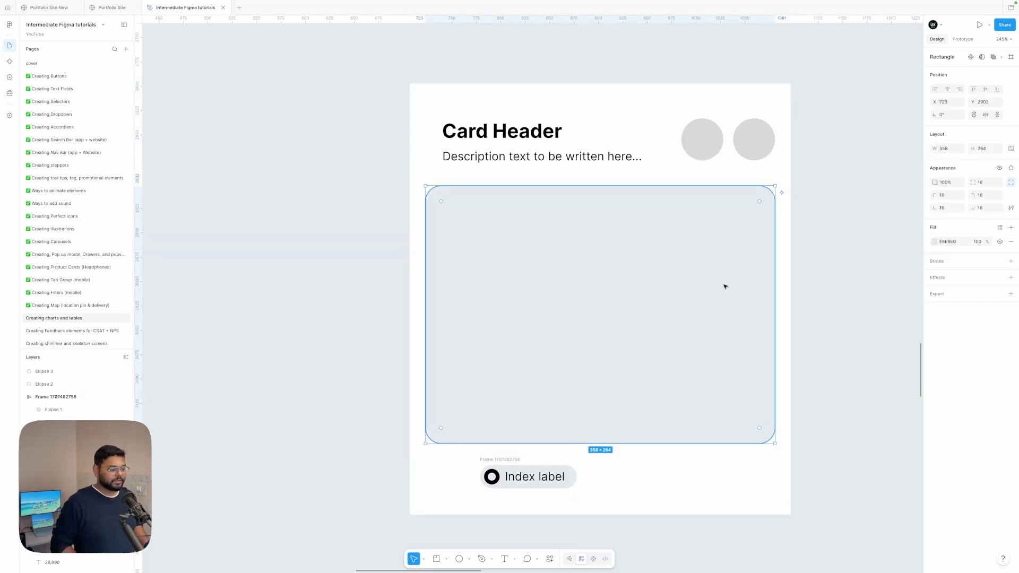
# - Group the card header and description text into an auto layout frame, and the two circles into another
pyautogui.scroll(-5, 697, 286)
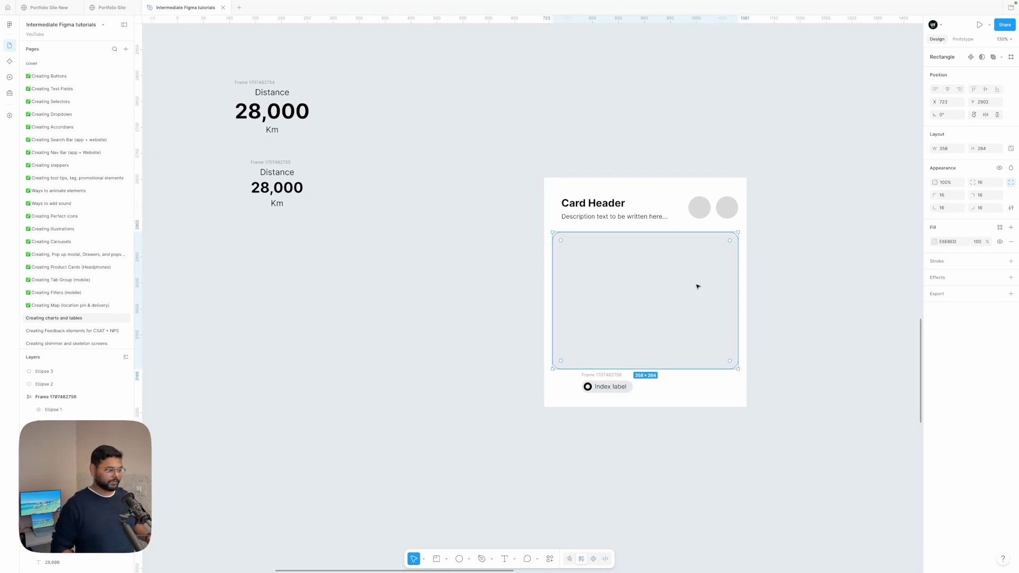
pyautogui.scroll(2, 697, 286)
pyautogui.click(578, 197)
pyautogui.scroll(2, 579, 190)
pyautogui.click(743, 194)
pyautogui.keyDown('shift'); pyautogui.click(780, 196); pyautogui.keyUp('shift')
pyautogui.hotkey('shift', 'a')
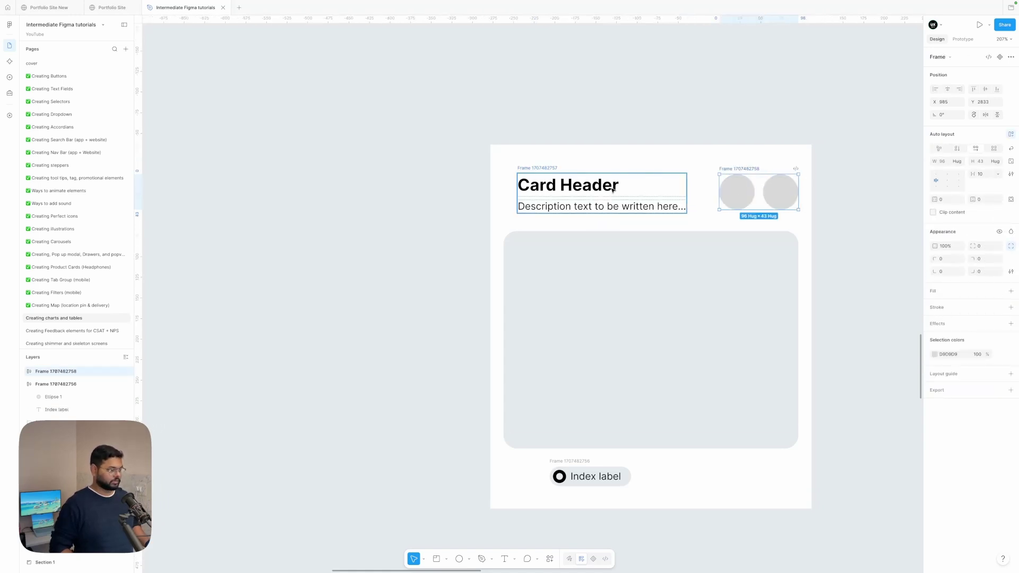
# - Combine the header text frame and the circles frame into one horizontal auto layout row
pyautogui.click(618, 188)
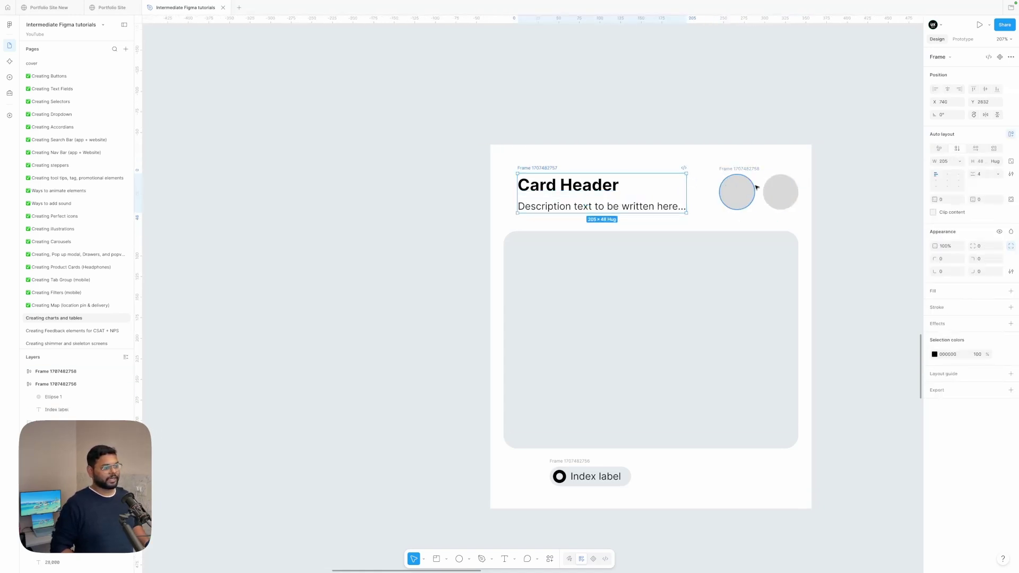
pyautogui.keyDown('shift'); pyautogui.click(743, 170); pyautogui.keyUp('shift')
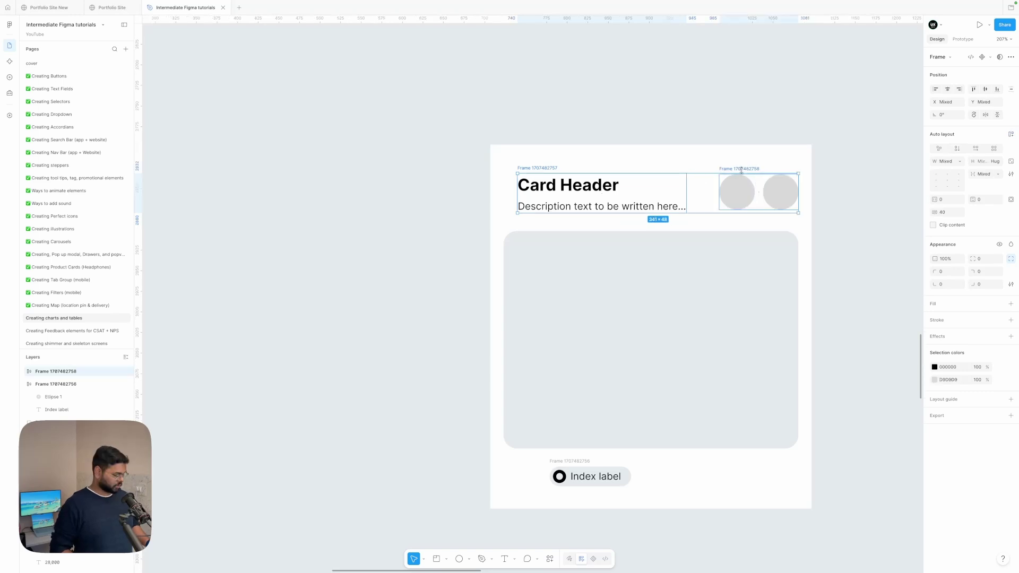
pyautogui.hotkey('shift', 'a')
# - Set the gap between the two header circles to 8
pyautogui.click(743, 195)
pyautogui.press('Return')
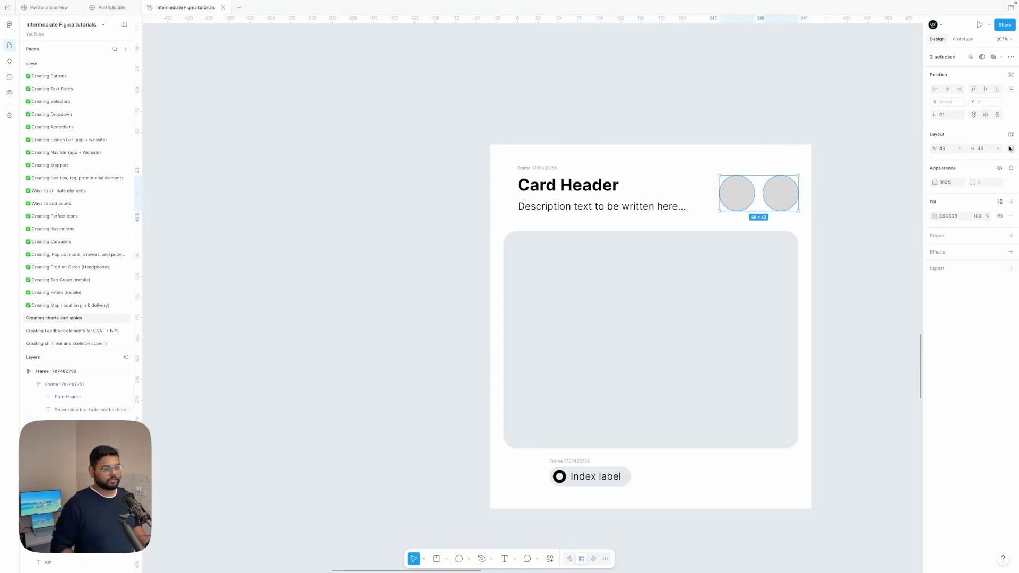
pyautogui.hotkey('shift', 'Return')
pyautogui.click(985, 174)
pyautogui.write('8')
# - Make the header text frame fill the available width and set the header row's gap to 16
pyautogui.click(674, 196)
pyautogui.click(960, 161)
pyautogui.click(934, 186)
pyautogui.click(750, 191)
pyautogui.click(984, 175)
pyautogui.write('16')
pyautogui.press('Return')
pyautogui.keyDown('super'); pyautogui.click(610, 206); pyautogui.keyUp('super')
pyautogui.click(935, 270)
pyautogui.click(880, 232)
# - Align the header row with the placeholder's left edge and give the row a left padding of 16
pyautogui.moveTo(556, 168); pyautogui.dragTo(542, 169)
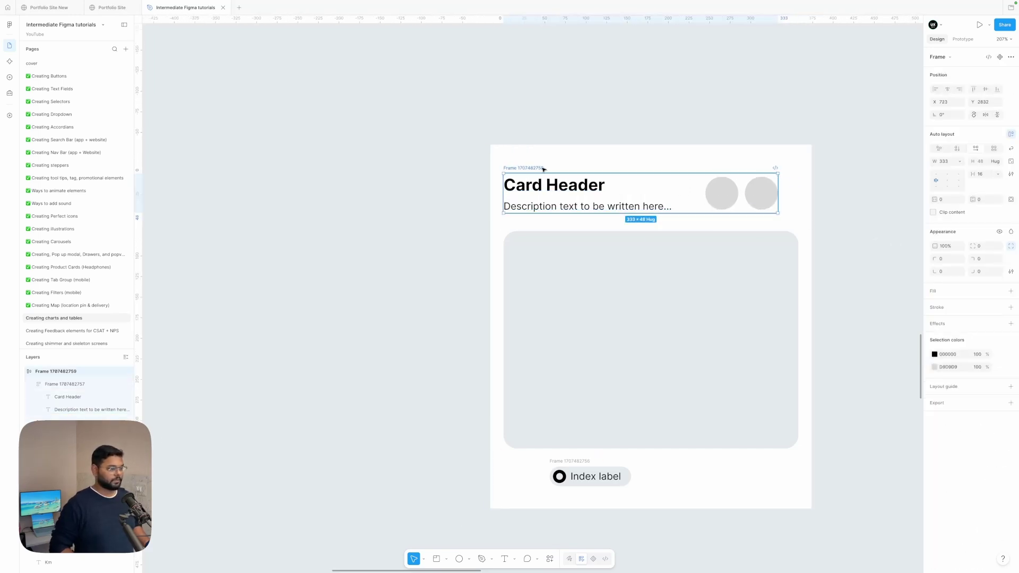
pyautogui.click(1010, 200)
pyautogui.click(942, 199)
pyautogui.write('16')
pyautogui.press('Return')
# - Align the index label to the placeholder's left edge, wrapped in an auto layout row stretched to the placeholder's full width
pyautogui.moveTo(572, 461); pyautogui.dragTo(502, 474)
pyautogui.hotkey('shift', 'a')
pyautogui.moveTo(657, 474); pyautogui.dragTo(798, 472)
pyautogui.press('Return')
pyautogui.click(959, 161)
pyautogui.click(934, 151)
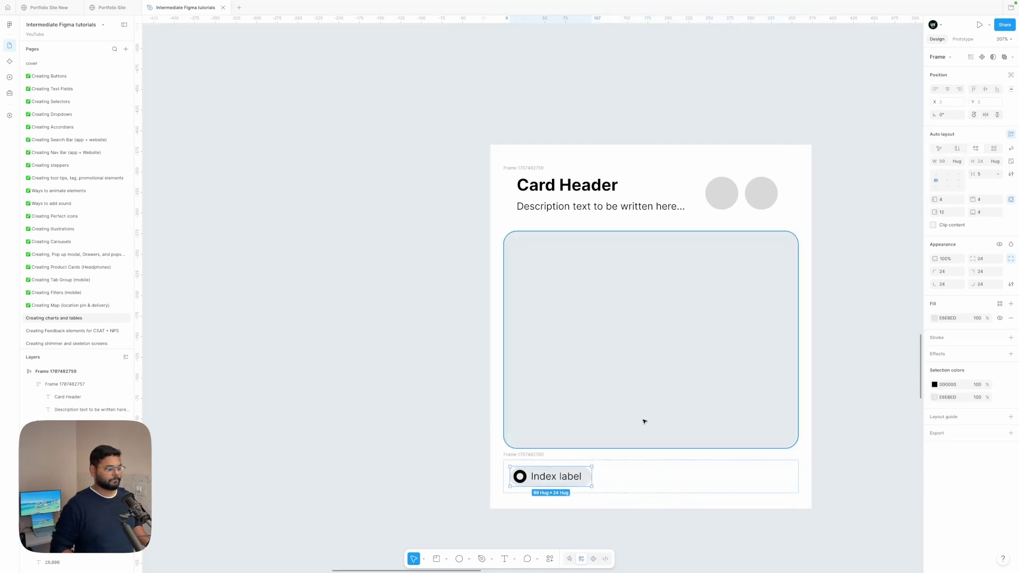
pyautogui.hotkey('shift', 'Return')
# - Wrap the whole card in a vertical auto layout frame with a vertical padding of 16
pyautogui.click(610, 206)
pyautogui.moveTo(473, 130); pyautogui.dragTo(874, 519)
pyautogui.hotkey('shift', 'a')
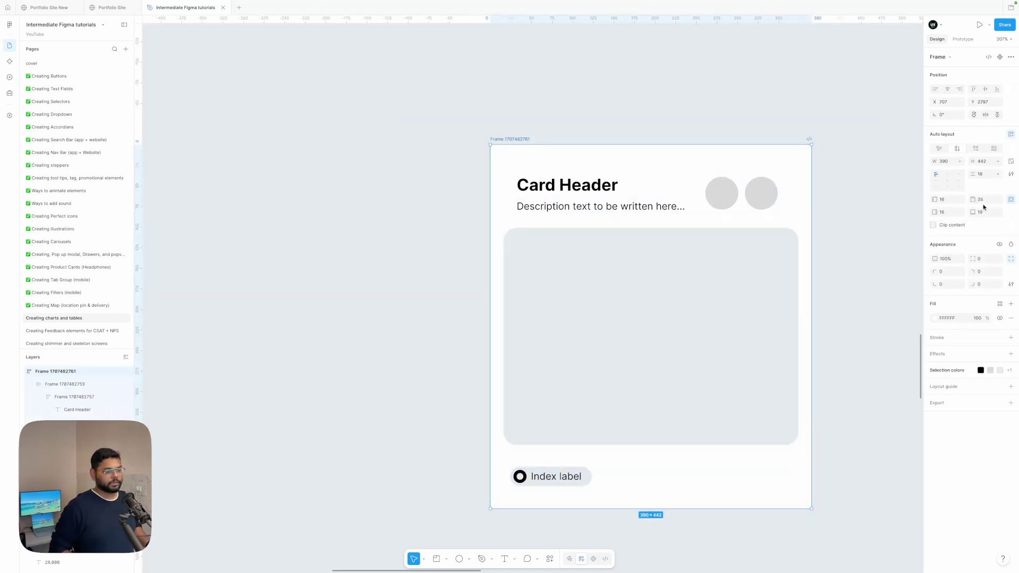
pyautogui.click(1011, 199)
pyautogui.click(985, 199)
pyautogui.write('16')
pyautogui.press('Return')
pyautogui.press('Return')
# - Round the card's corners to a radius of 32
pyautogui.click(895, 144)
pyautogui.click(791, 185)
pyautogui.click(985, 246)
pyautogui.write('32')
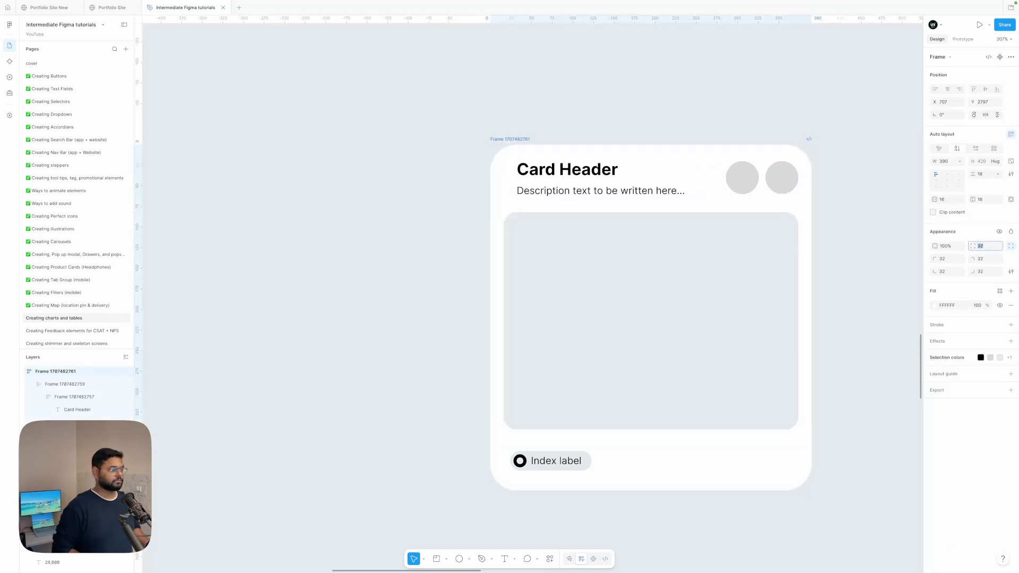
pyautogui.click(870, 222)
# - Recolour the two header circles with the grey sampled from the card's placeholder
pyautogui.scroll(-2, 791, 202)
pyautogui.keyDown('super'); pyautogui.click(790, 203); pyautogui.keyUp('super')
pyautogui.keyDown('shift'); pyautogui.keyDown('super'); pyautogui.click(818, 202); pyautogui.keyUp('super'); pyautogui.keyUp('shift')
pyautogui.press('i')
pyautogui.click(787, 271)
# - Centre the index label horizontally within the card
pyautogui.scroll(-5, 839, 212)
pyautogui.click(748, 320)
pyautogui.hotkey('alt', 'h')
# - Move the card into the iPhone 13 & 14 screen, beneath its header bar
pyautogui.moveTo(728, 213); pyautogui.dragTo(642, 241)
pyautogui.hscroll(-2, 641, 241)
pyautogui.rightClick(642, 241)
pyautogui.moveTo(713, 232); pyautogui.dragTo(226, 162)
pyautogui.scroll(3, 470, 266)
# - Set the card's corner radius to 0 and bring the card up close beneath the screen's header bar
pyautogui.click(557, 297)
pyautogui.click(483, 241)
pyautogui.scroll(-1, 493, 260)
pyautogui.click(530, 324)
pyautogui.click(473, 217)
pyautogui.hscroll(1, 465, 231)
pyautogui.click(985, 273)
pyautogui.write('0')
pyautogui.press('Return')
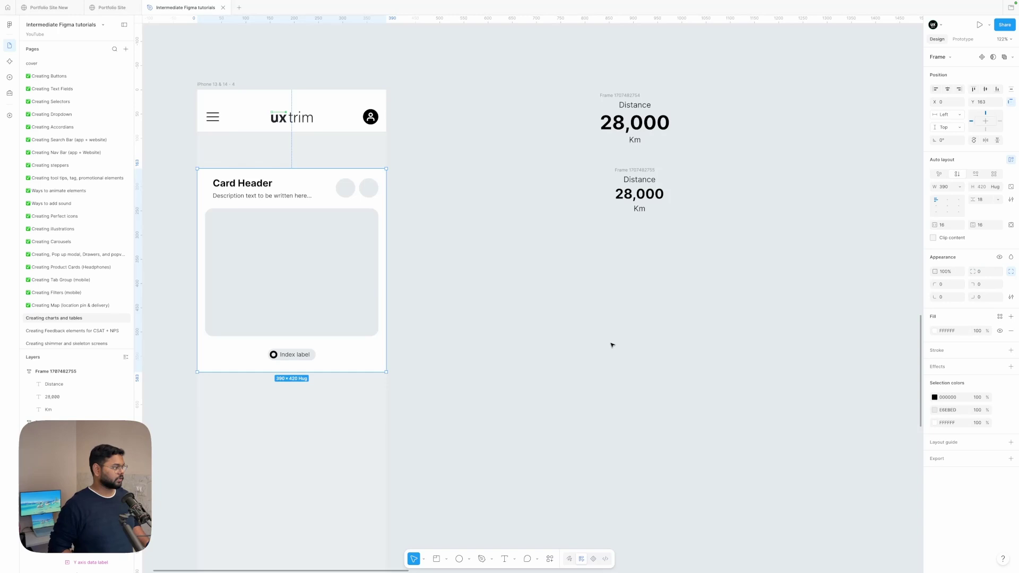
pyautogui.click(633, 340)
pyautogui.scroll(2, 571, 252)
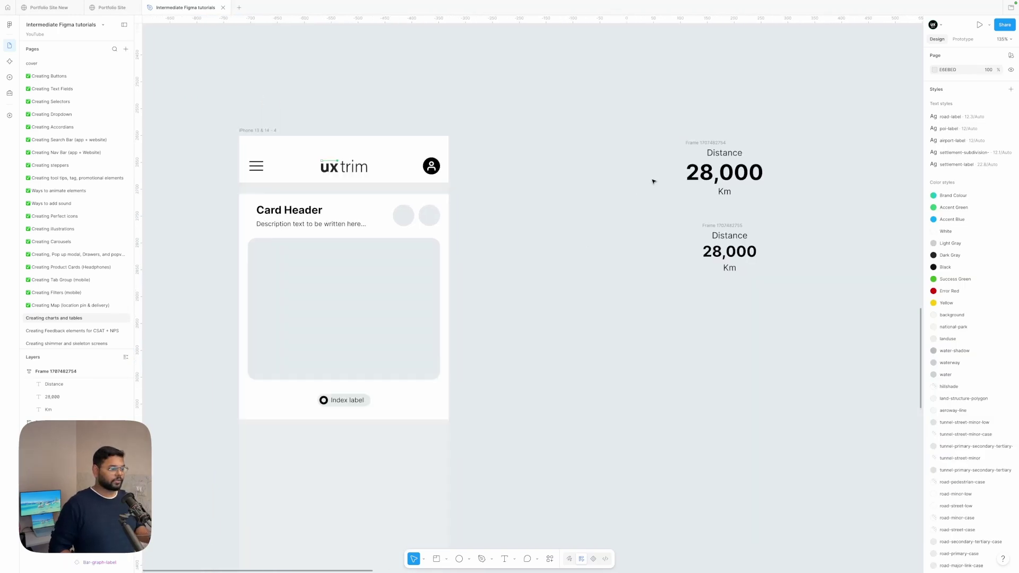
# - Duplicate the larger Distance 28,000 Km block and place the copy beside the phone screen
pyautogui.click(700, 142)
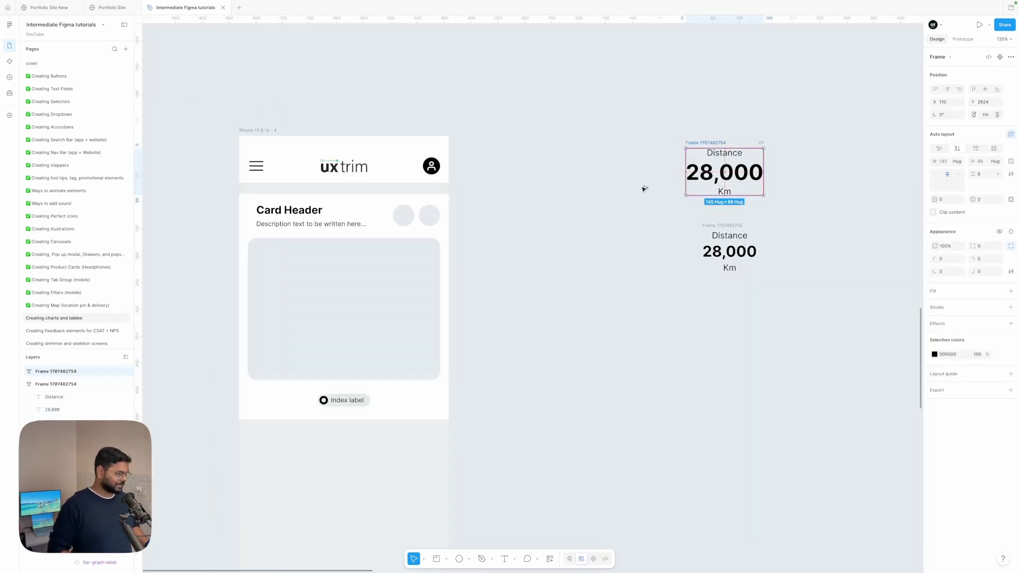
pyautogui.moveTo(699, 141); pyautogui.dragTo(541, 250)
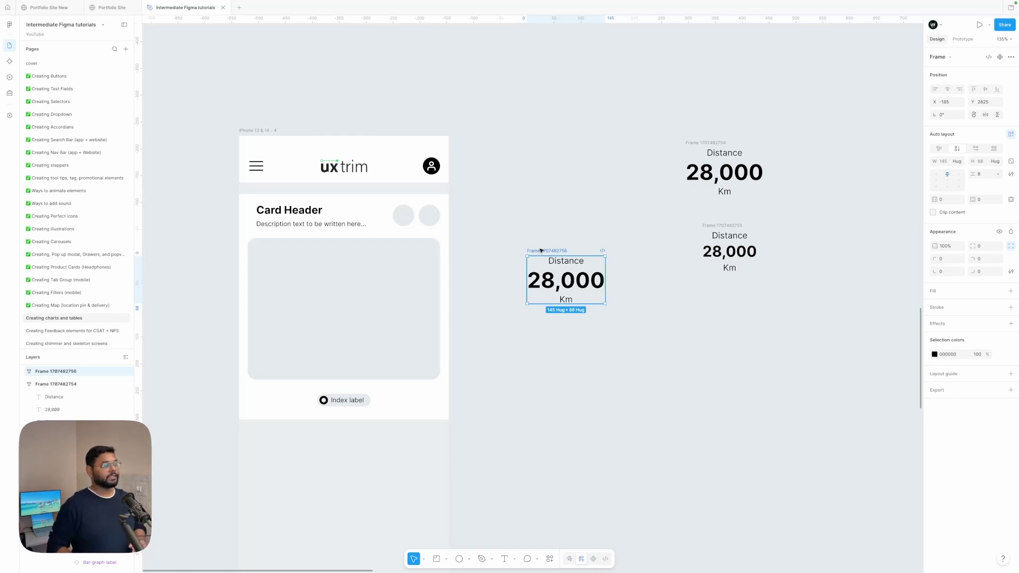
pyautogui.moveTo(541, 250); pyautogui.dragTo(540, 259)
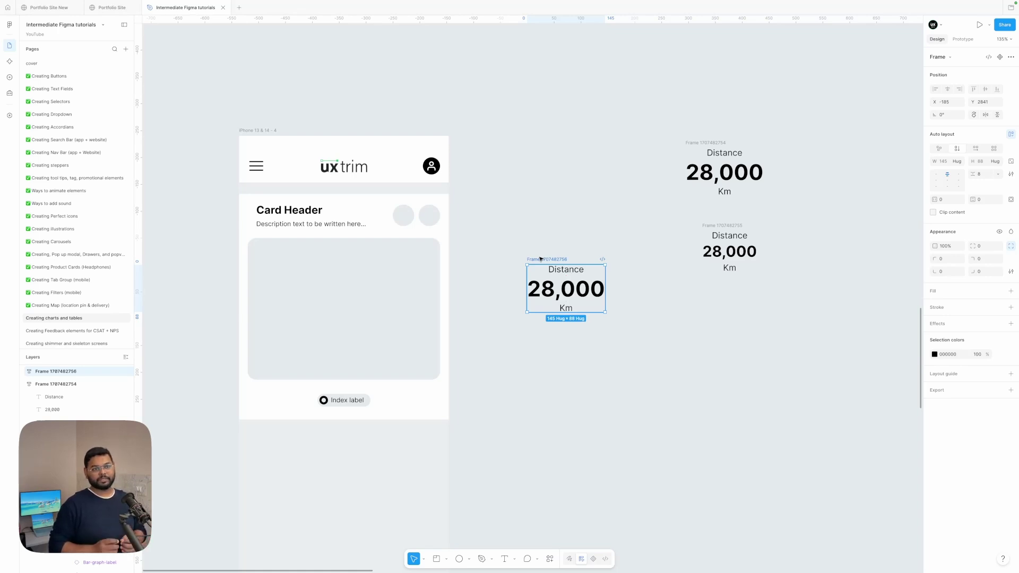
pyautogui.moveTo(540, 259); pyautogui.dragTo(540, 257)
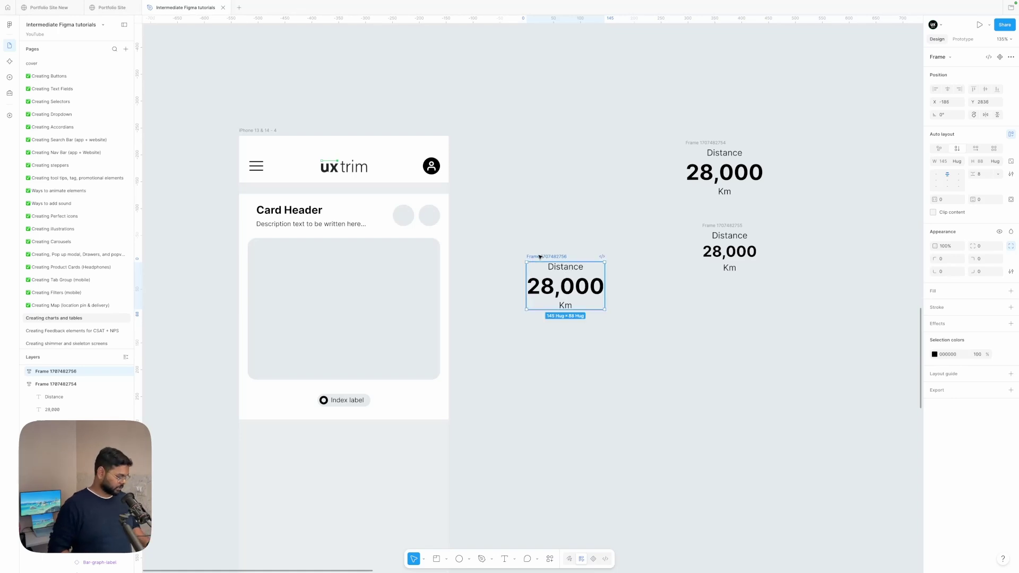
# - Copy the card's grey placeholder to the empty canvas beside the phone and position the duplicated Distance block on it
pyautogui.click(378, 291)
pyautogui.moveTo(348, 288); pyautogui.dragTo(614, 380)
pyautogui.click(559, 267)
pyautogui.moveTo(559, 266); pyautogui.dragTo(605, 387)
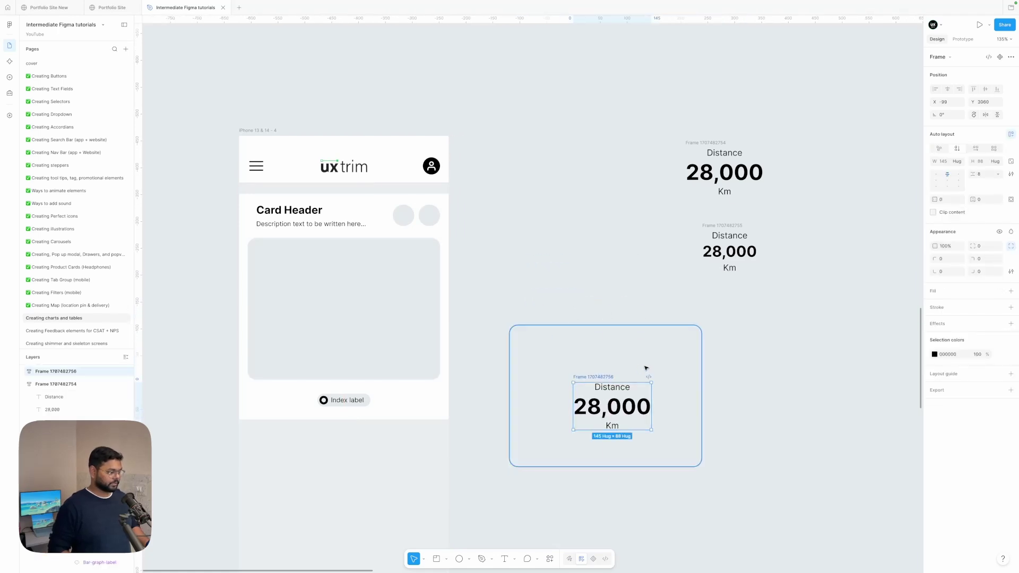
# - Wrap the copied placeholder and Distance block in a centred auto layout frame with horizontal and vertical padding of 40
pyautogui.moveTo(567, 271); pyautogui.dragTo(669, 478)
pyautogui.hotkey('shift', 'a')
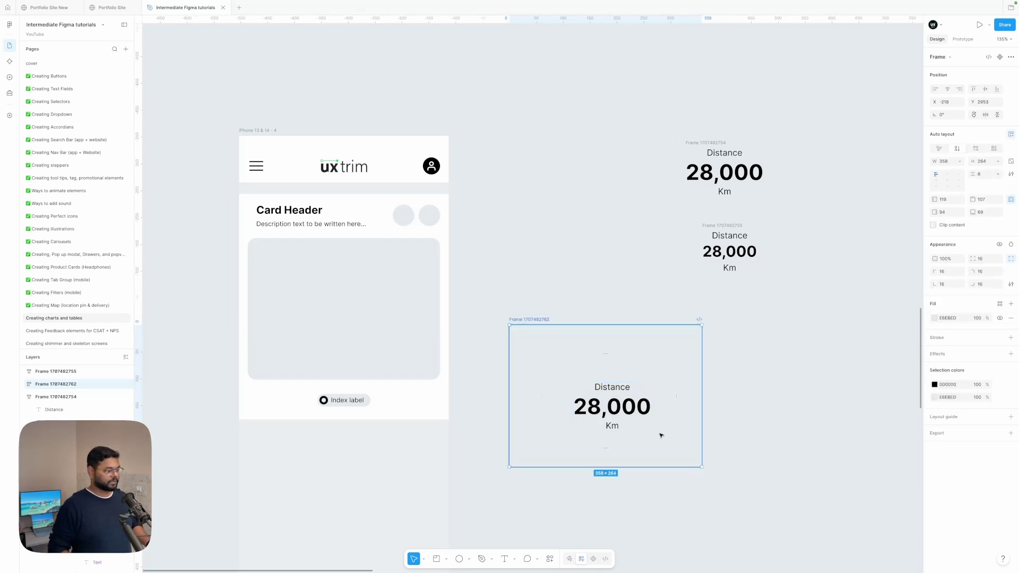
pyautogui.click(1011, 199)
pyautogui.click(944, 199)
pyautogui.click(947, 181)
pyautogui.write('40')
pyautogui.press('Return')
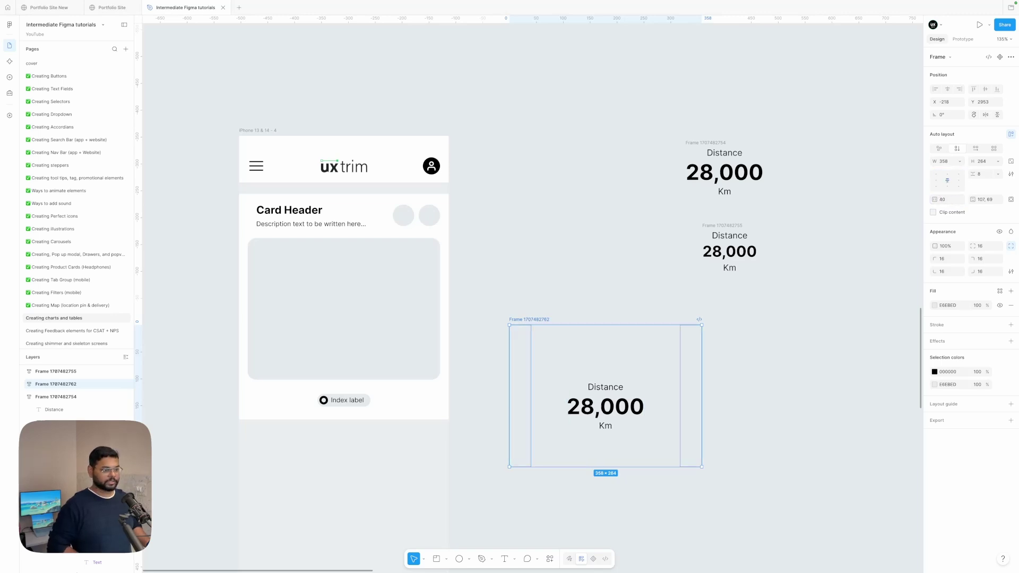
pyautogui.click(990, 203)
pyautogui.write('40')
pyautogui.press('Return')
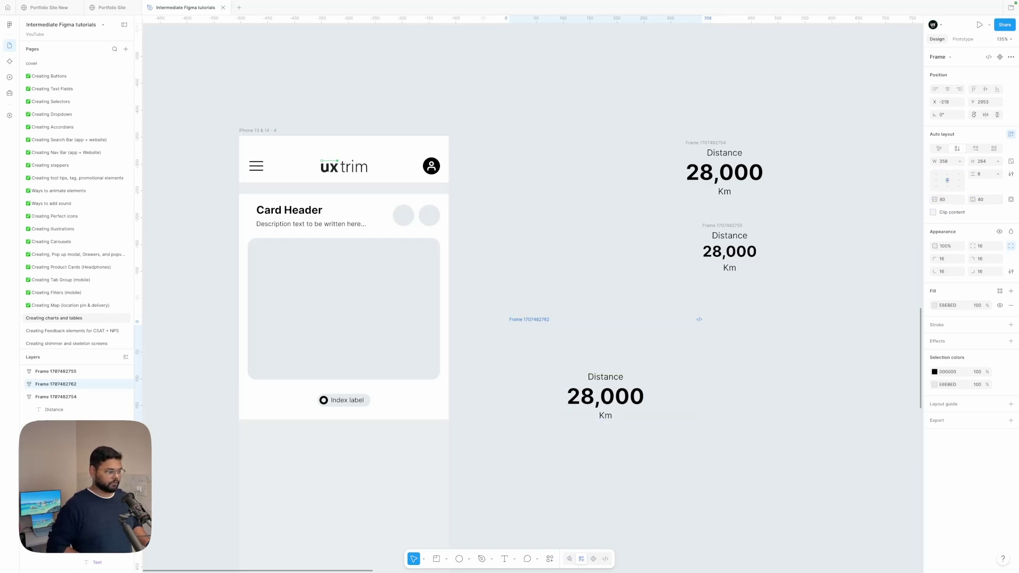
# - Replace the grey placeholder inside the phone screen's card with the Distance frame from the canvas
pyautogui.click(828, 293)
pyautogui.click(545, 320)
pyautogui.scroll(-1, 545, 319)
pyautogui.scroll(-5, 545, 319)
pyautogui.click(935, 305)
pyautogui.moveTo(555, 318); pyautogui.dragTo(428, 348)
pyautogui.press('Escape')
pyautogui.scroll(5, 443, 379)
pyautogui.doubleClick(448, 255)
pyautogui.press('BackSpace')
pyautogui.click(448, 255)
# - Fill the card's Distance frame with white FFFFFF and add a light grey inside stroke of 1
pyautogui.click(935, 305)
pyautogui.moveTo(838, 344); pyautogui.dragTo(835, 344)
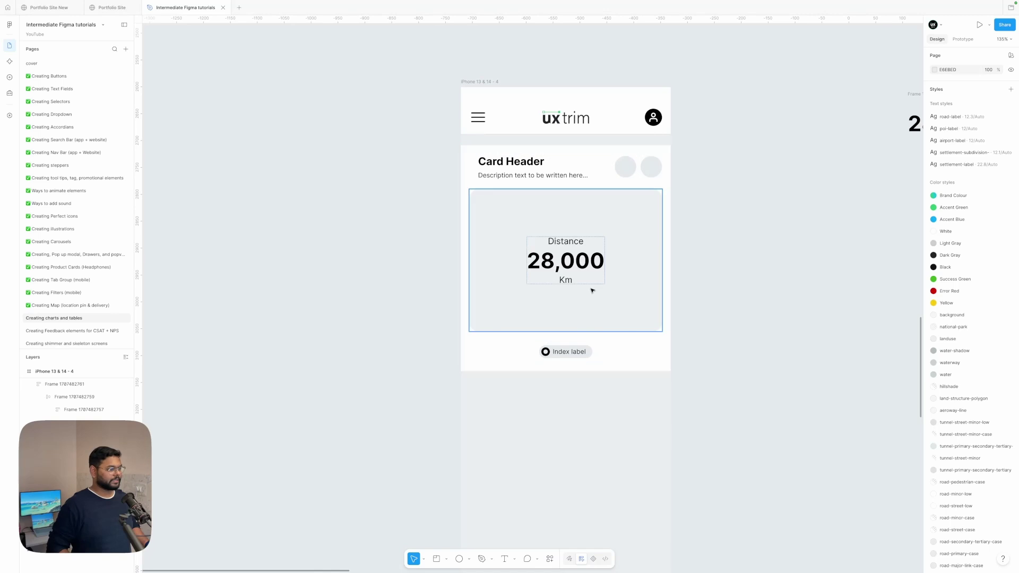
pyautogui.keyDown('super'); pyautogui.click(592, 289); pyautogui.keyUp('super')
pyautogui.click(934, 305)
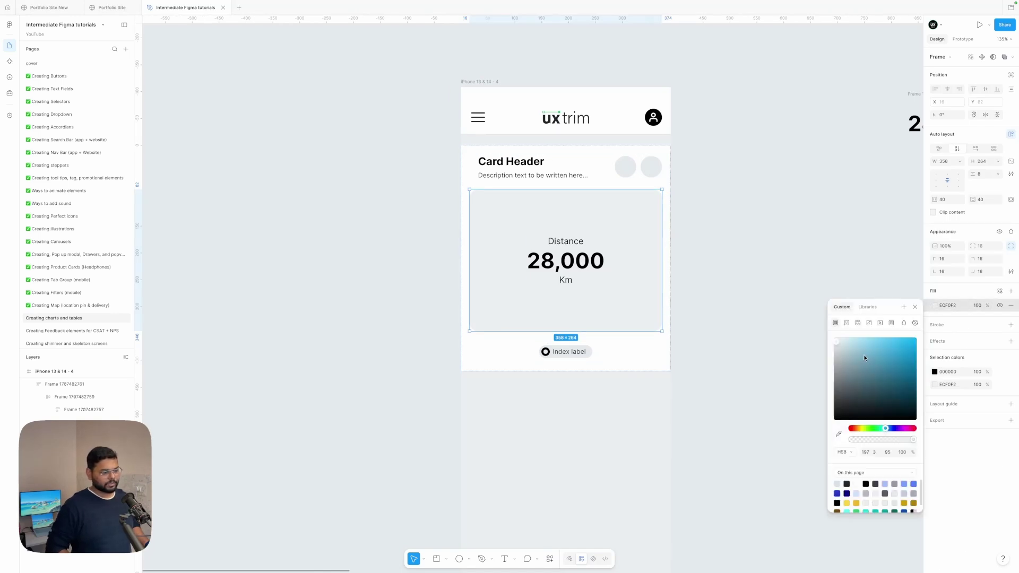
pyautogui.moveTo(864, 353); pyautogui.dragTo(751, 278)
pyautogui.click(1011, 325)
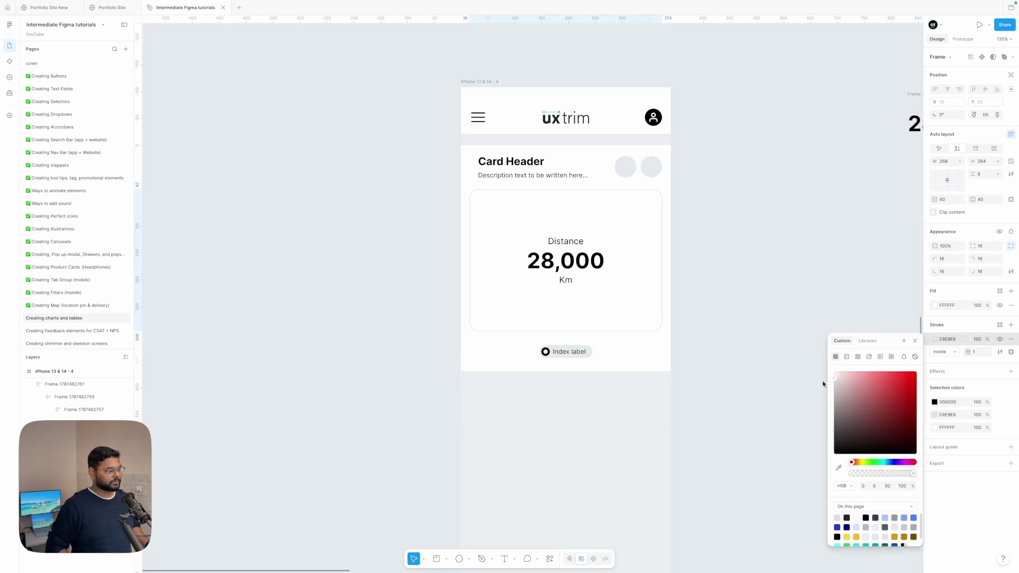
pyautogui.click(748, 310)
pyautogui.scroll(-3, 748, 315)
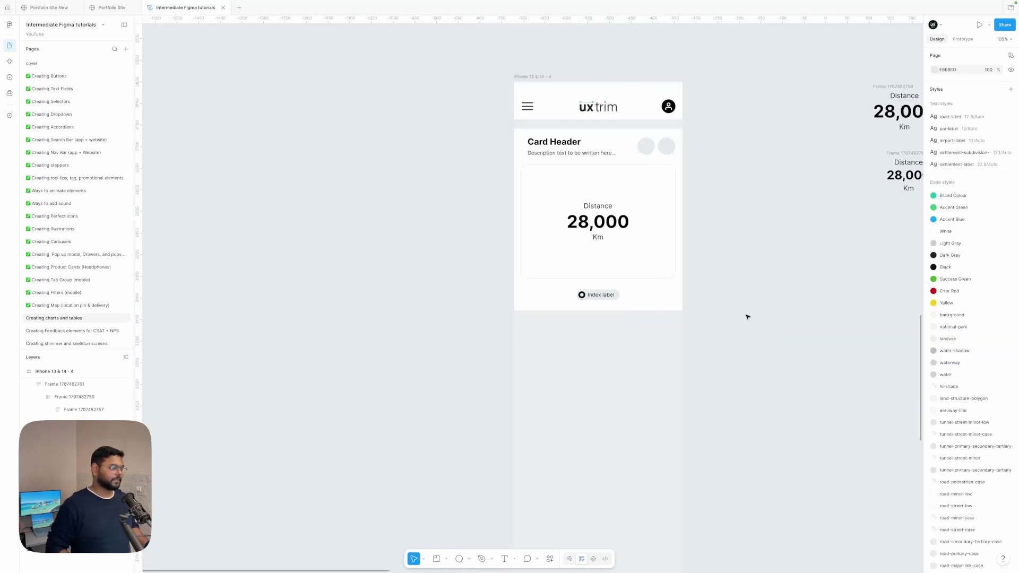
pyautogui.scroll(3, 674, 285)
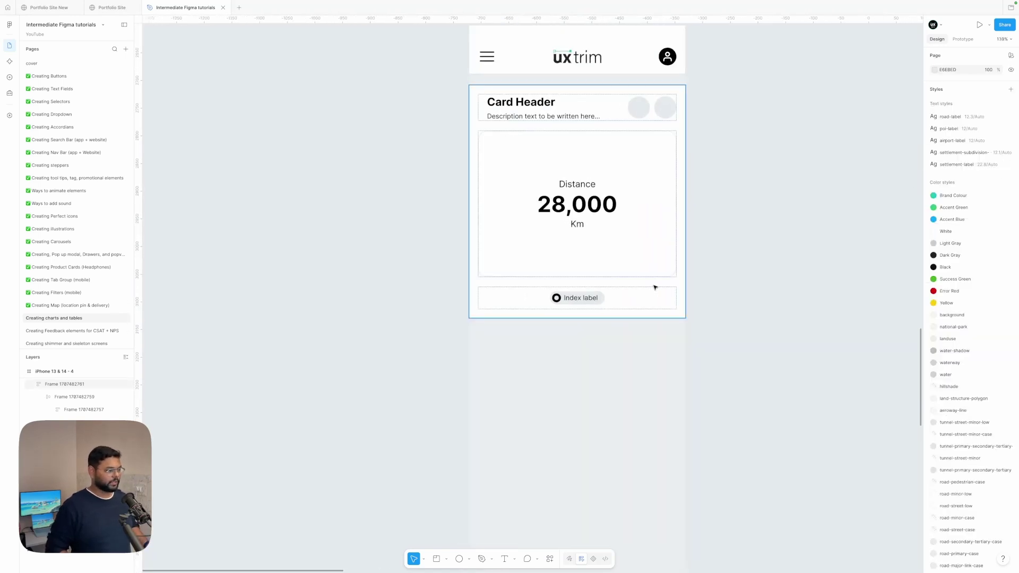
pyautogui.doubleClick(585, 297)
pyautogui.click(745, 292)
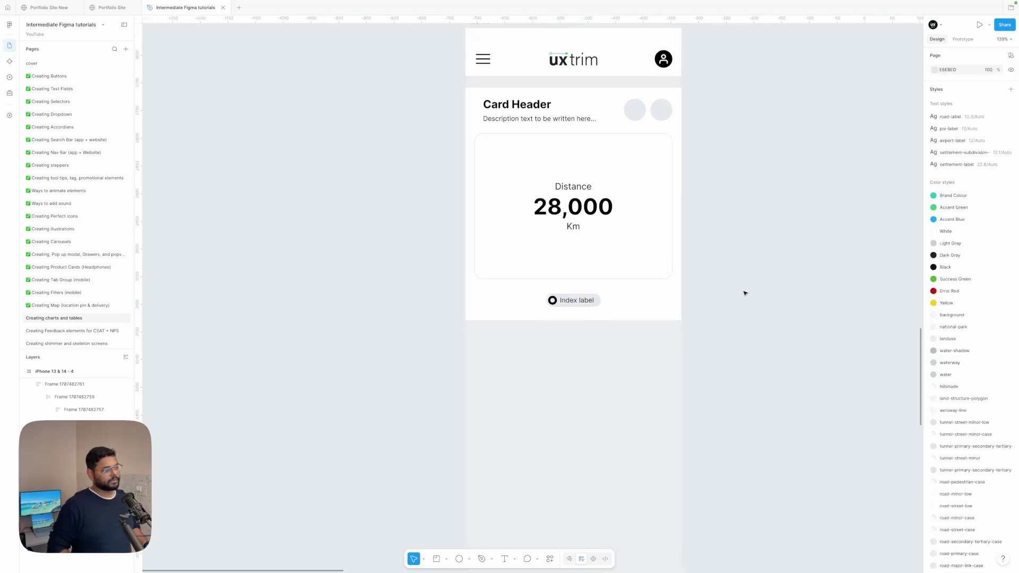
# - Duplicate the whole Distance card and place the copy directly below the original on the phone screen
pyautogui.click(621, 291)
pyautogui.scroll(-3, 621, 291)
pyautogui.scroll(3, 609, 266)
pyautogui.moveTo(614, 228); pyautogui.dragTo(611, 451)
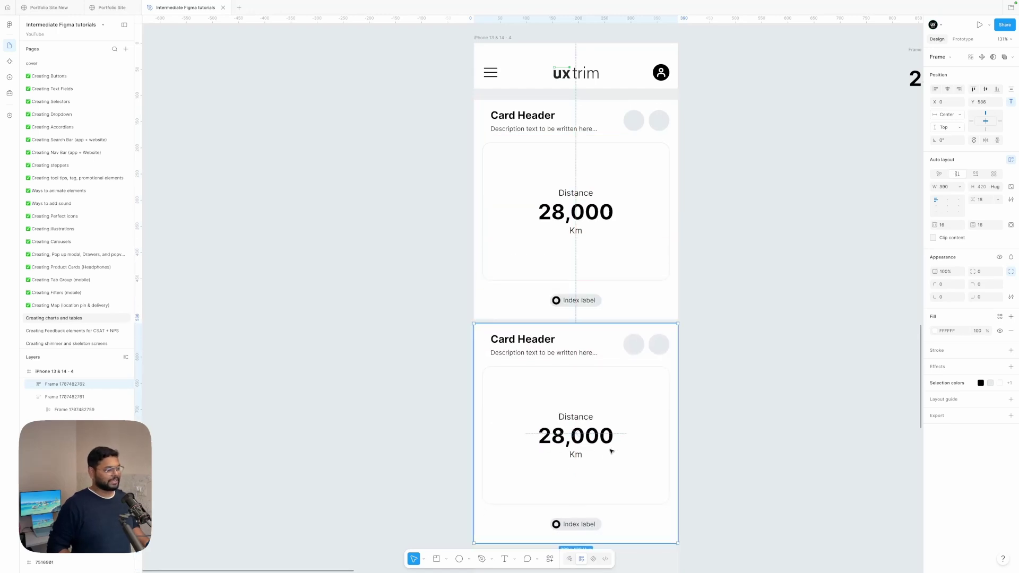
# - Delete the index label from the upper card and move the lower card up to close the gap
pyautogui.doubleClick(580, 302)
pyautogui.press('Delete')
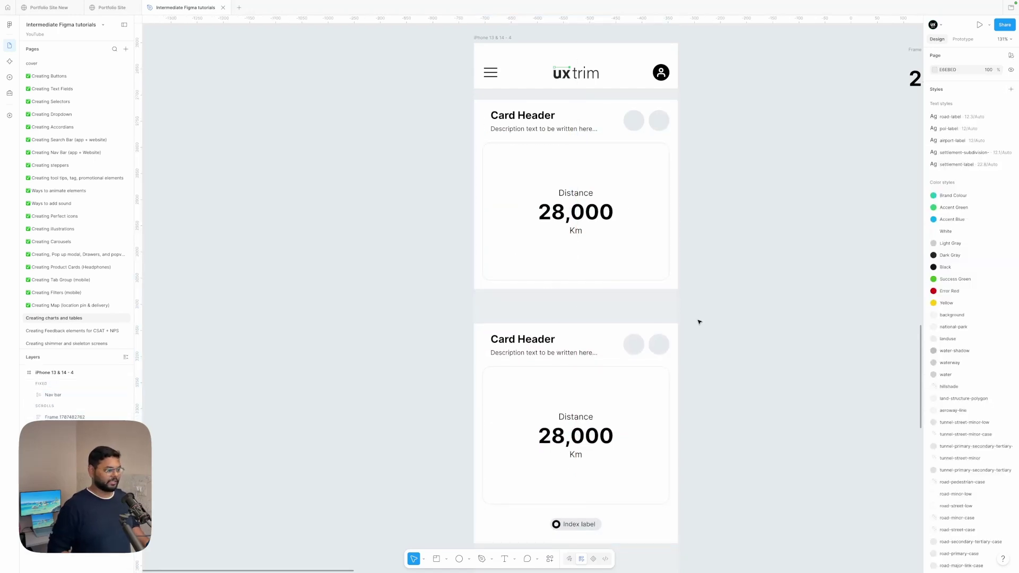
pyautogui.moveTo(619, 364); pyautogui.dragTo(614, 361)
# - Copy the lower card's Distance frame to the canvas beside the phone and remove the Distance text from both frames
pyautogui.moveTo(614, 361); pyautogui.dragTo(614, 338)
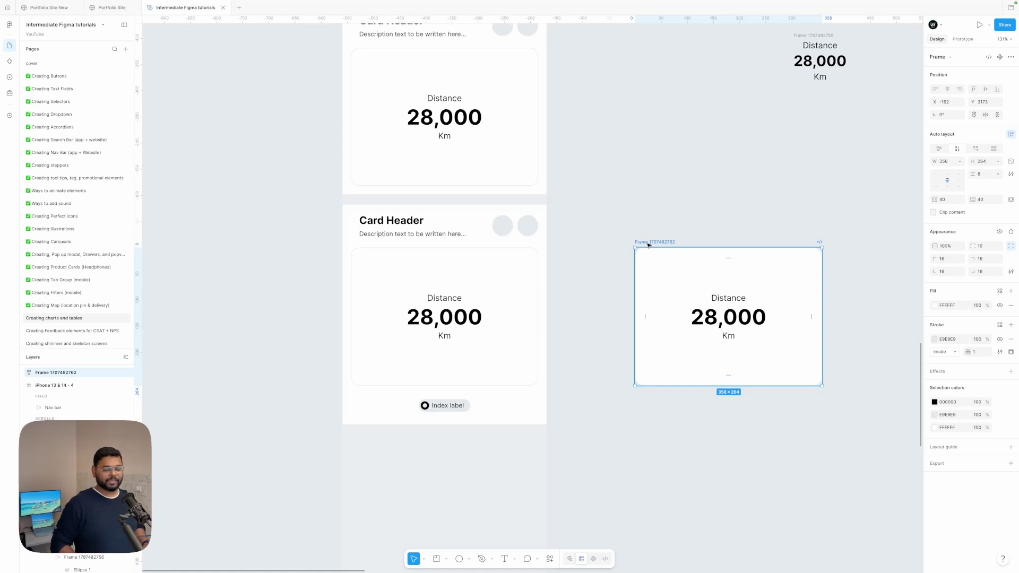
pyautogui.moveTo(654, 242); pyautogui.dragTo(652, 263)
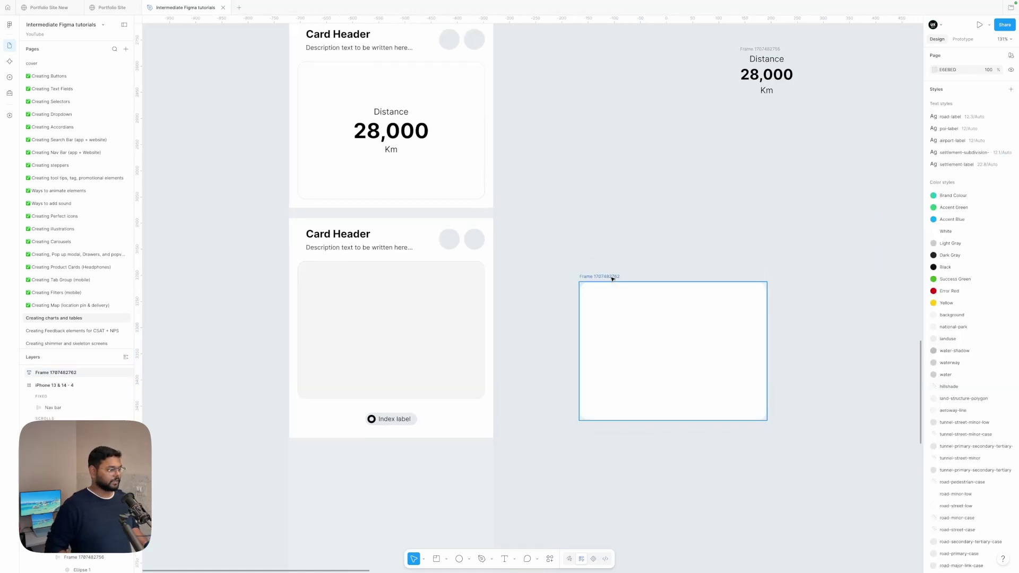
pyautogui.moveTo(612, 278); pyautogui.dragTo(625, 224)
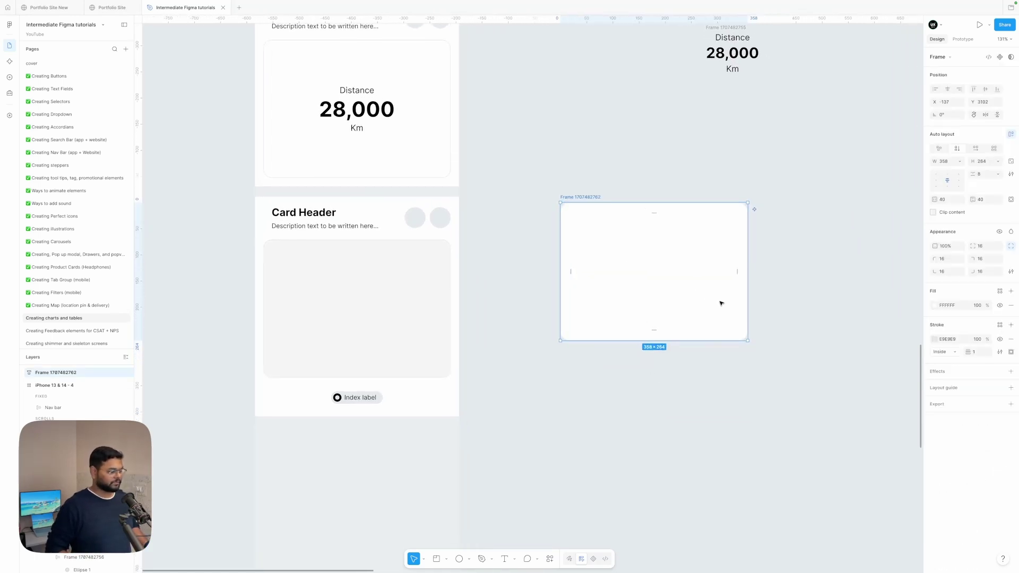
# - Draw a circle about 210 px in diameter and place it in the centre of the empty white frame
pyautogui.click(459, 559)
pyautogui.moveTo(576, 402); pyautogui.dragTo(722, 547)
pyautogui.moveTo(624, 477); pyautogui.dragTo(623, 287)
pyautogui.scroll(3, 734, 271)
pyautogui.moveTo(719, 272); pyautogui.dragTo(695, 267)
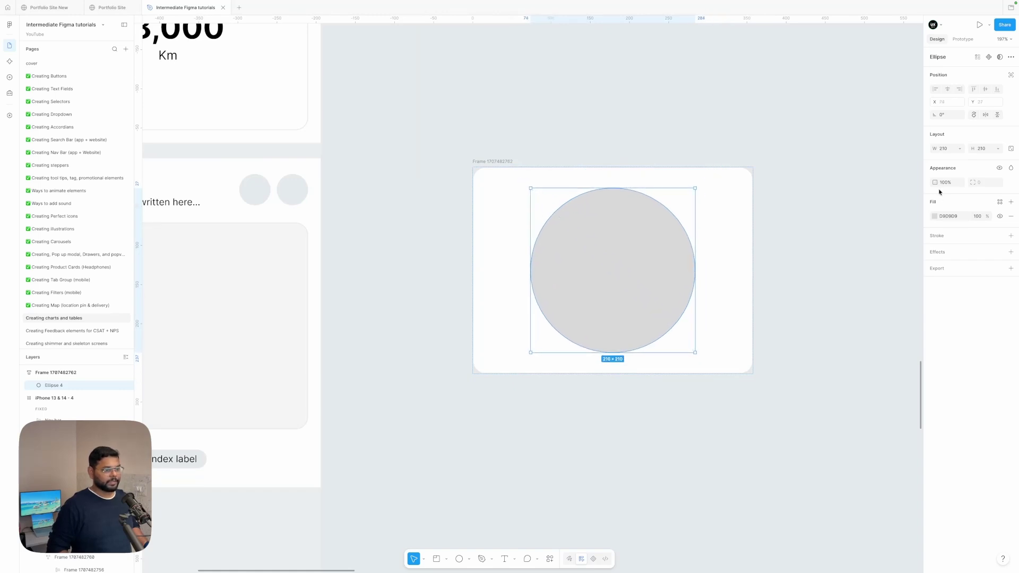
# - Resize the circle to 220 by 220 and lock its aspect ratio
pyautogui.click(949, 150)
pyautogui.write('220')
pyautogui.press('Return')
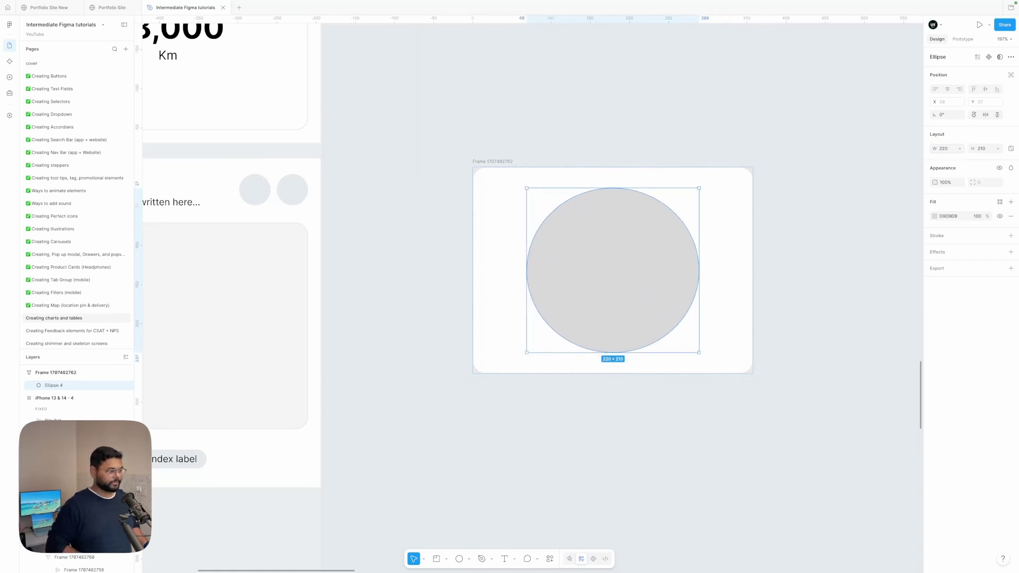
pyautogui.scroll(2, 668, 294)
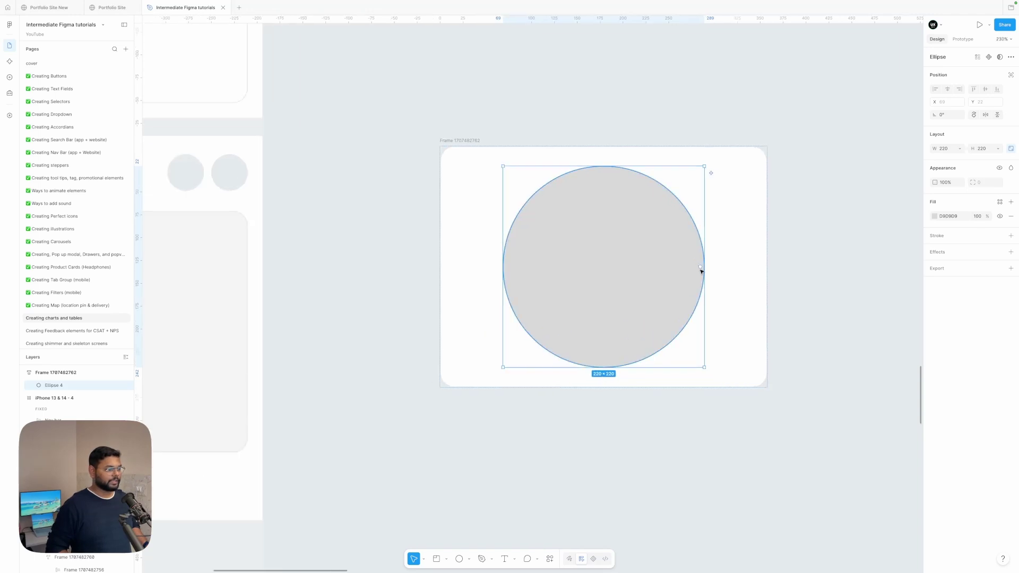
# - Open the circle into an arc with a sweep of about 95% and set its inner ratio to 80%
pyautogui.moveTo(699, 266); pyautogui.dragTo(660, 218)
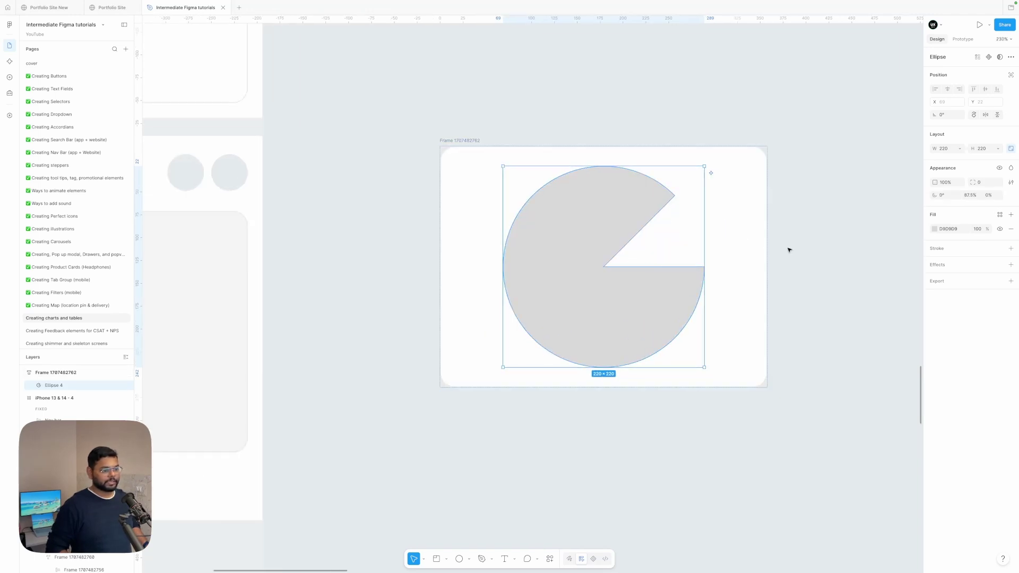
pyautogui.click(989, 198)
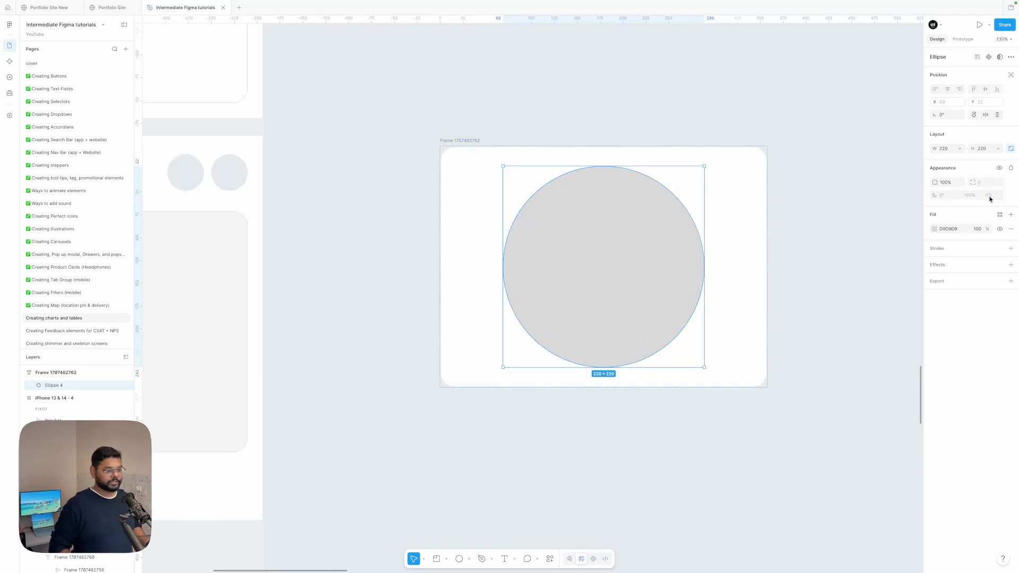
pyautogui.moveTo(700, 267); pyautogui.dragTo(701, 237)
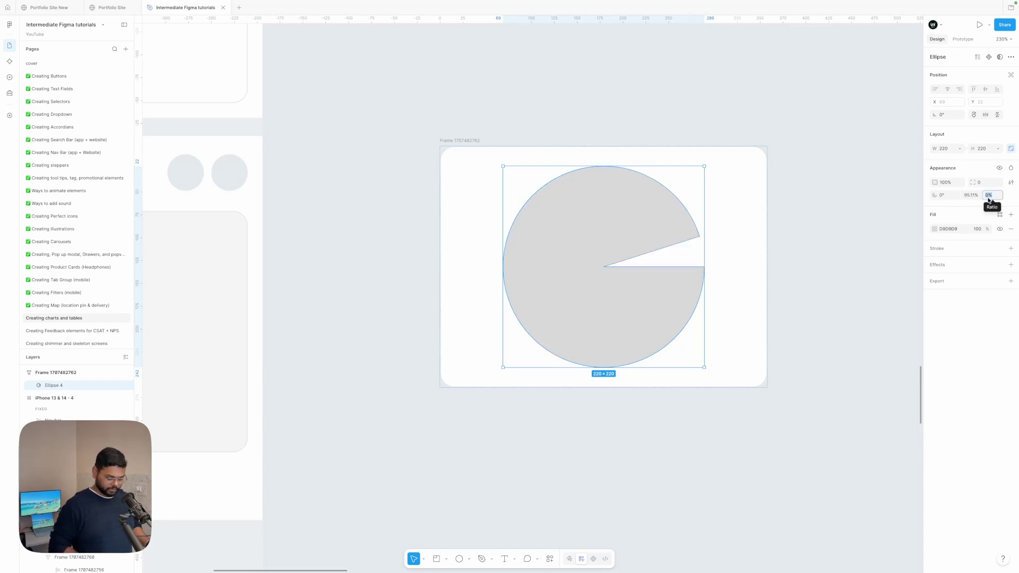
pyautogui.write('80')
pyautogui.press('Return')
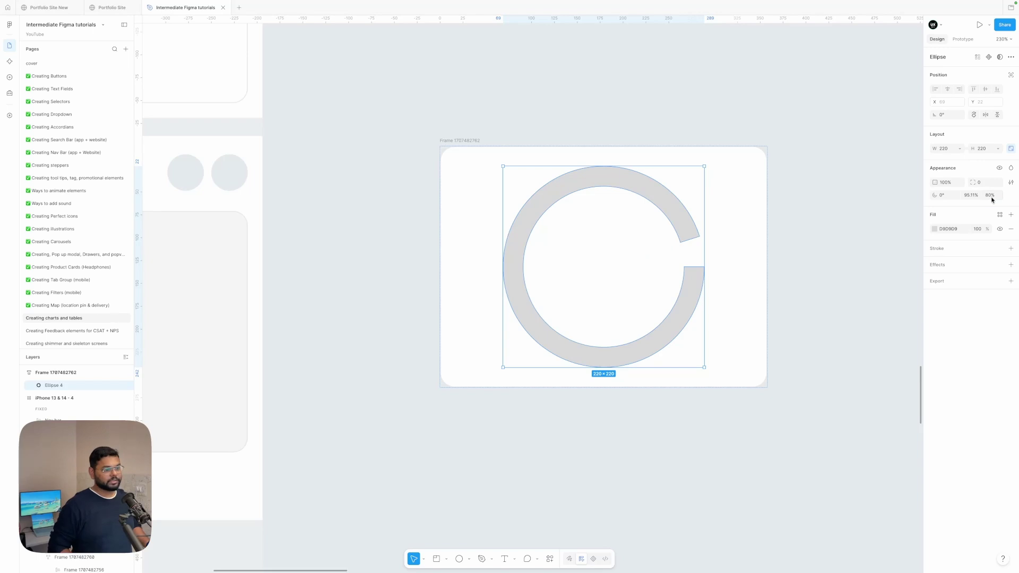
pyautogui.click(990, 196)
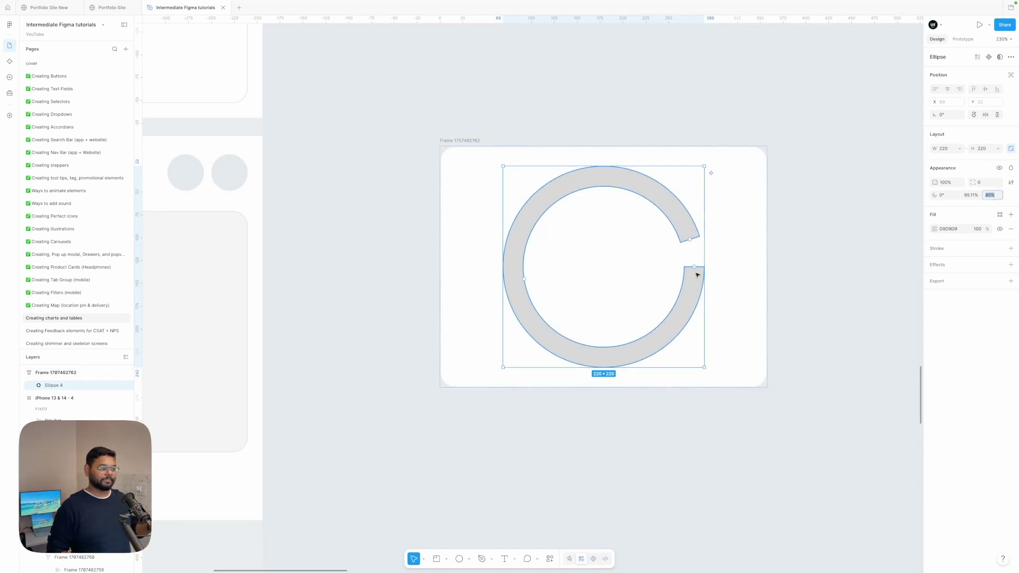
# - Round the open ends of the ring with a corner radius of 16
pyautogui.click(986, 183)
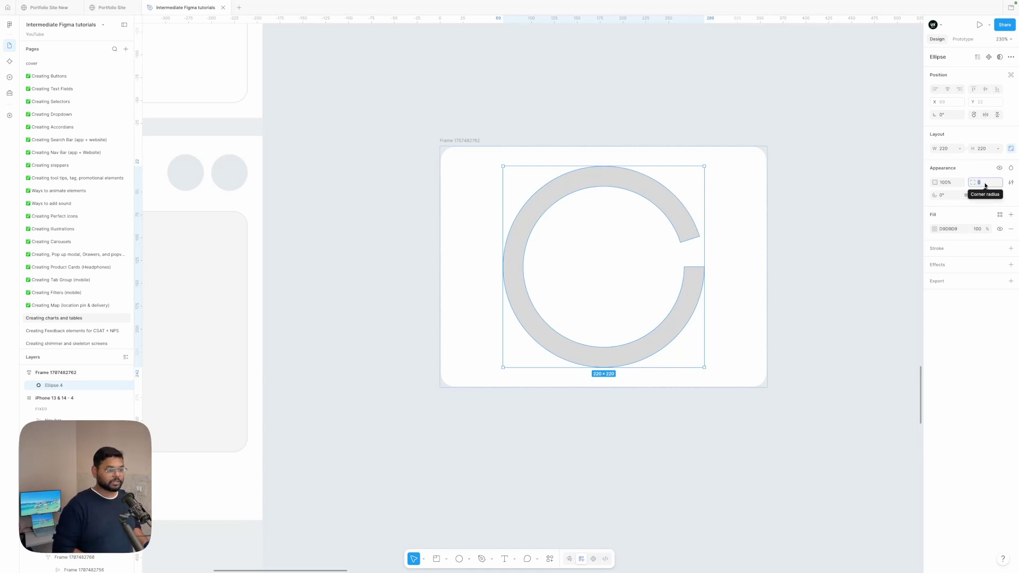
pyautogui.write('8')
pyautogui.press('Return')
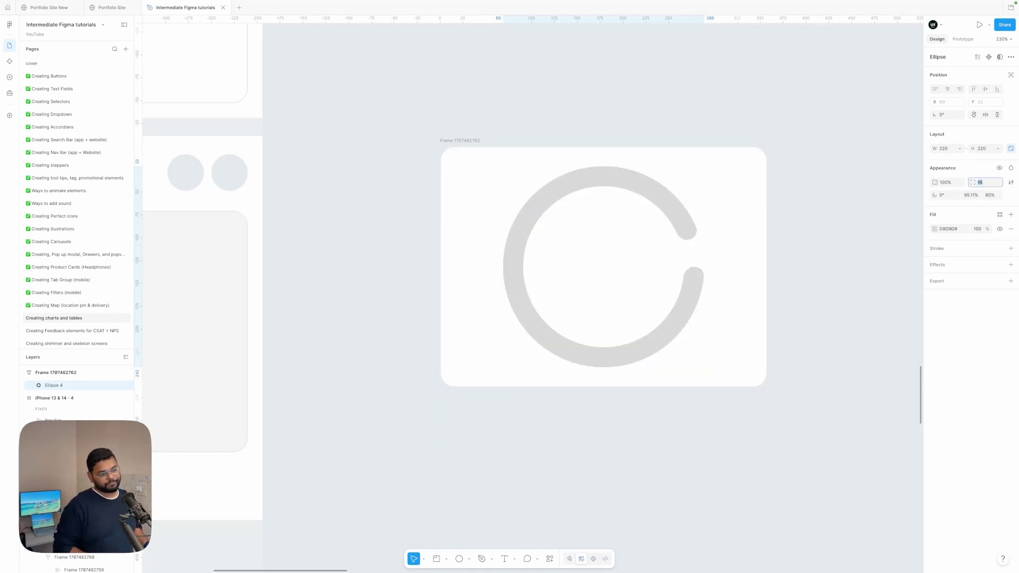
pyautogui.click(862, 232)
pyautogui.click(690, 224)
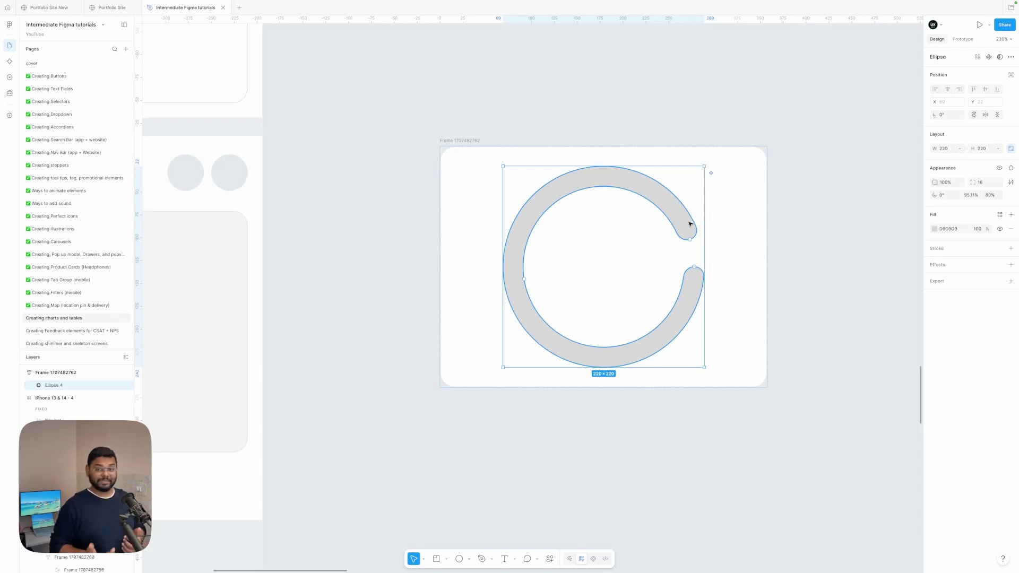
# - Close the ring's gap by extending its sweep to 100%
pyautogui.moveTo(692, 237); pyautogui.dragTo(699, 268)
pyautogui.click(703, 245)
pyautogui.click(694, 242)
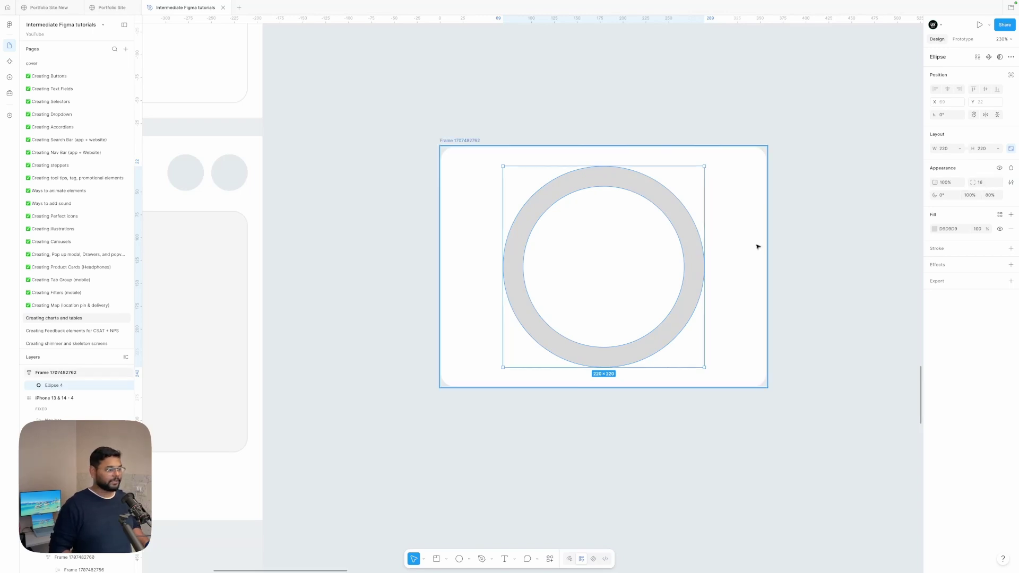
# - Duplicate the closed ring and open the copy into an arc with a 91% sweep
pyautogui.moveTo(697, 254)
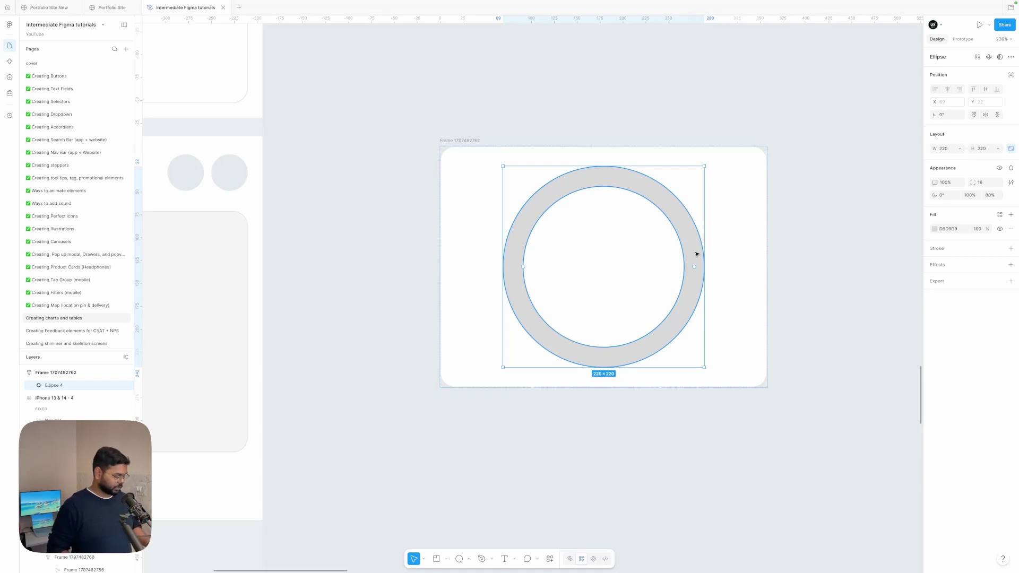
pyautogui.hotkey('ctrl', 'd')
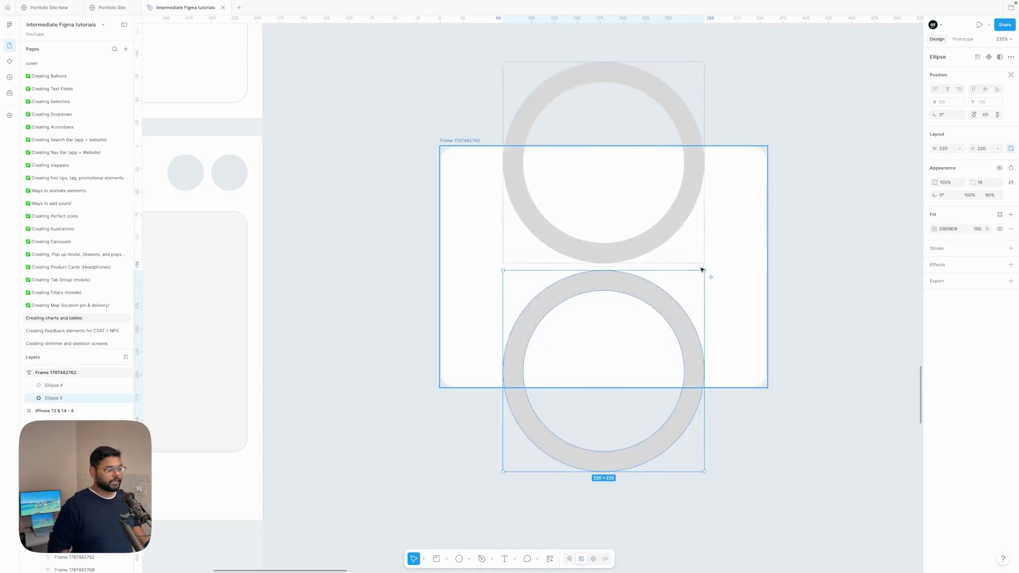
pyautogui.moveTo(696, 368)
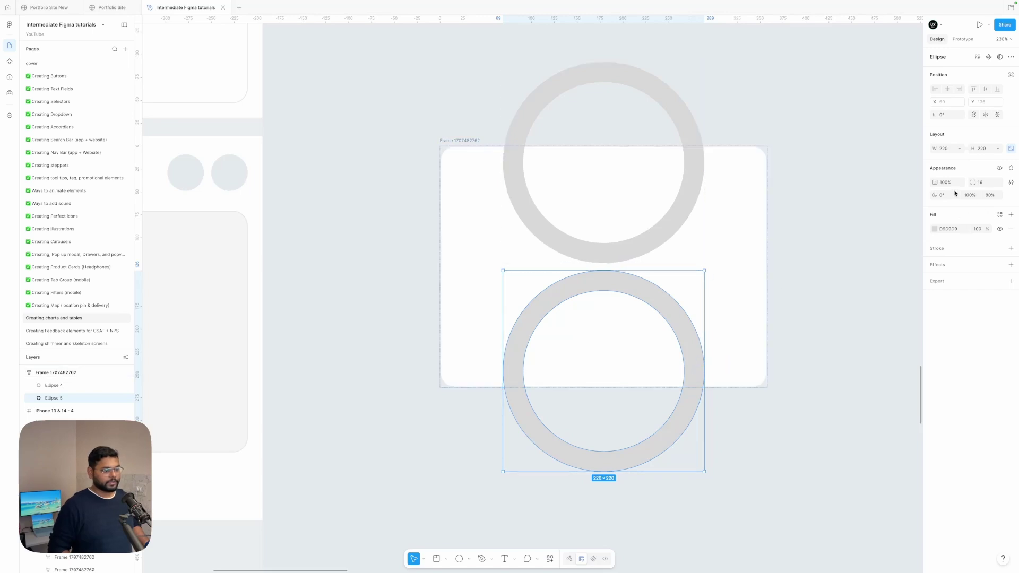
pyautogui.moveTo(694, 373); pyautogui.dragTo(675, 326)
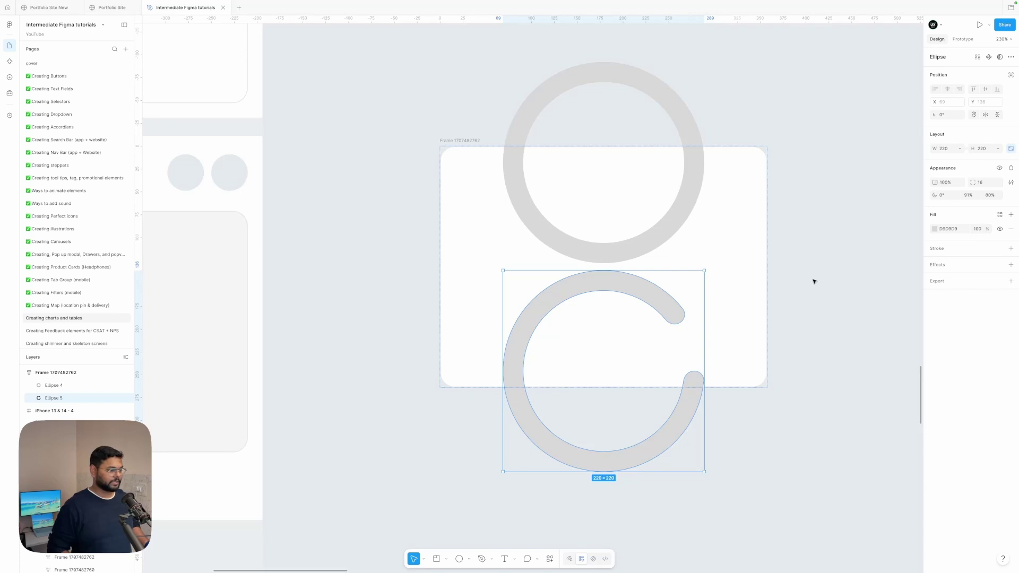
# - Make the open ring ignore the frame's auto layout so that it can overlap the full ring
pyautogui.moveTo(615, 278)
pyautogui.click(648, 240)
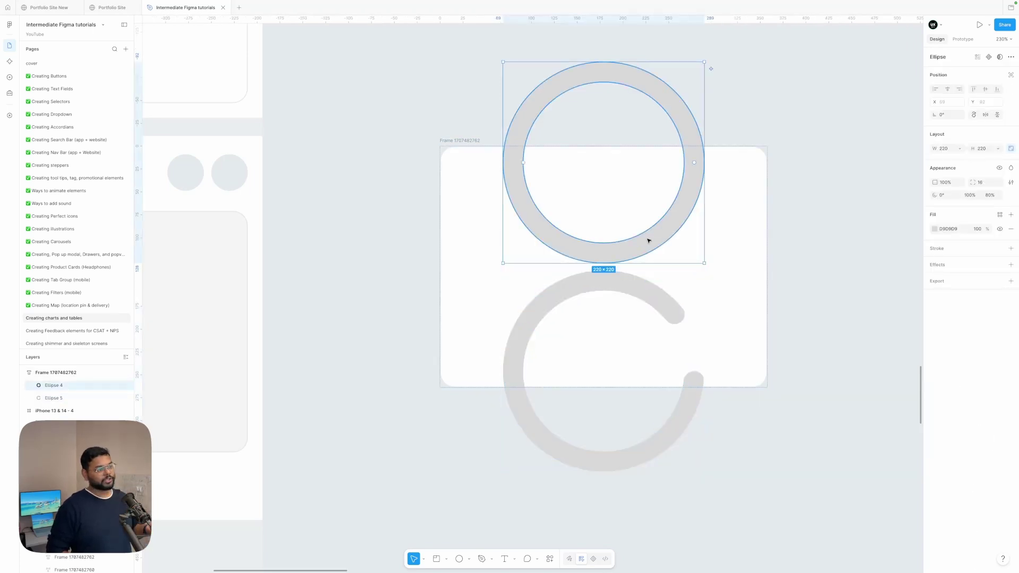
pyautogui.click(649, 295)
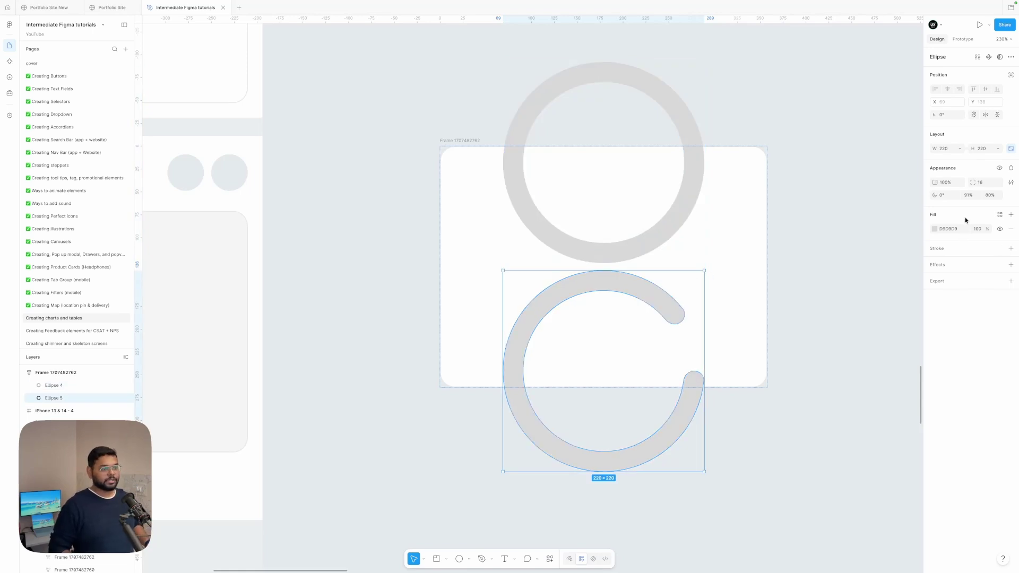
pyautogui.click(1011, 75)
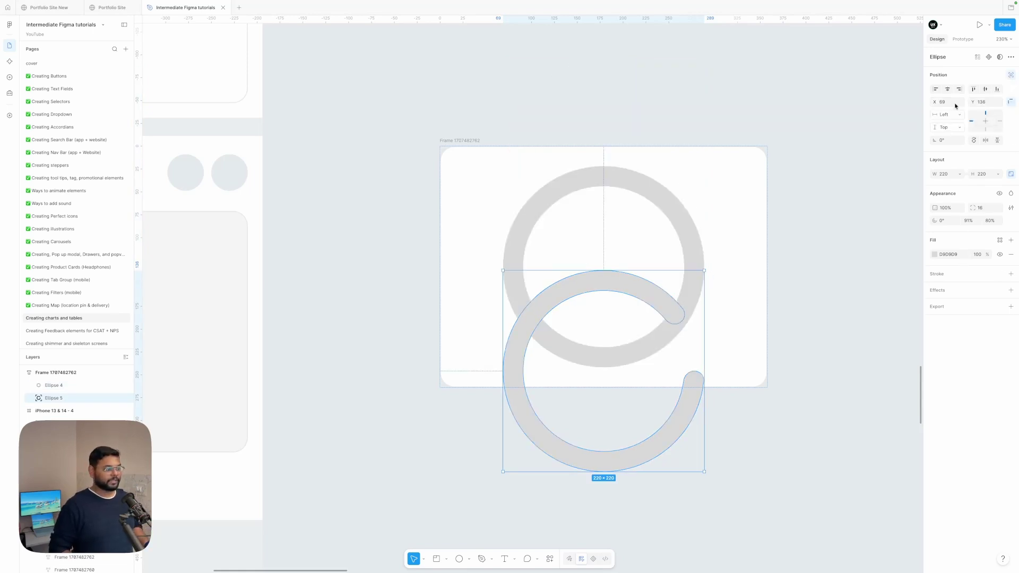
# - Apply the Accent Blue colour style to the open ring and centre it vertically in the frame over the grey ring
pyautogui.click(935, 256)
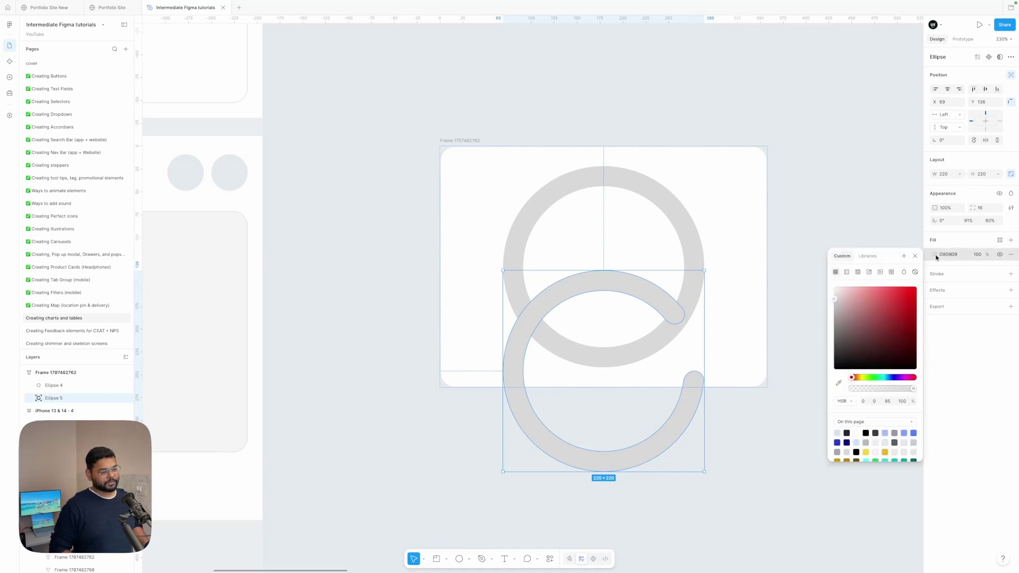
pyautogui.click(999, 240)
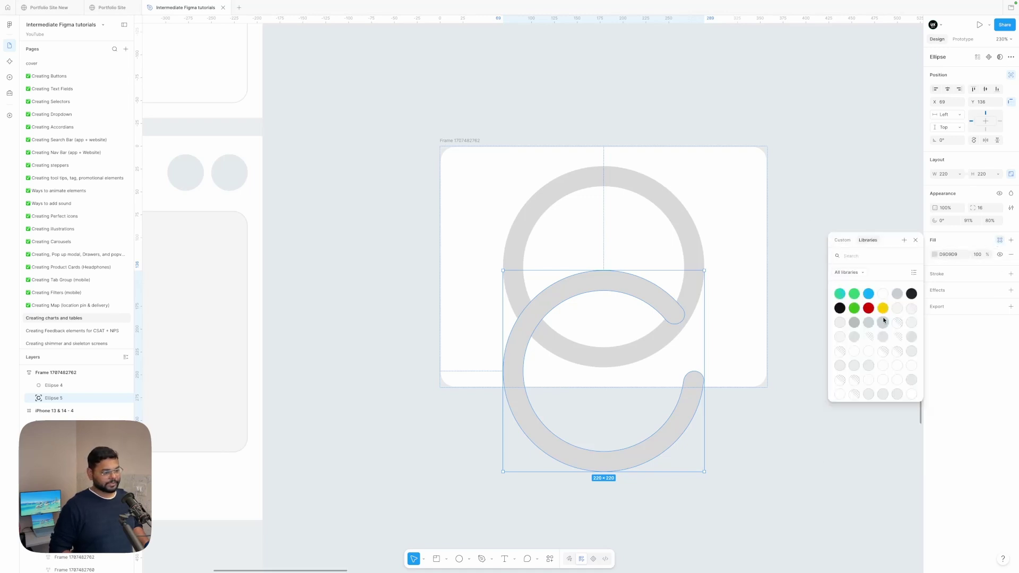
pyautogui.click(867, 294)
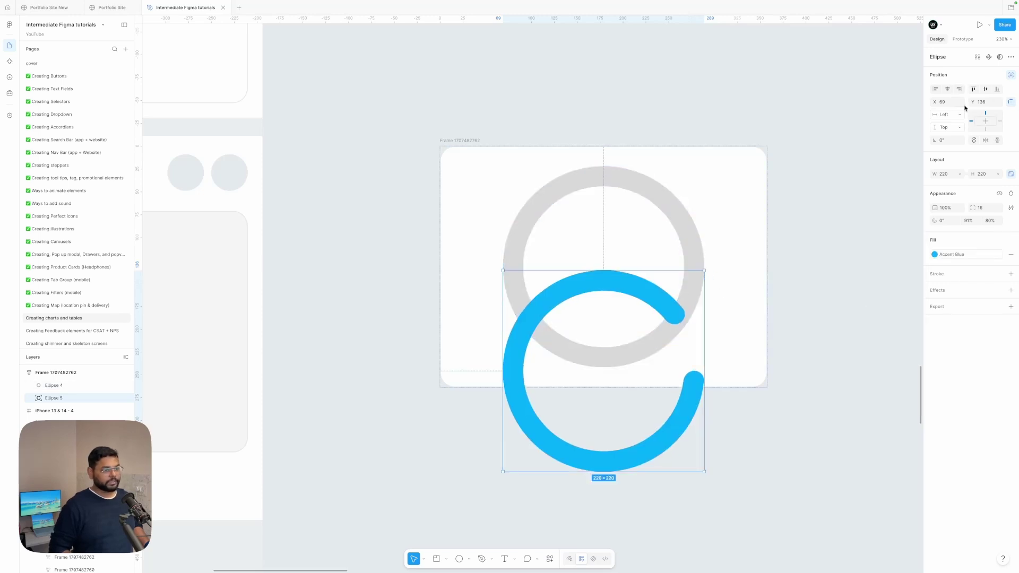
pyautogui.click(985, 89)
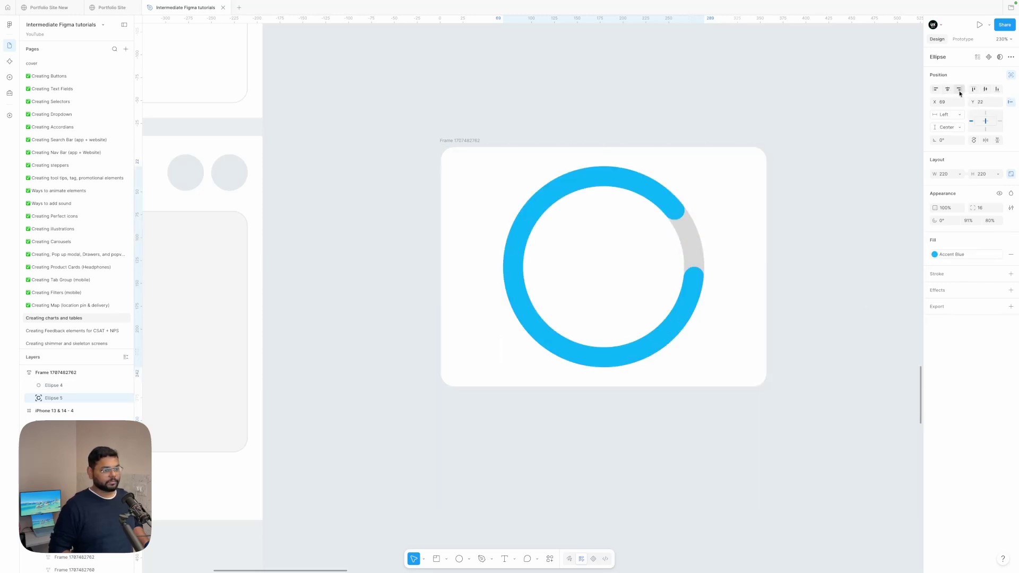
# - Apply the landuse colour style to the full grey ring behind the blue arc
pyautogui.click(692, 245)
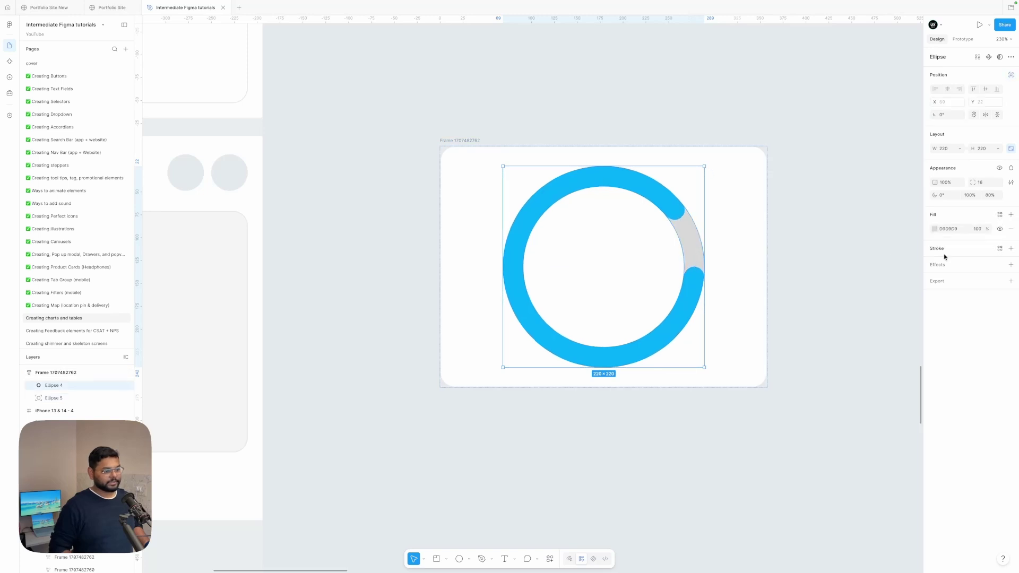
pyautogui.click(999, 214)
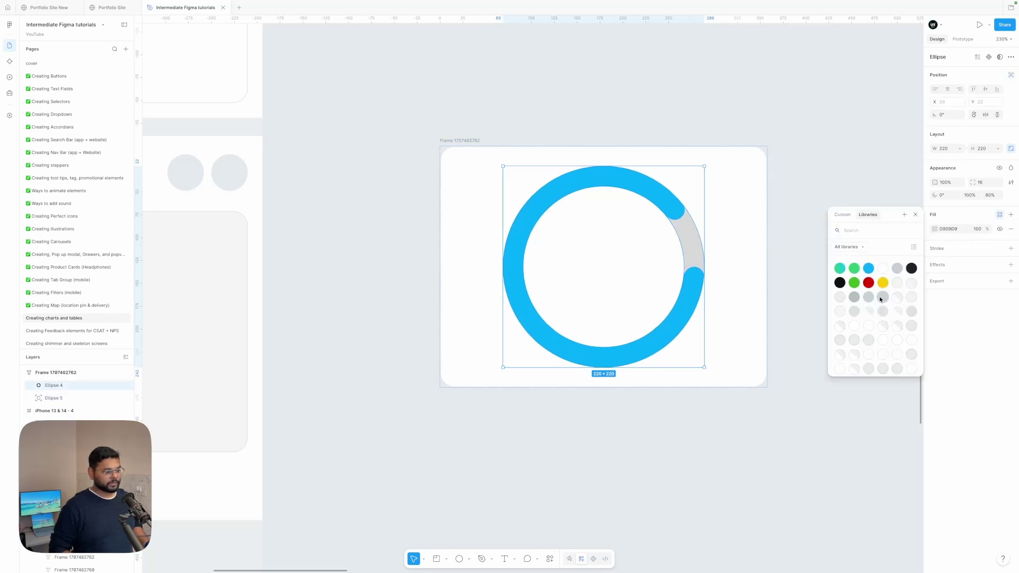
pyautogui.click(840, 298)
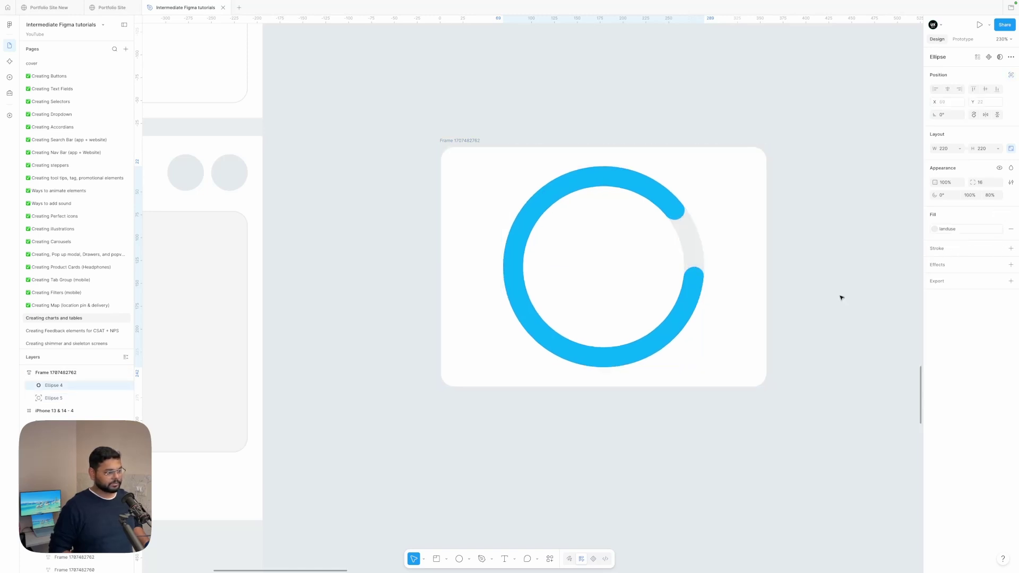
pyautogui.click(841, 296)
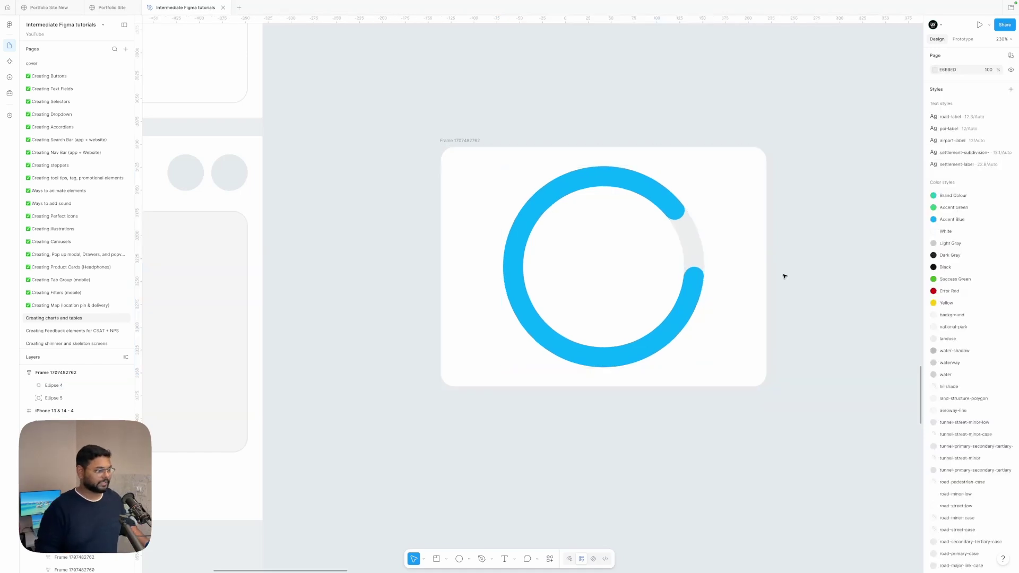
pyautogui.scroll(3, 743, 260)
pyautogui.scroll(-3, 741, 258)
pyautogui.click(687, 249)
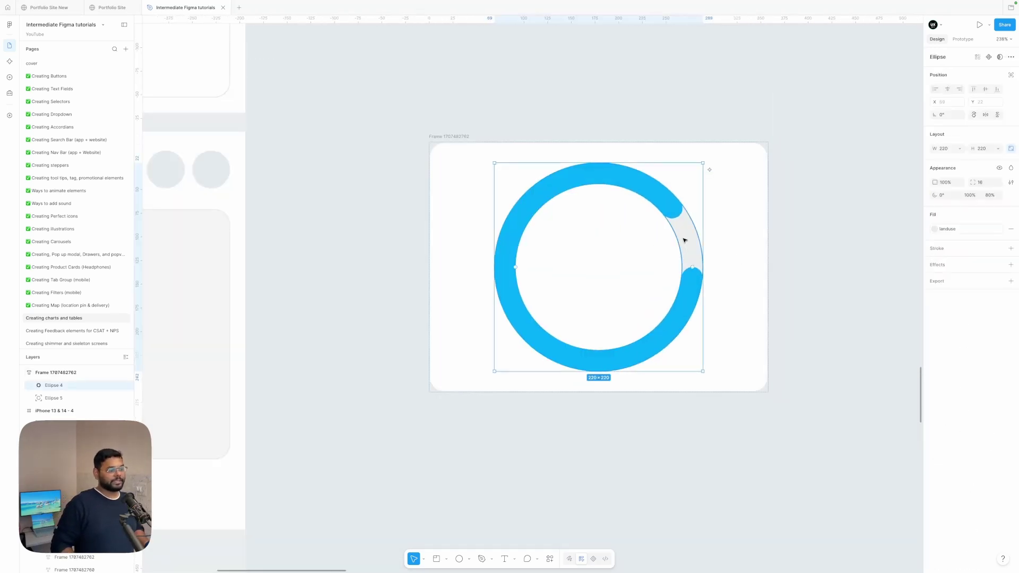
pyautogui.click(663, 207)
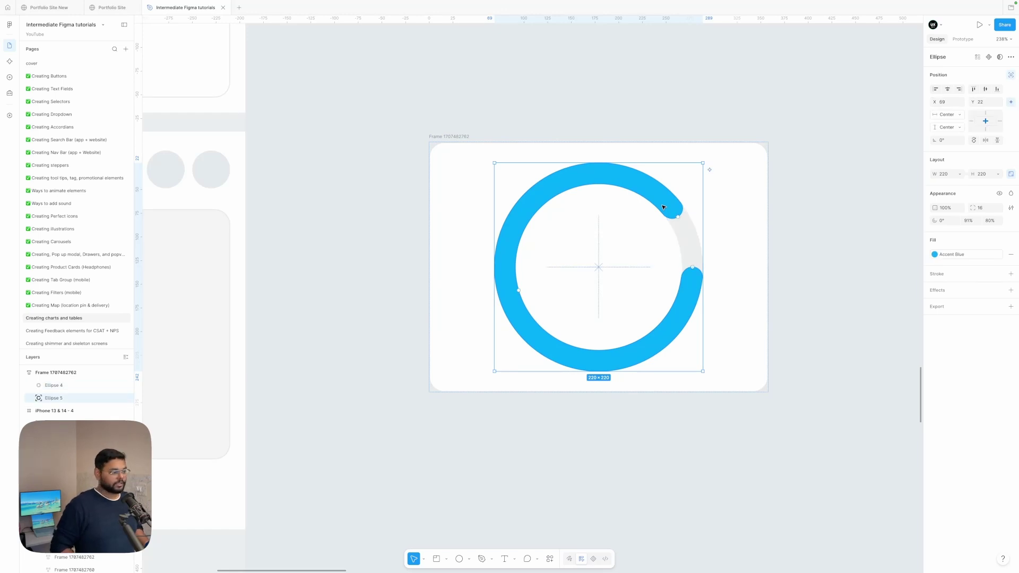
# - Copy the small Distance 28,000 Km text block and paste it into the ring chart's frame
pyautogui.scroll(-3, 664, 207)
pyautogui.scroll(2, 574, 103)
pyautogui.click(575, 105)
pyautogui.scroll(-3, 573, 102)
pyautogui.click(684, 69)
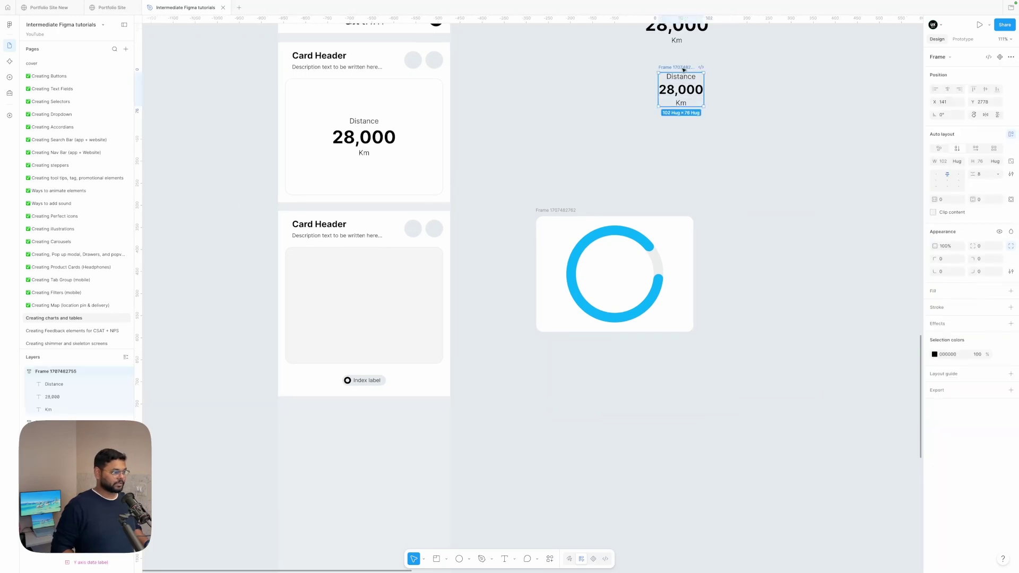
pyautogui.scroll(3, 641, 278)
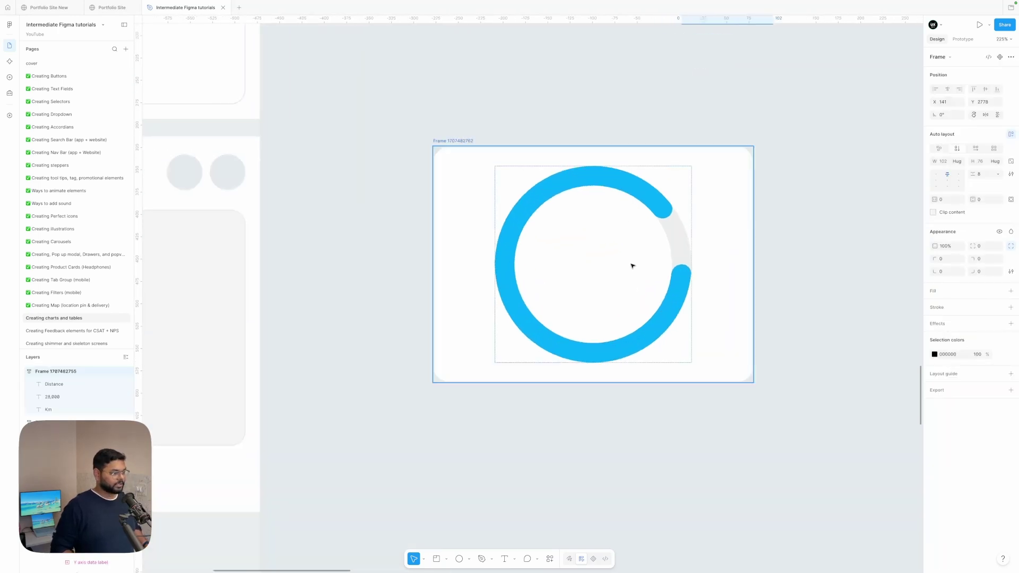
pyautogui.click(637, 284)
pyautogui.press('super+v')
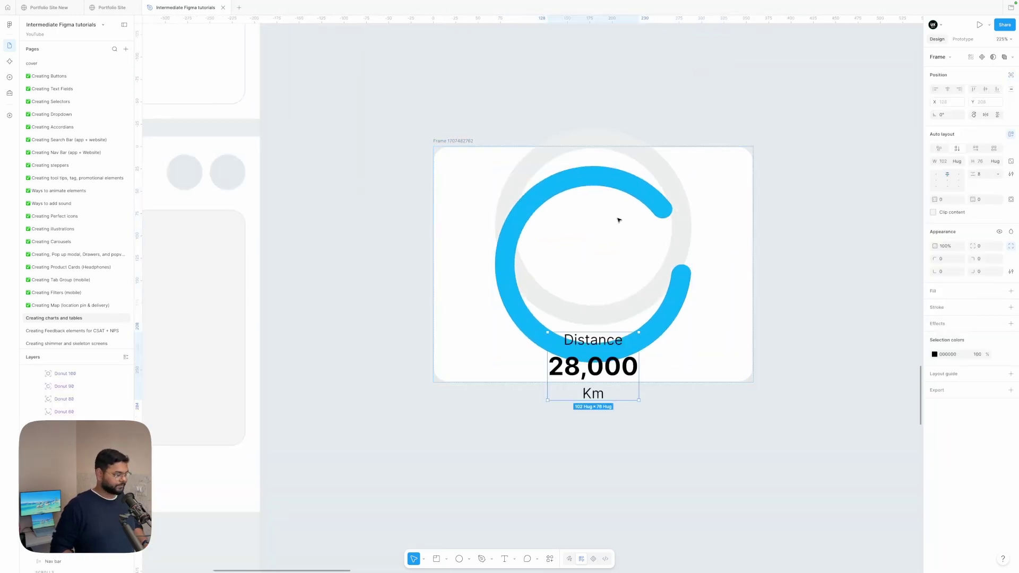
# - Make the pasted text block ignore the frame's auto layout and centre it vertically inside the ring
pyautogui.click(1011, 75)
pyautogui.click(985, 90)
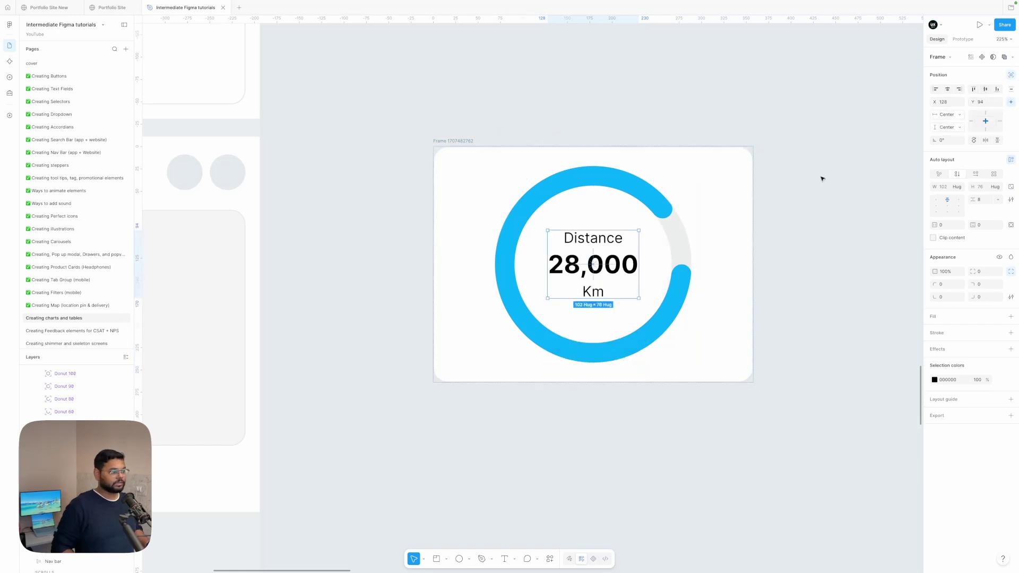
pyautogui.click(821, 257)
pyautogui.scroll(-3, 821, 257)
pyautogui.scroll(2, 826, 257)
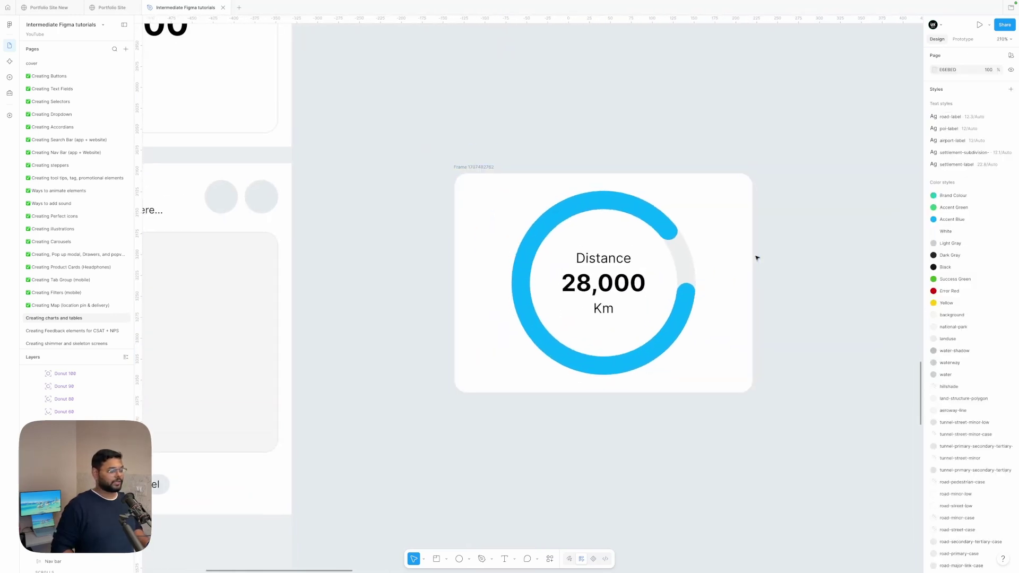
# - Extend the label inside the ring to Distance Covered and replace the number below it with 91%
pyautogui.doubleClick(631, 289)
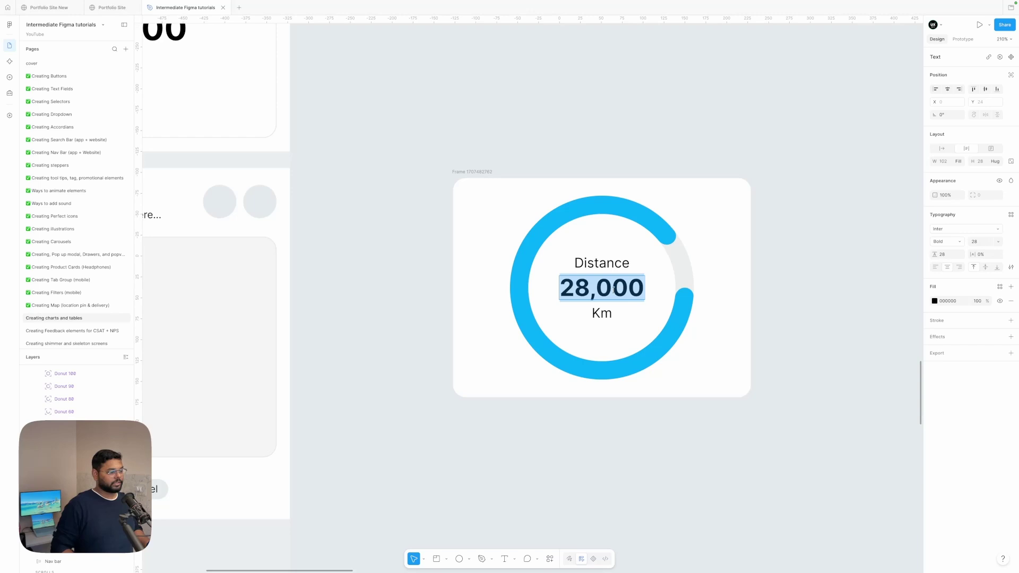
pyautogui.press('Escape')
pyautogui.scroll(-2, 844, 296)
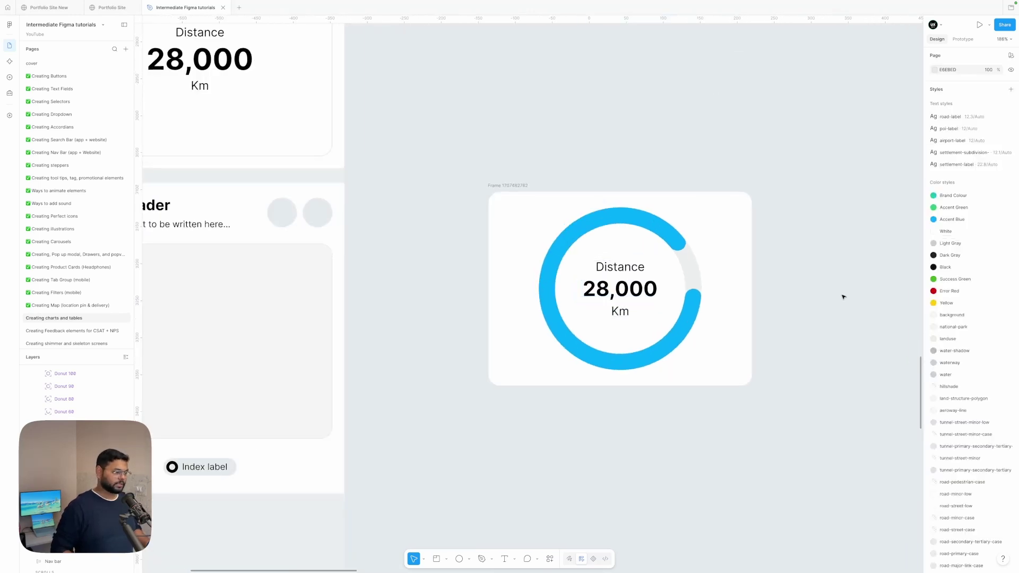
pyautogui.click(778, 285)
pyautogui.doubleClick(639, 267)
pyautogui.write('Covered')
pyautogui.doubleClick(639, 288)
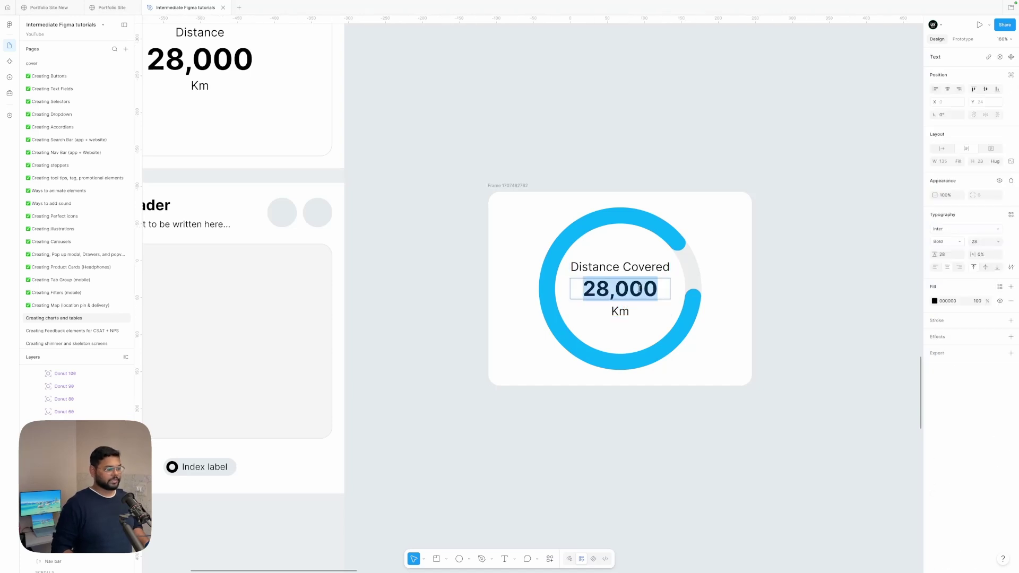
pyautogui.write('91%')
# - Shorten the ring's upper label to Distance and replace the Km text with Covered
pyautogui.moveTo(618, 267); pyautogui.dragTo(709, 270)
pyautogui.press('BackSpace')
pyautogui.doubleClick(620, 311)
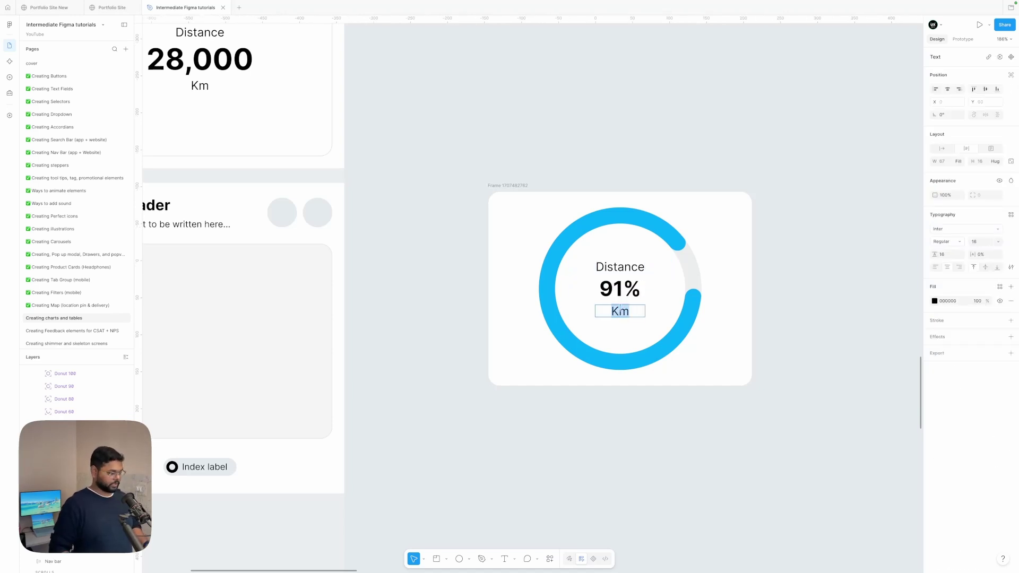
pyautogui.write('Covered')
pyautogui.click(816, 289)
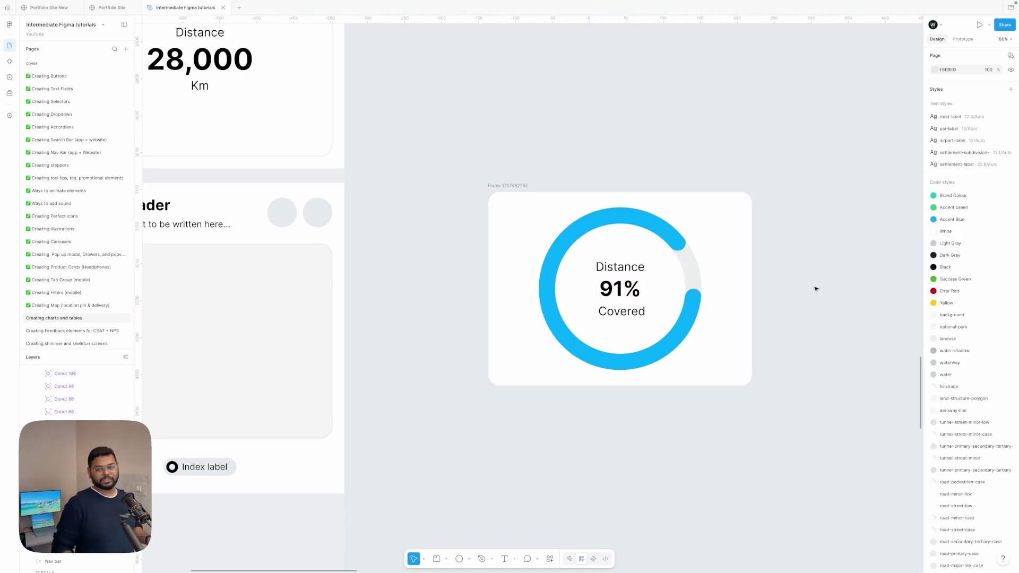
# - Duplicate the blue arc, shorten the copy's sweep to about 73%, and apply the Yellow colour style to it
pyautogui.scroll(-3, 815, 288)
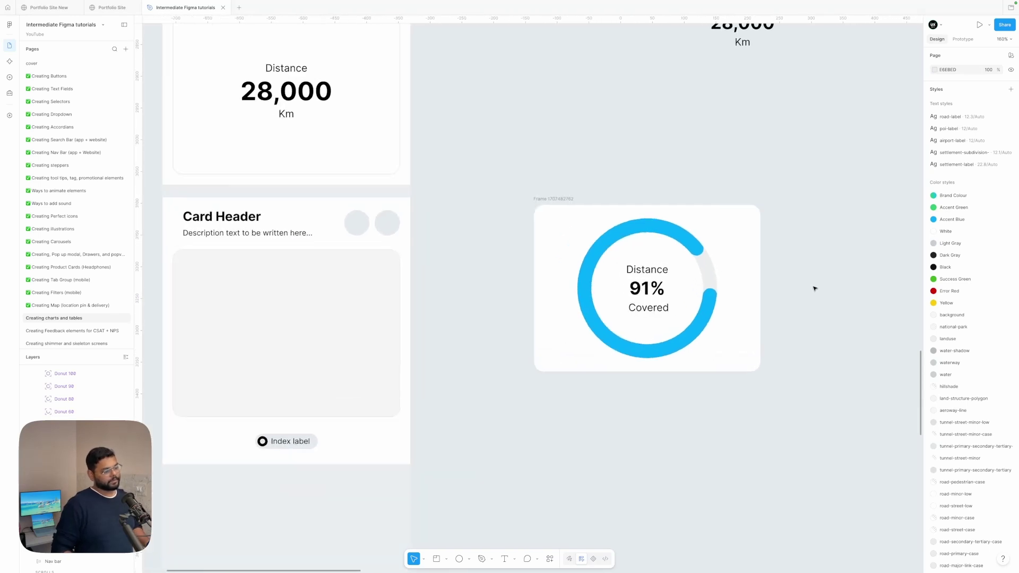
pyautogui.click(696, 247)
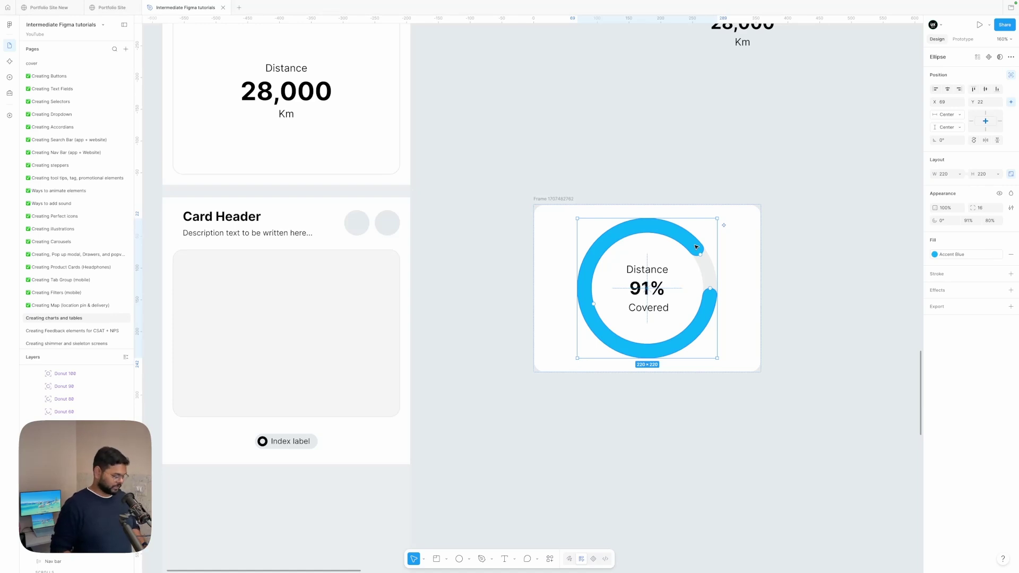
pyautogui.moveTo(696, 247); pyautogui.dragTo(642, 215)
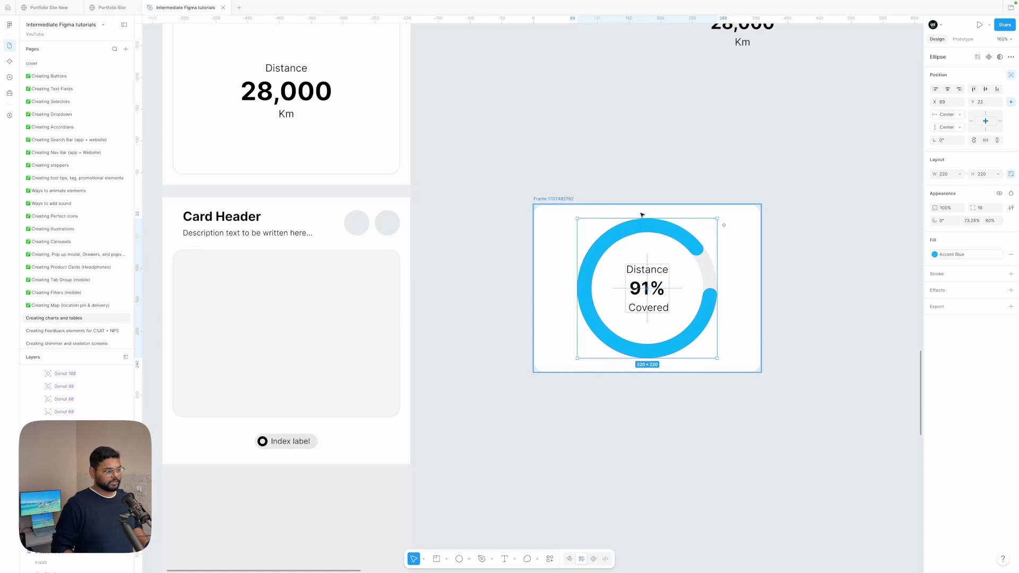
pyautogui.click(935, 254)
pyautogui.click(884, 324)
pyautogui.click(864, 318)
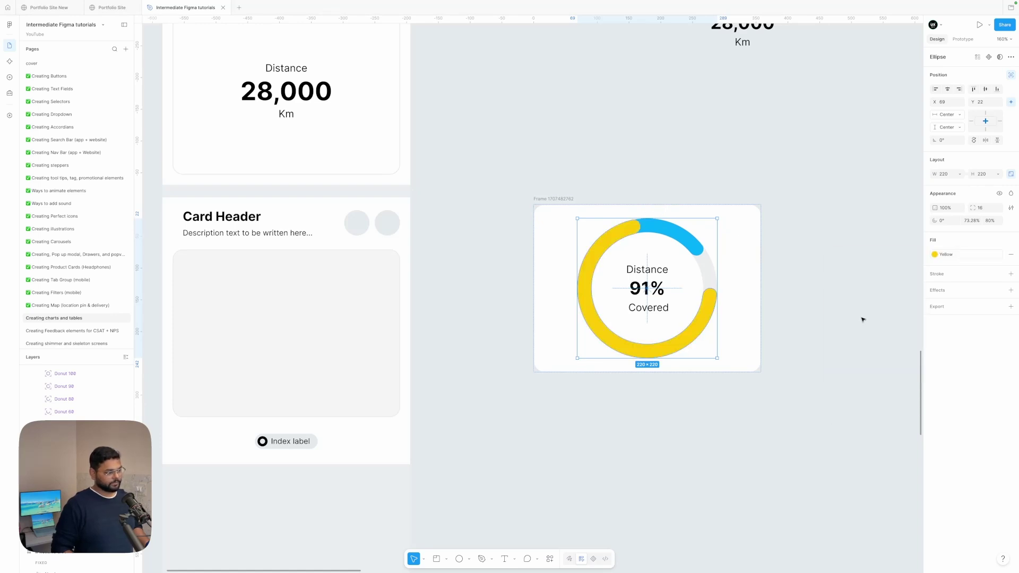
pyautogui.click(861, 319)
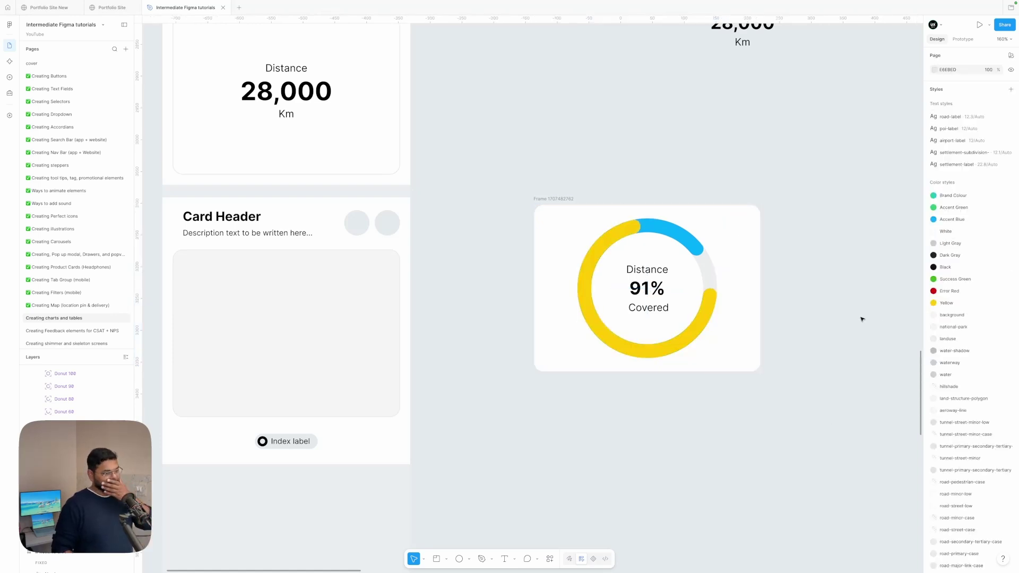
# - Compare the percentage text in the ring's centre with the sweep of the blue arc
pyautogui.scroll(-3, 824, 284)
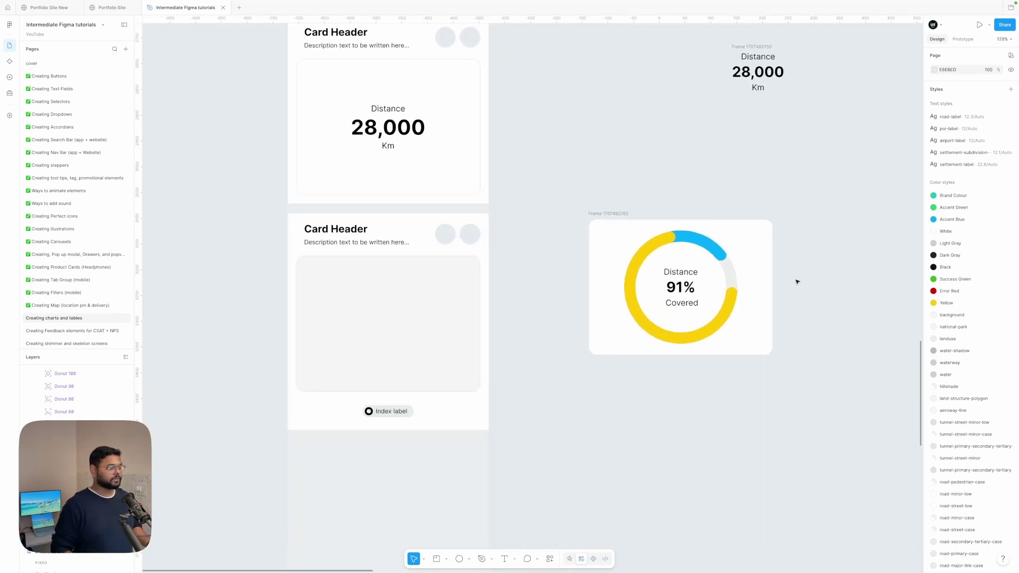
pyautogui.scroll(3, 796, 281)
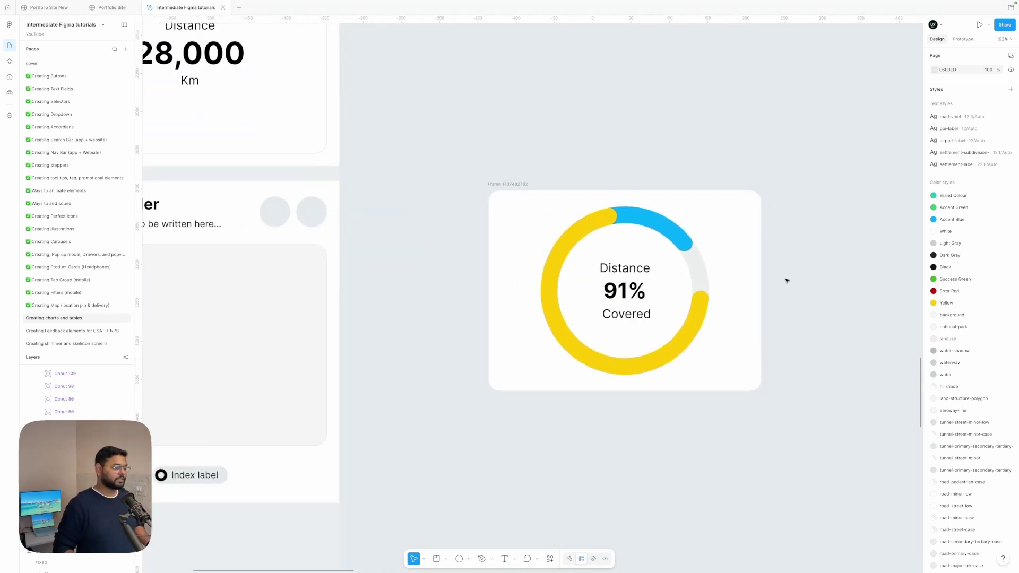
pyautogui.click(629, 289)
pyautogui.click(630, 289)
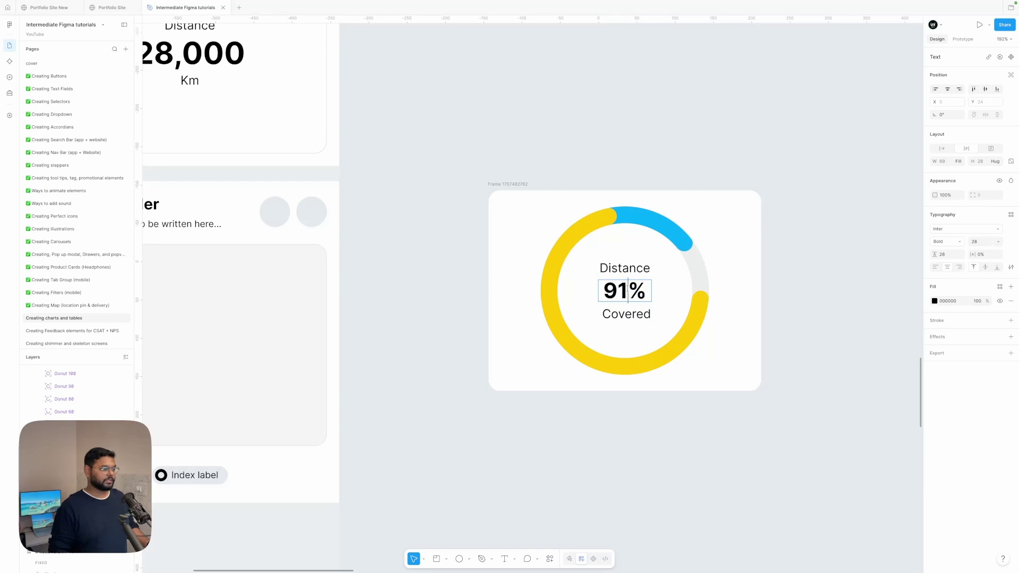
pyautogui.click(604, 224)
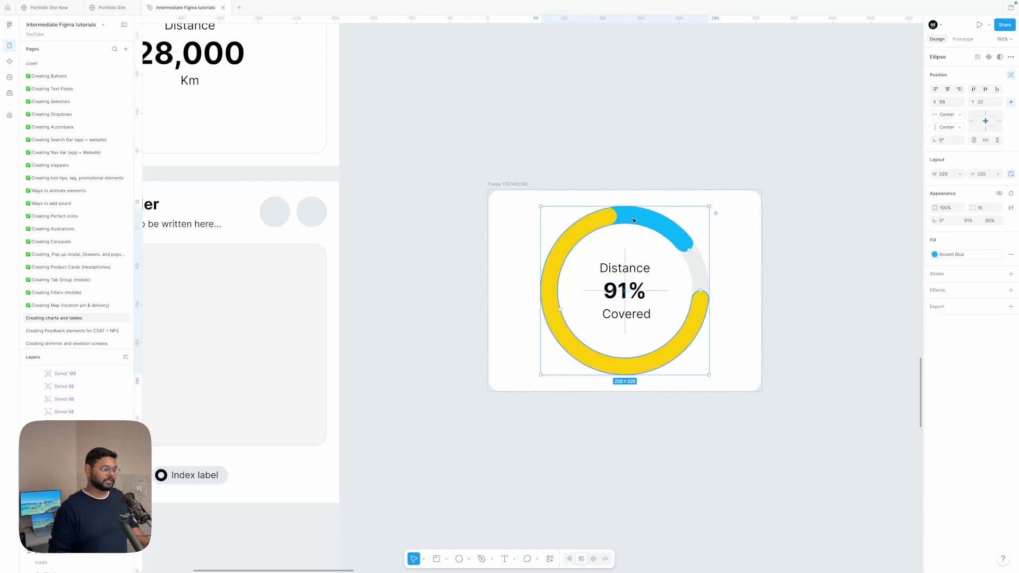
pyautogui.click(837, 264)
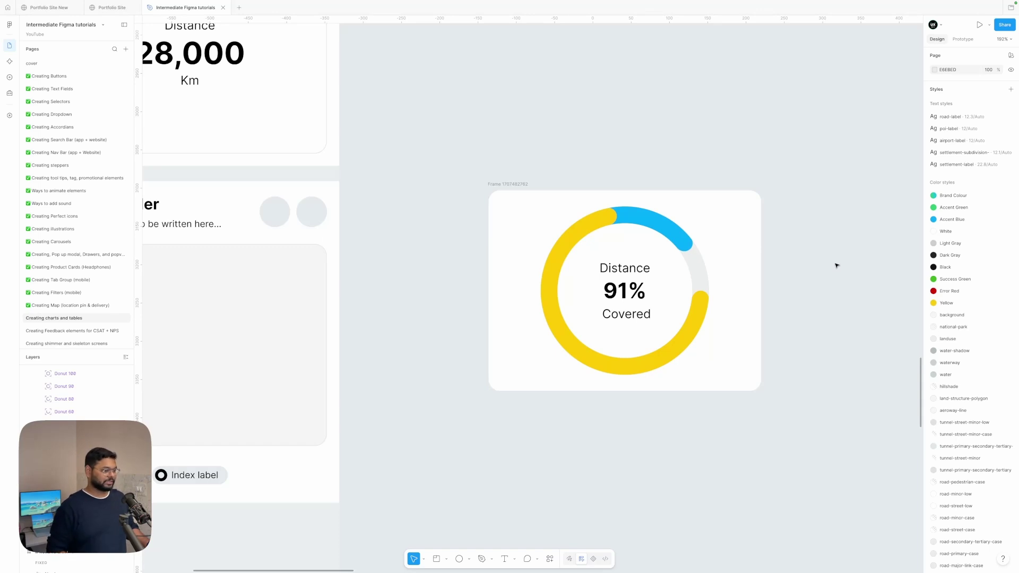
pyautogui.hscroll(-1, 837, 265)
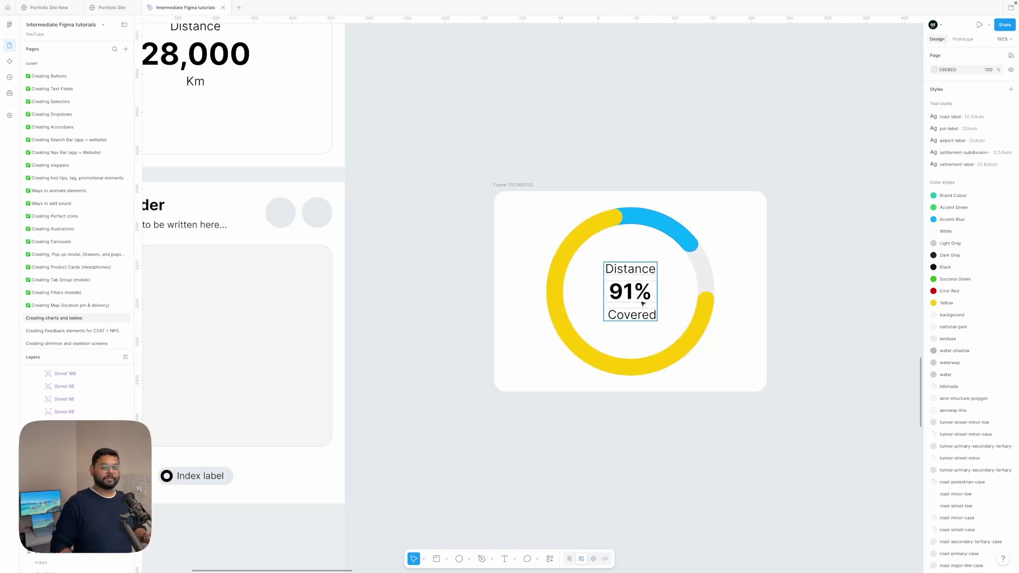
# - Duplicate the yellow arc and set the copy's sweep to 45%
pyautogui.keyDown('ctrl'); pyautogui.scroll(-5, 643, 303); pyautogui.keyUp('ctrl')
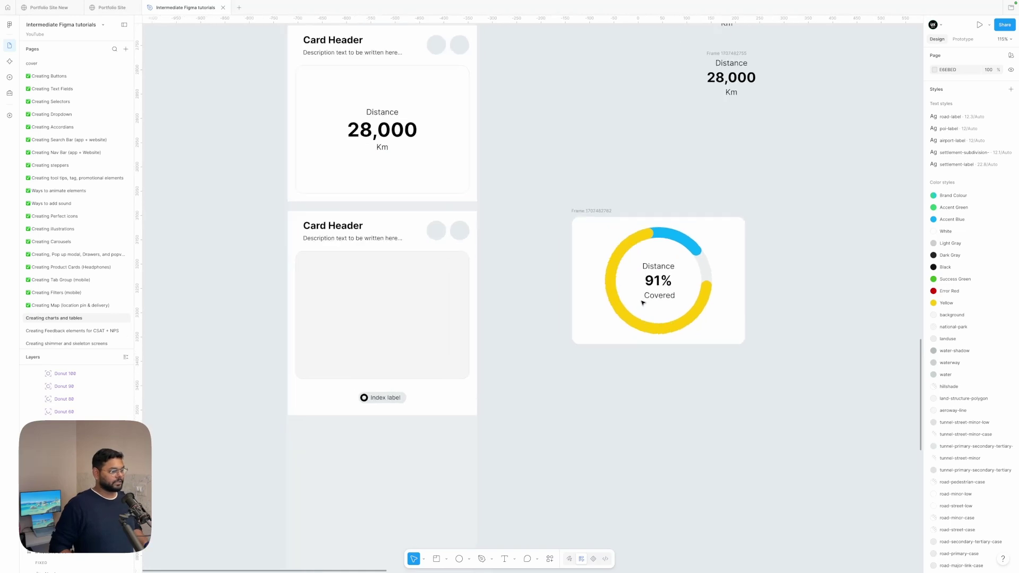
pyautogui.keyDown('ctrl'); pyautogui.scroll(2, 651, 292); pyautogui.keyUp('ctrl')
pyautogui.click(651, 232)
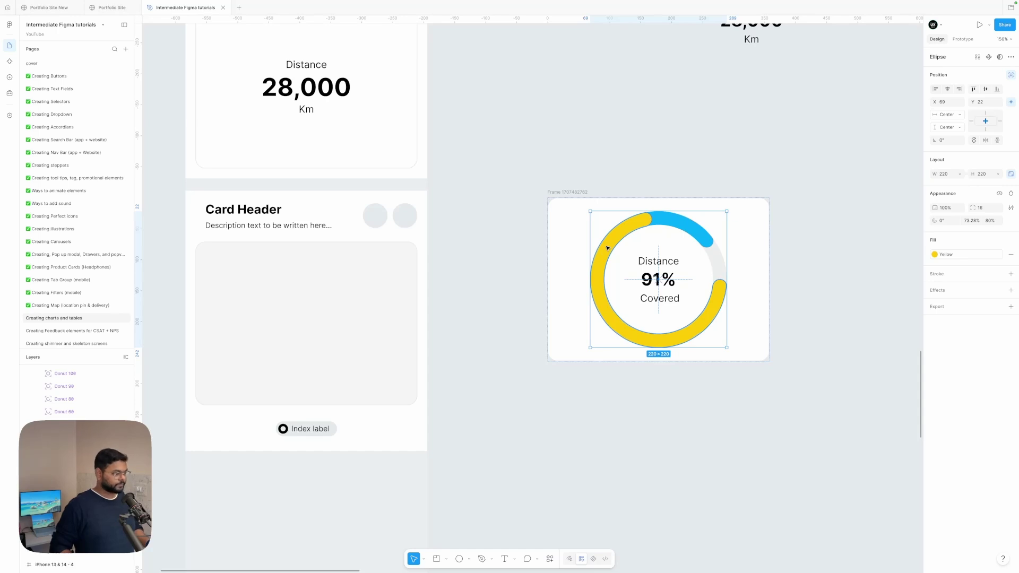
pyautogui.moveTo(652, 218); pyautogui.dragTo(598, 292)
pyautogui.click(972, 221)
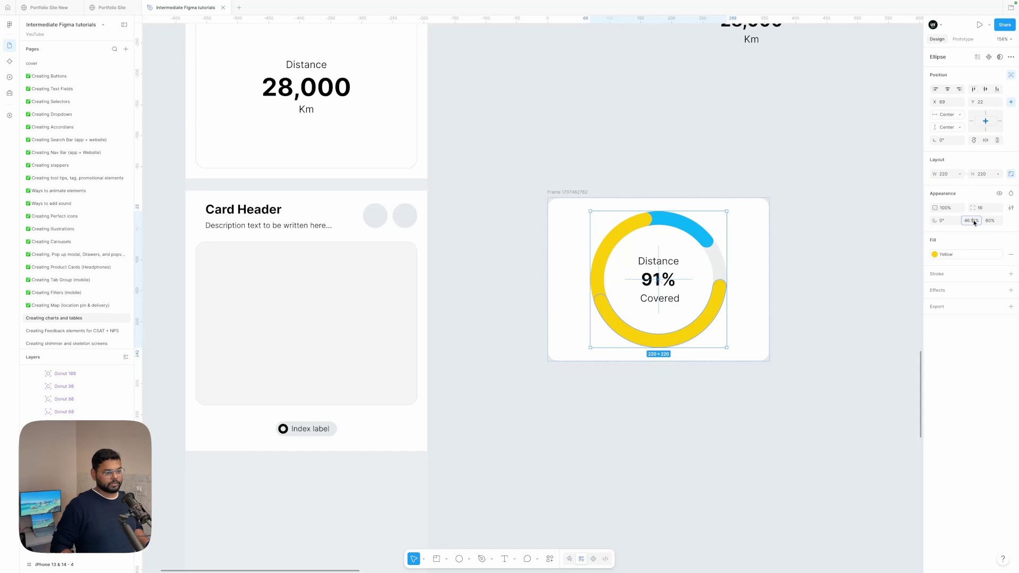
pyautogui.write('45')
pyautogui.press('Return')
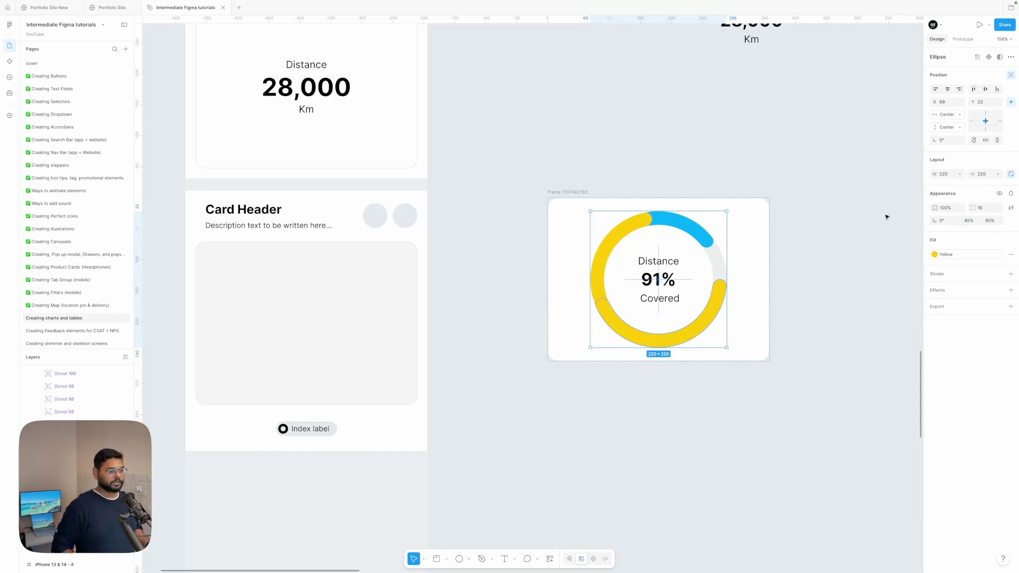
# - Apply the Error Red colour style to the 45% arc
pyautogui.click(935, 255)
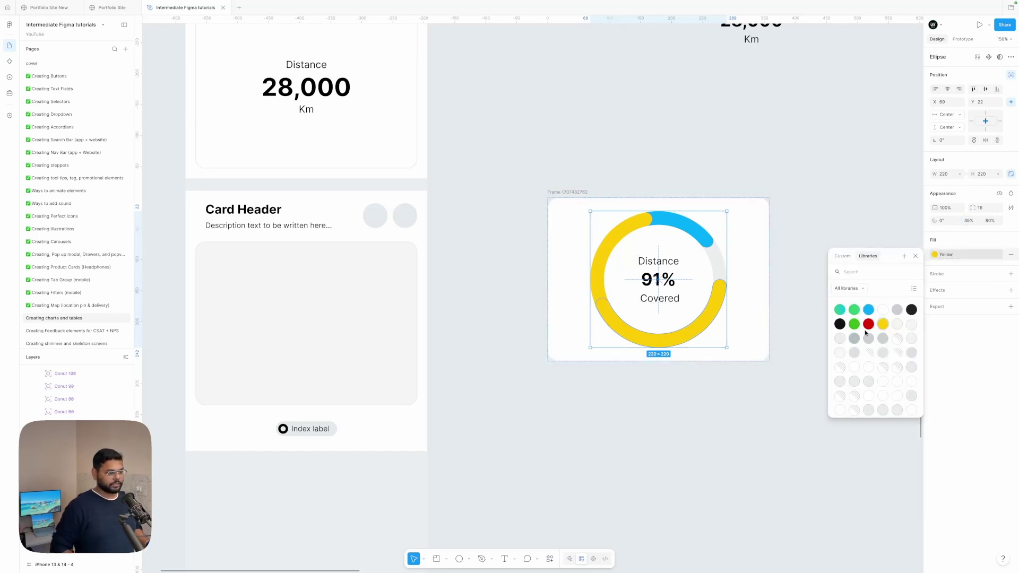
pyautogui.click(867, 325)
pyautogui.click(844, 328)
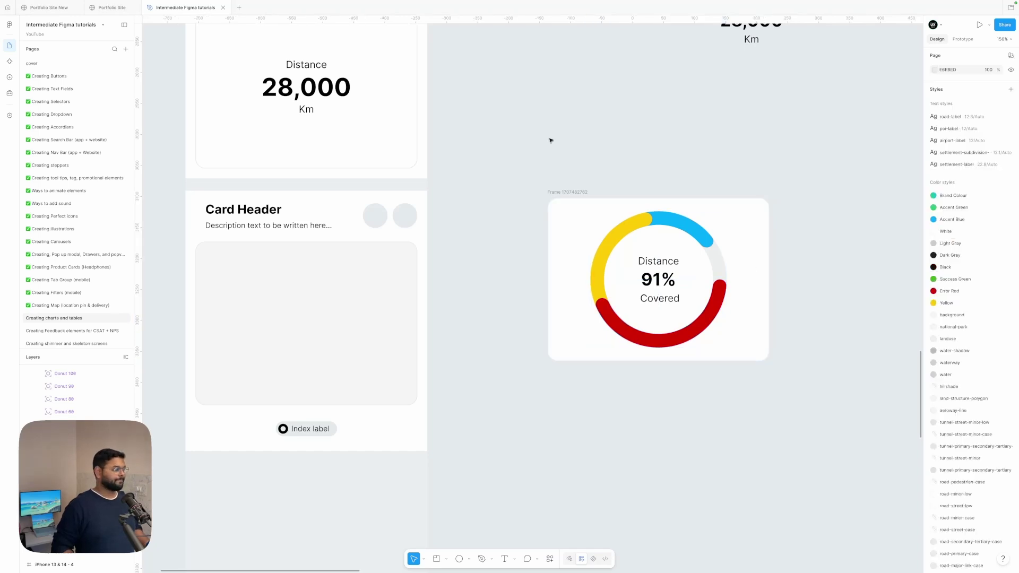
# - Move the ring chart frame into the lower card and delete the card's grey placeholder
pyautogui.moveTo(565, 192); pyautogui.dragTo(281, 391)
pyautogui.click(318, 312)
pyautogui.press('Delete')
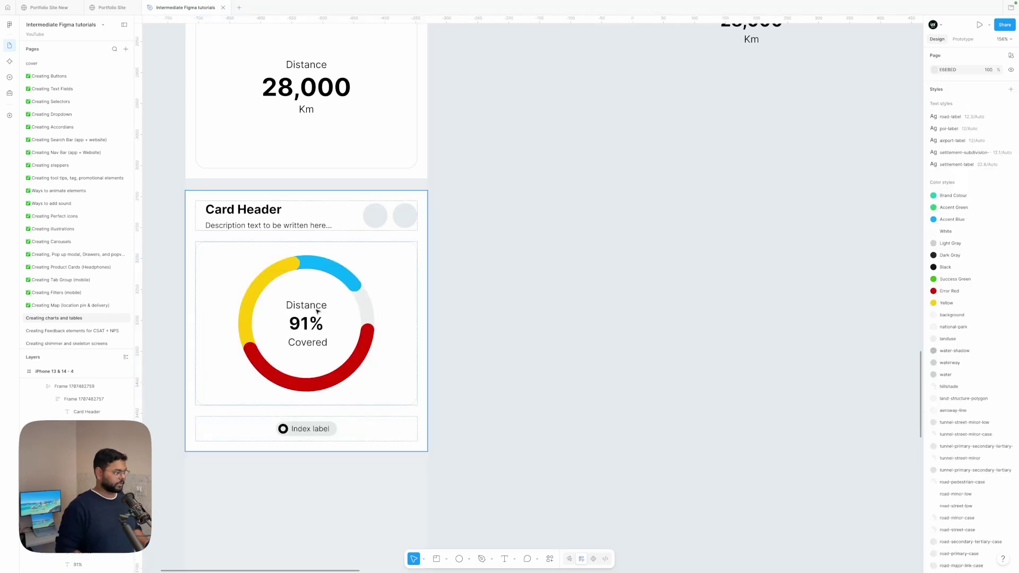
# - Duplicate the index label twice in the ring card's legend row, making three labels
pyautogui.scroll(3, 396, 348)
pyautogui.click(412, 384)
pyautogui.click(411, 384)
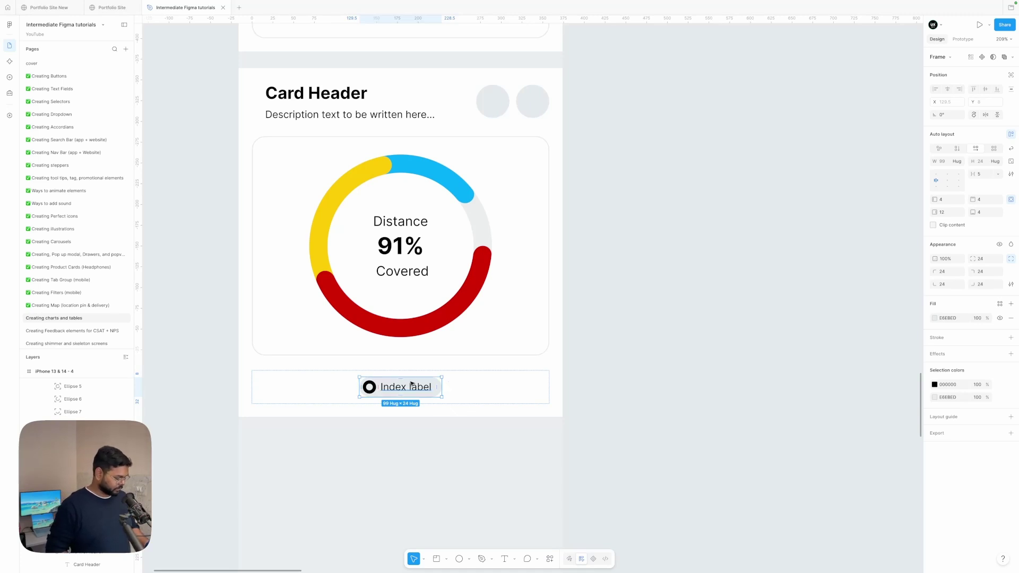
pyautogui.press('super+d')
pyautogui.press('super+d')
# - Colour the three legend markers by sampling the ring's red, yellow and blue arcs, in that order
pyautogui.doubleClick(281, 388)
pyautogui.press('i')
pyautogui.click(379, 334)
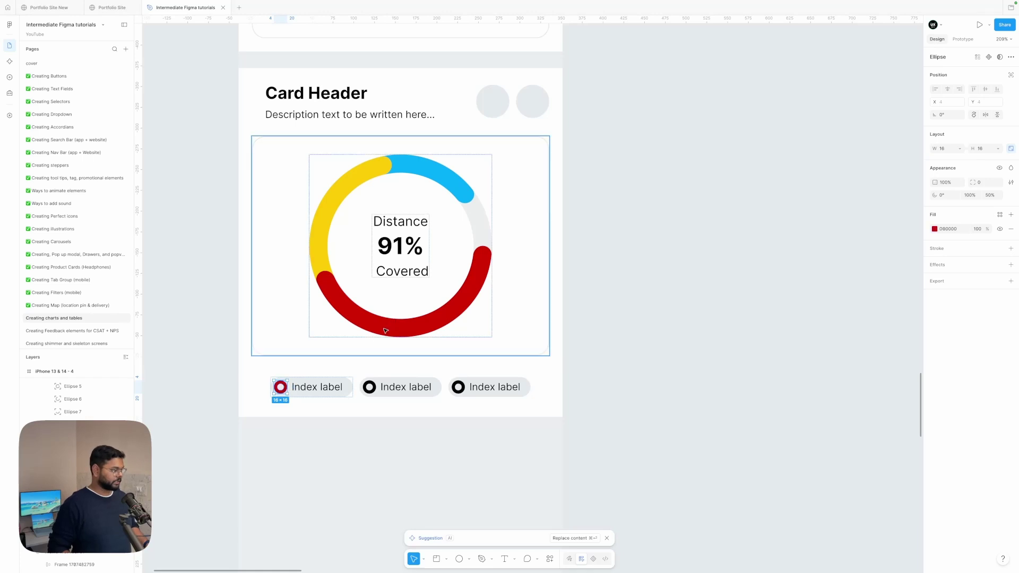
pyautogui.doubleClick(372, 387)
pyautogui.press('i')
pyautogui.click(318, 210)
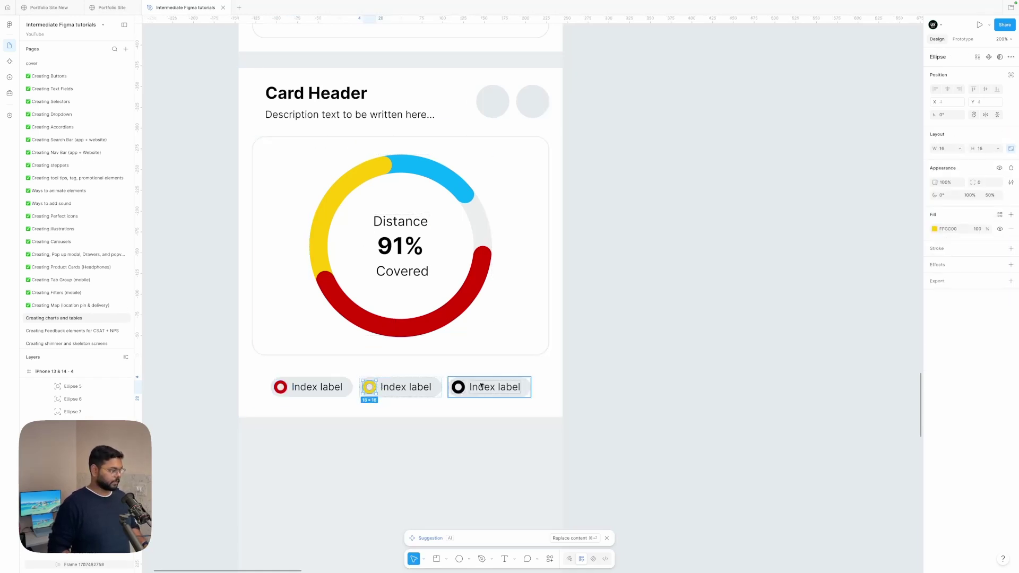
pyautogui.click(460, 391)
pyautogui.click(461, 391)
pyautogui.press('i')
pyautogui.click(461, 180)
pyautogui.click(696, 263)
# - Rename the three index labels Team A, Team B and Team C, matching red, yellow and blue
pyautogui.scroll(-3, 676, 360)
pyautogui.doubleClick(415, 379)
pyautogui.write('Team A')
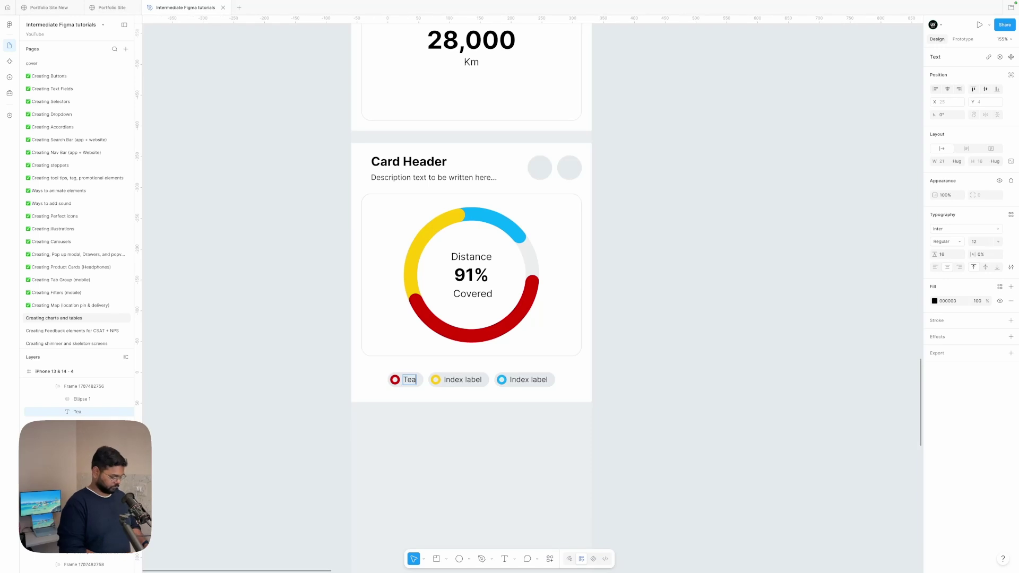
pyautogui.doubleClick(469, 379)
pyautogui.write('Team B')
pyautogui.doubleClick(538, 381)
pyautogui.write('Team C')
pyautogui.click(655, 377)
pyautogui.scroll(5, 546, 366)
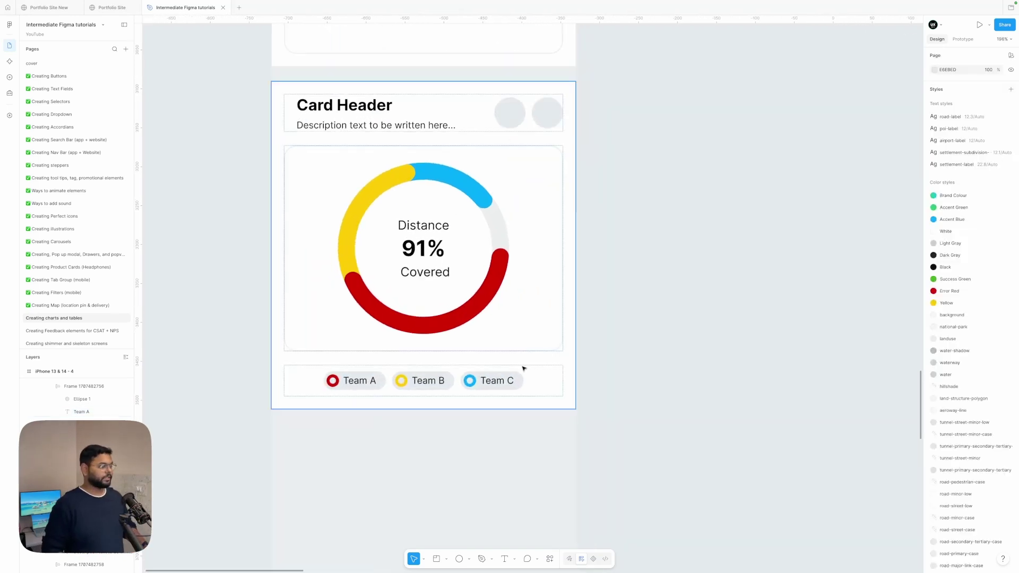
# - Set the background fill of the three team labels to white (FFFFFF)
pyautogui.click(495, 381)
pyautogui.scroll(-5, 491, 382)
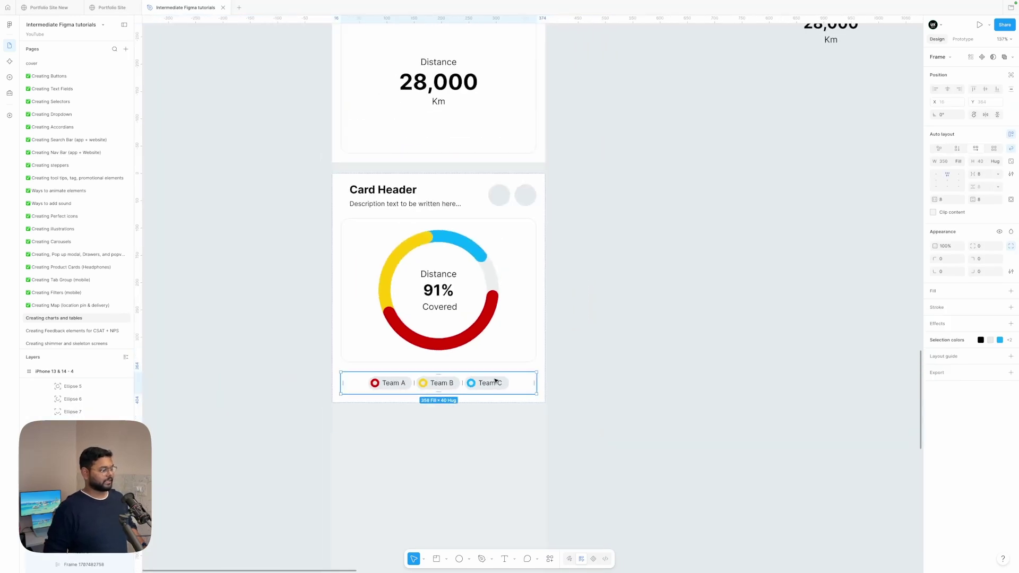
pyautogui.click(487, 383)
pyautogui.scroll(3, 508, 385)
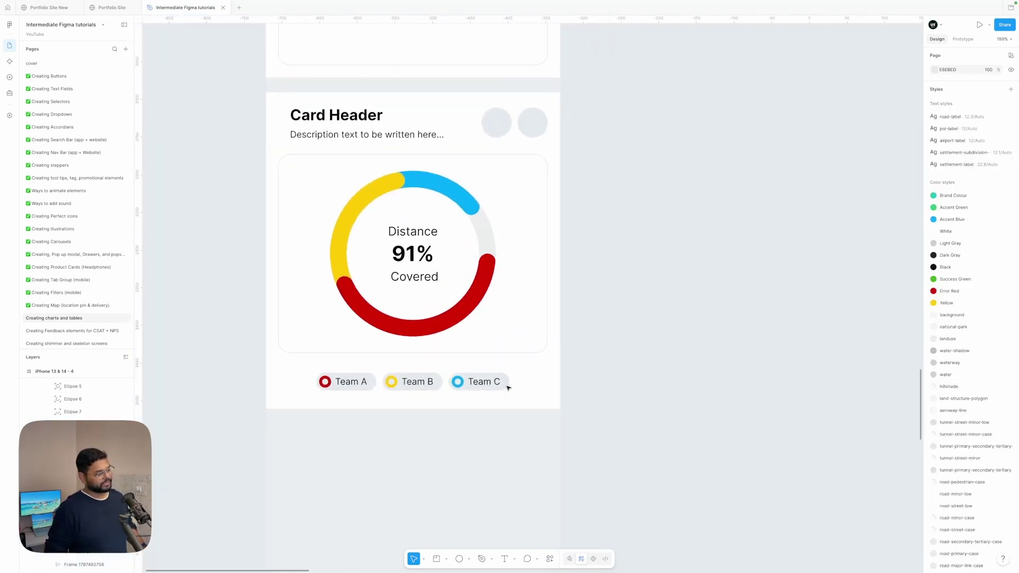
pyautogui.scroll(-2, 491, 382)
pyautogui.keyDown('shift'); pyautogui.click(432, 382); pyautogui.keyUp('shift')
pyautogui.keyDown('shift'); pyautogui.click(379, 382); pyautogui.keyUp('shift')
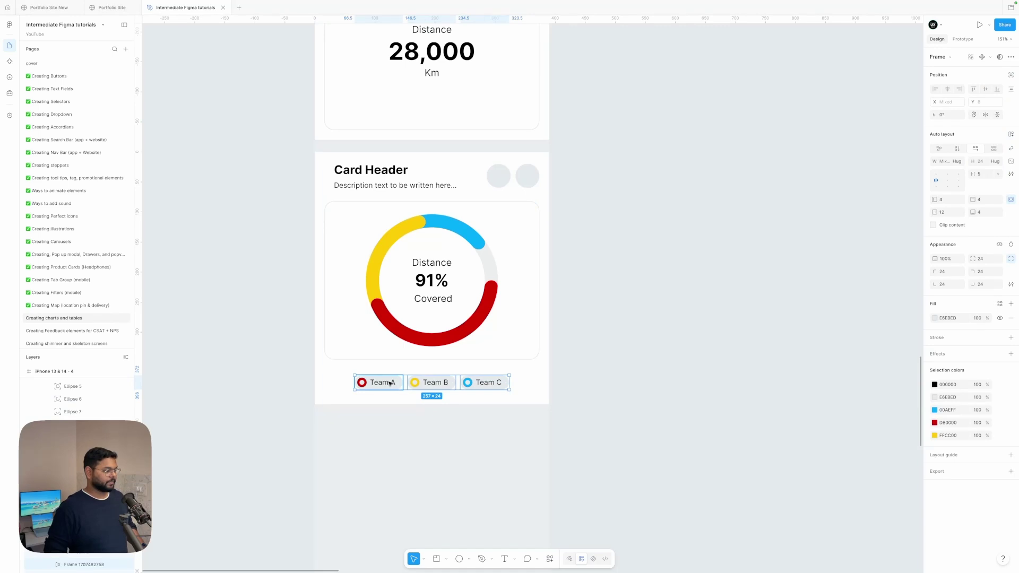
pyautogui.click(935, 318)
pyautogui.moveTo(834, 366); pyautogui.dragTo(800, 306)
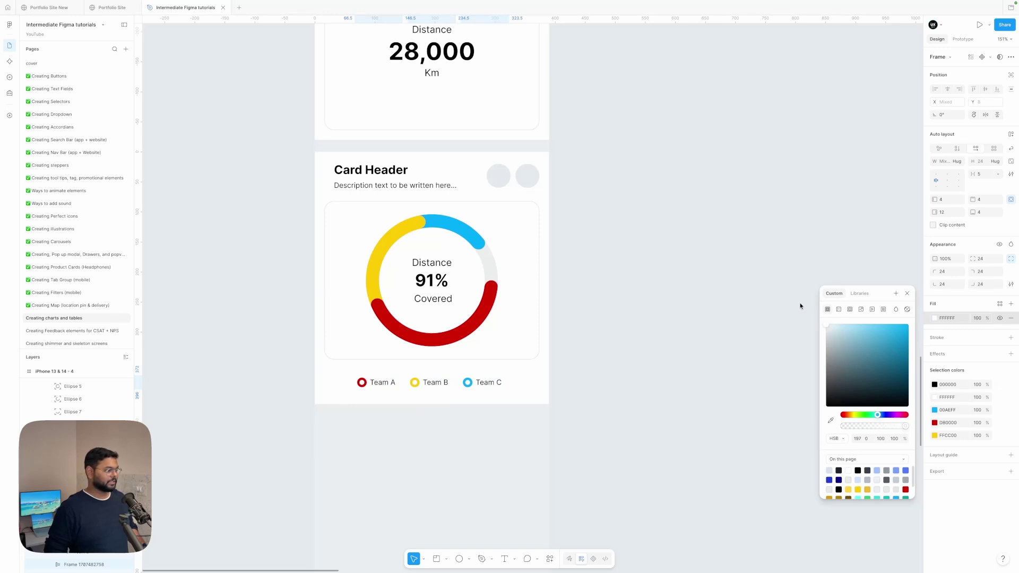
# - Add a 1 px inside stroke in EEEEEE to the three team labels
pyautogui.click(1011, 338)
pyautogui.moveTo(844, 394); pyautogui.dragTo(820, 396)
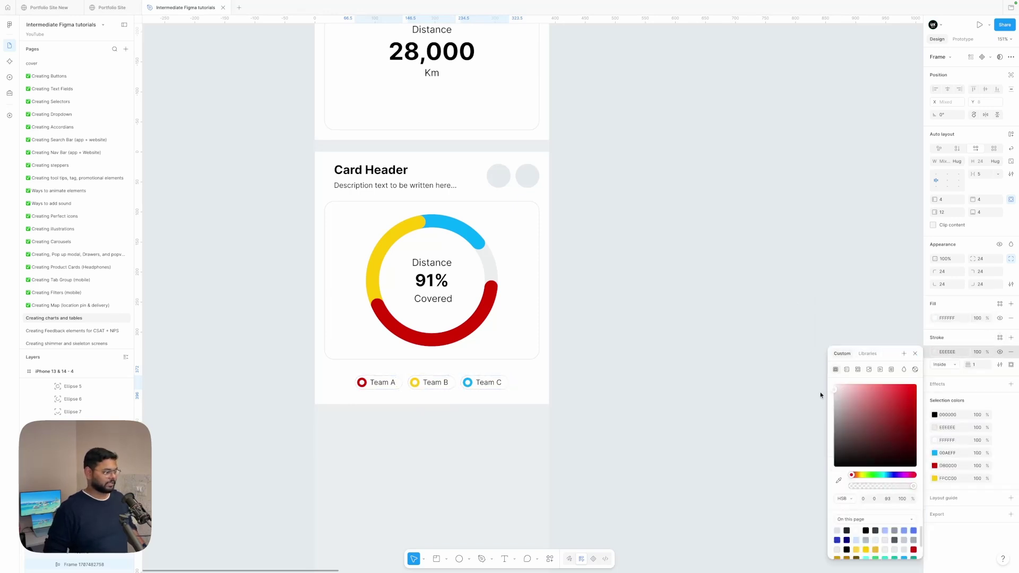
pyautogui.click(701, 352)
# - Move the ring chart card closer to the Distance card above, at Y 481
pyautogui.scroll(-5, 700, 352)
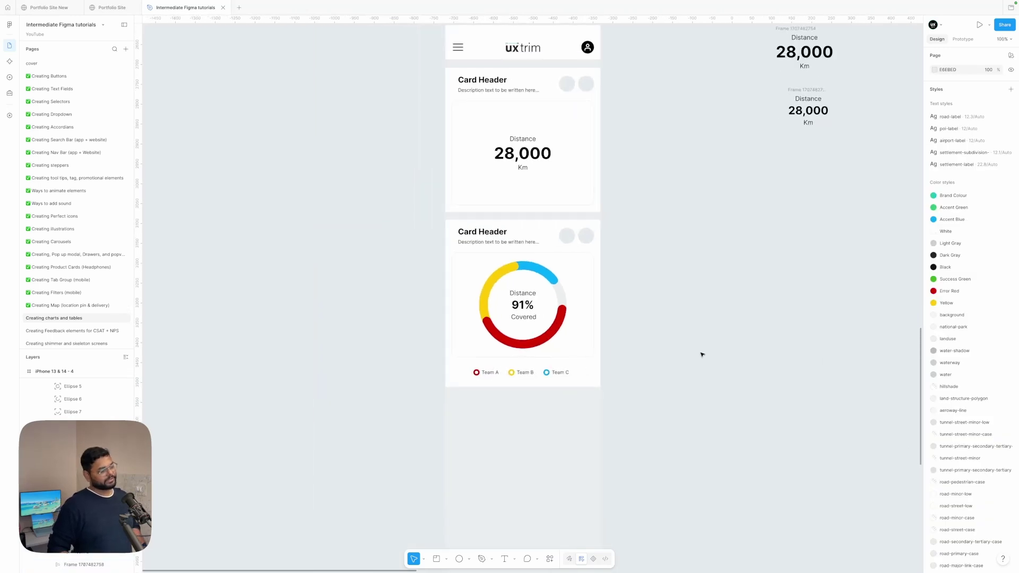
pyautogui.scroll(3, 578, 357)
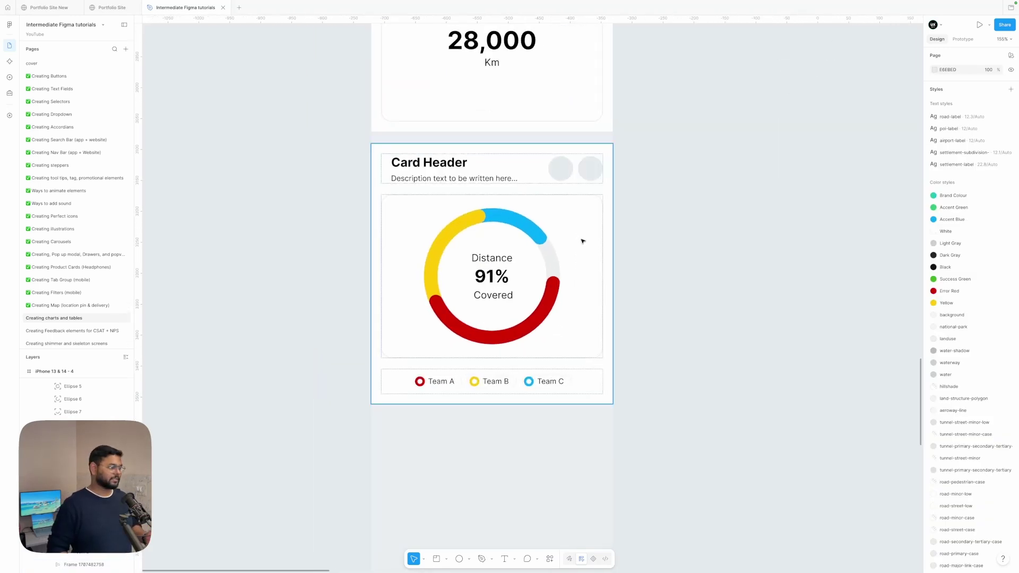
pyautogui.scroll(2, 581, 248)
pyautogui.click(528, 164)
pyautogui.scroll(-1, 528, 164)
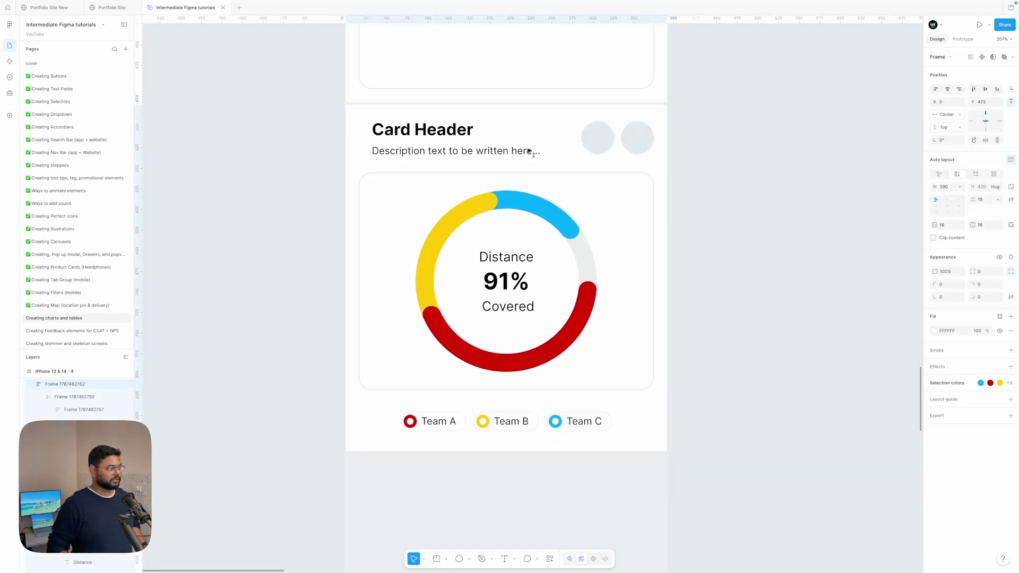
pyautogui.scroll(-5, 528, 151)
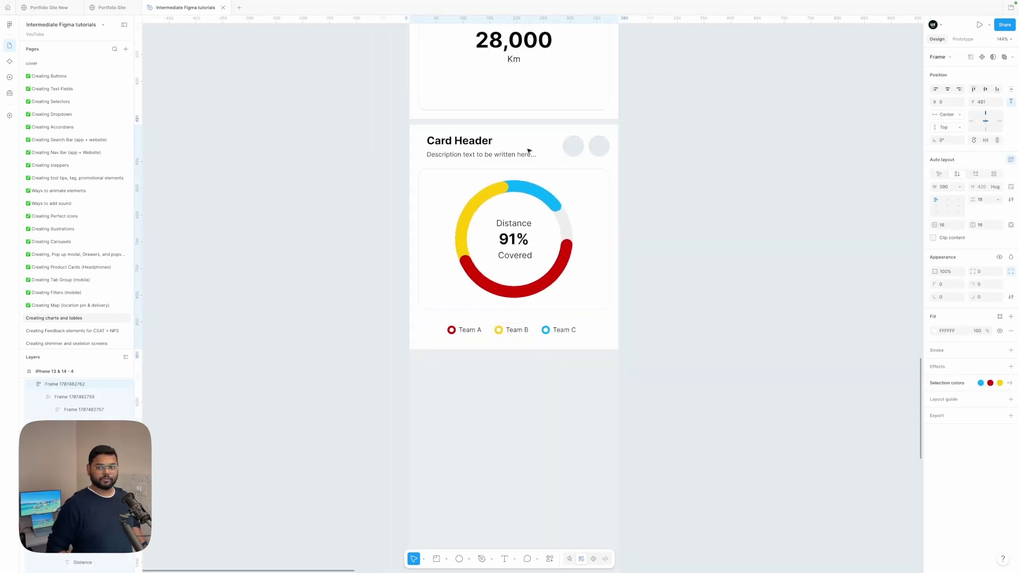
pyautogui.scroll(2, 529, 151)
# - Duplicate the ring card below the original and clear the ring chart and its text from the copy's chart area
pyautogui.moveTo(501, 133); pyautogui.dragTo(708, 266)
pyautogui.doubleClick(488, 261)
pyautogui.keyDown('super'); pyautogui.click(521, 259); pyautogui.keyUp('super')
pyautogui.press('Delete')
pyautogui.keyDown('super'); pyautogui.click(527, 269); pyautogui.keyUp('super')
pyautogui.keyDown('shift'); pyautogui.click(501, 279); pyautogui.keyUp('shift')
pyautogui.press('Delete')
pyautogui.keyDown('super'); pyautogui.click(502, 307); pyautogui.keyUp('super')
pyautogui.press('Delete')
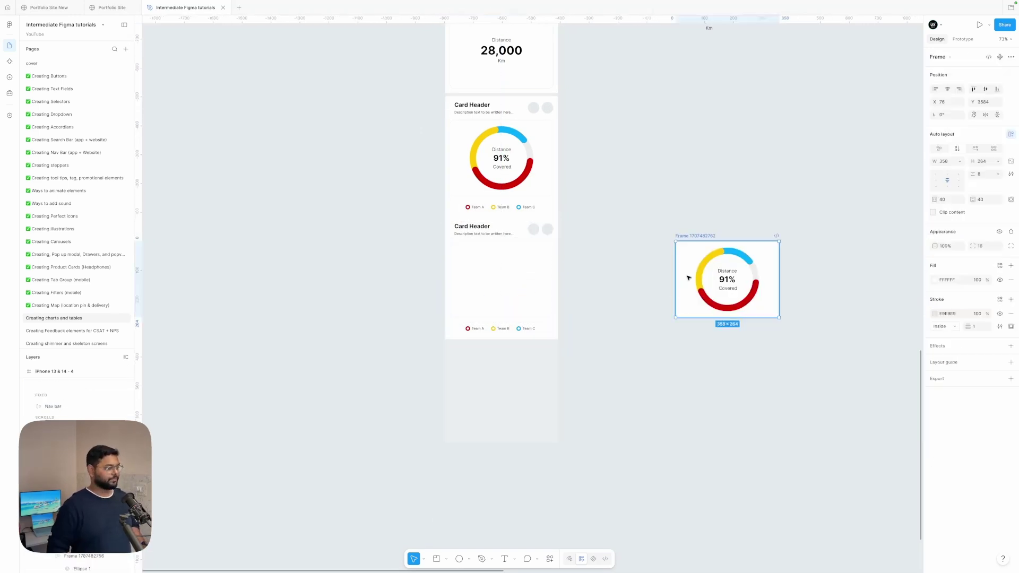
# - Position the standalone copy of the ring chart frame on the canvas beside the phone screen
pyautogui.scroll(2, 673, 296)
pyautogui.moveTo(614, 351); pyautogui.dragTo(564, 214)
pyautogui.click(666, 265)
pyautogui.scroll(3, 665, 268)
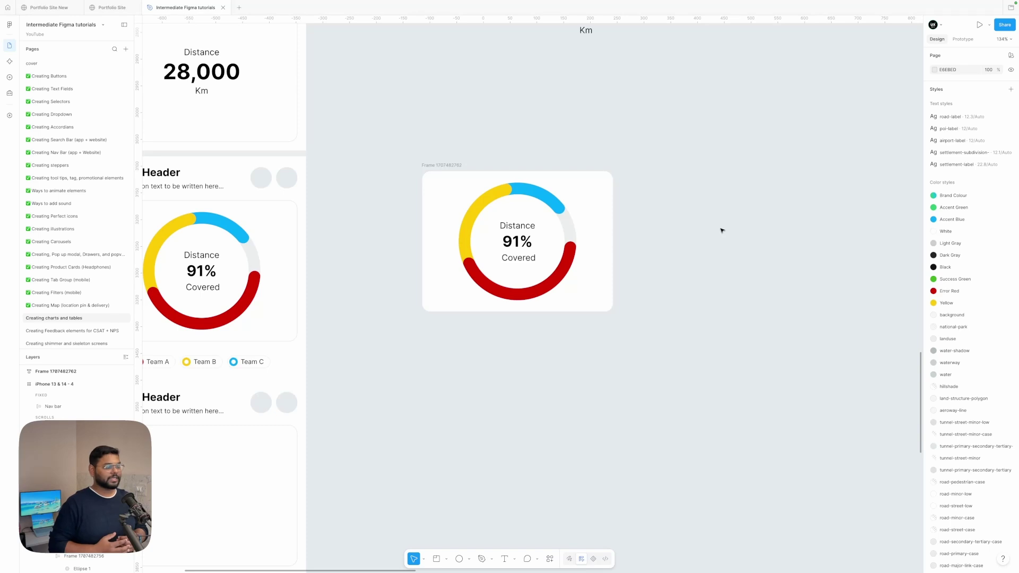
# - Draw a 366 × 16 rectangle below the standalone ring chart and duplicate it into four stacked bars of different lengths
pyautogui.hscroll(-2, 722, 230)
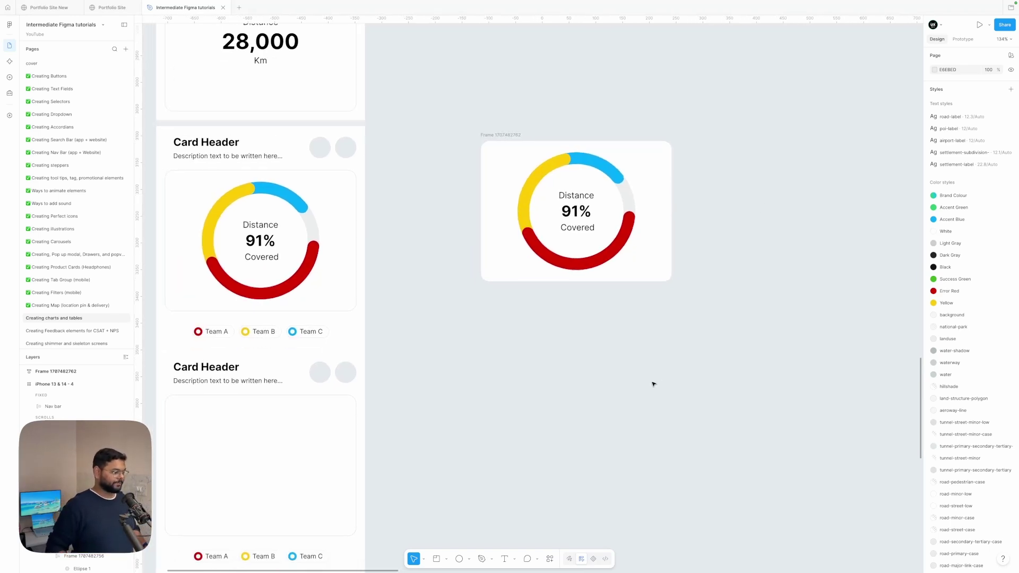
pyautogui.hscroll(-1, 666, 379)
pyautogui.click(469, 558)
pyautogui.click(500, 484)
pyautogui.moveTo(599, 336); pyautogui.dragTo(795, 344)
pyautogui.rightClick(751, 341)
pyautogui.moveTo(738, 343)
pyautogui.mouseDown()
pyautogui.moveTo(738, 367)
pyautogui.moveTo(722, 360)
pyautogui.moveTo(761, 347)
pyautogui.moveTo(728, 348)
pyautogui.mouseUp()
pyautogui.click(743, 341)
pyautogui.scroll(3, 761, 346)
pyautogui.moveTo(705, 352); pyautogui.dragTo(670, 364)
pyautogui.hotkey('ctrl', 'z')
pyautogui.moveTo(655, 364); pyautogui.dragTo(616, 335)
# - Set the fill of the four stacked bars to white (FFFFFF)
pyautogui.click(934, 254)
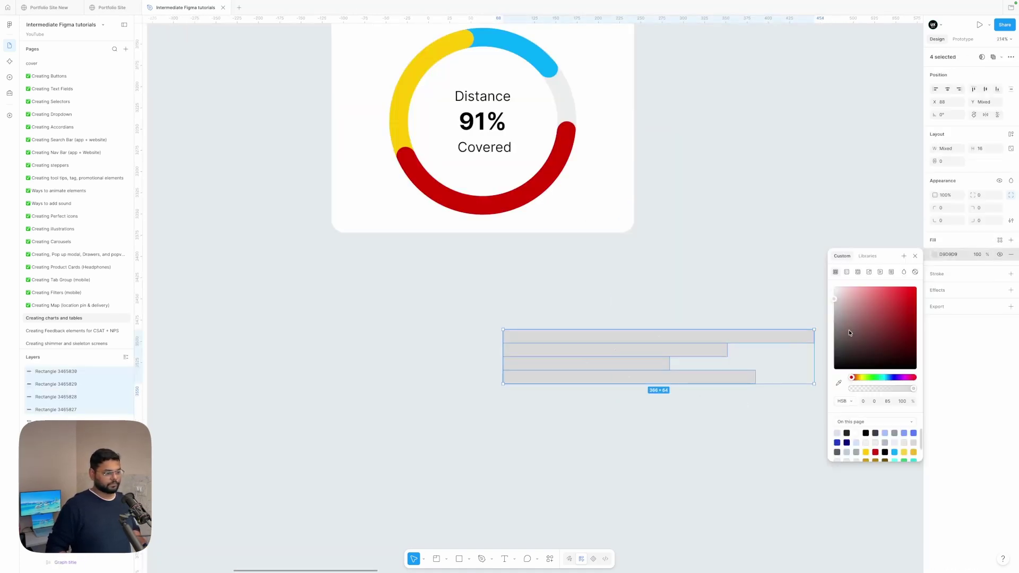
pyautogui.moveTo(849, 332); pyautogui.dragTo(833, 287)
pyautogui.click(773, 303)
# - Apply the Accent Blue style to the longest bar and colour the bars below it Yellow and Error Red
pyautogui.click(731, 335)
pyautogui.click(1000, 227)
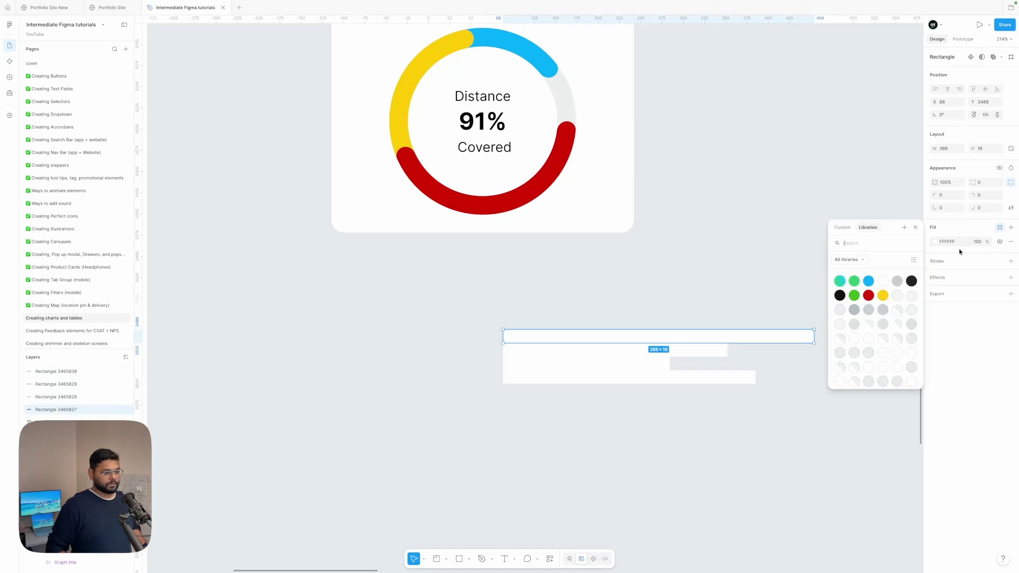
pyautogui.click(866, 284)
pyautogui.press('Tab')
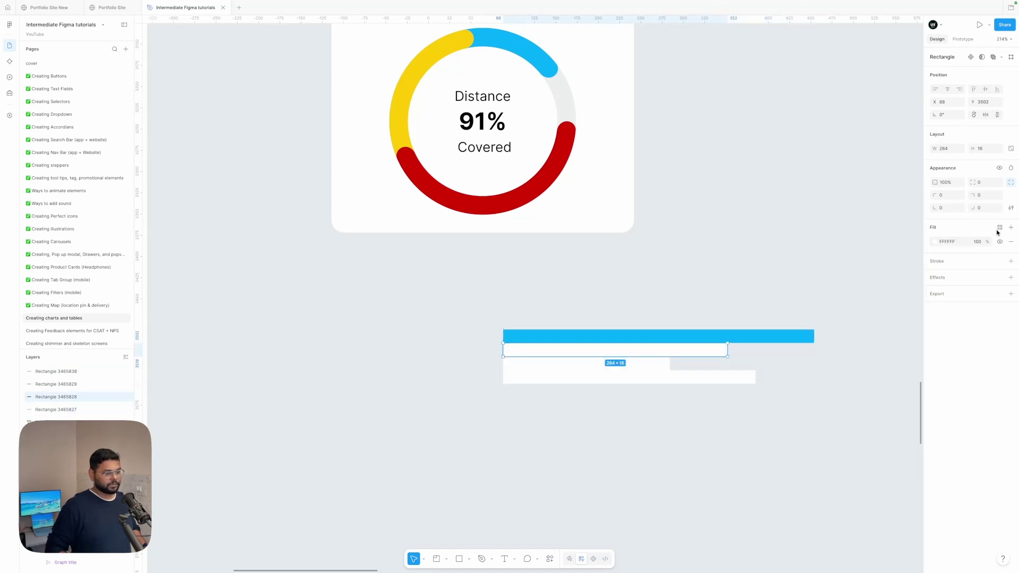
pyautogui.click(1000, 227)
pyautogui.click(854, 296)
pyautogui.press('Tab')
pyautogui.click(707, 362)
pyautogui.click(725, 351)
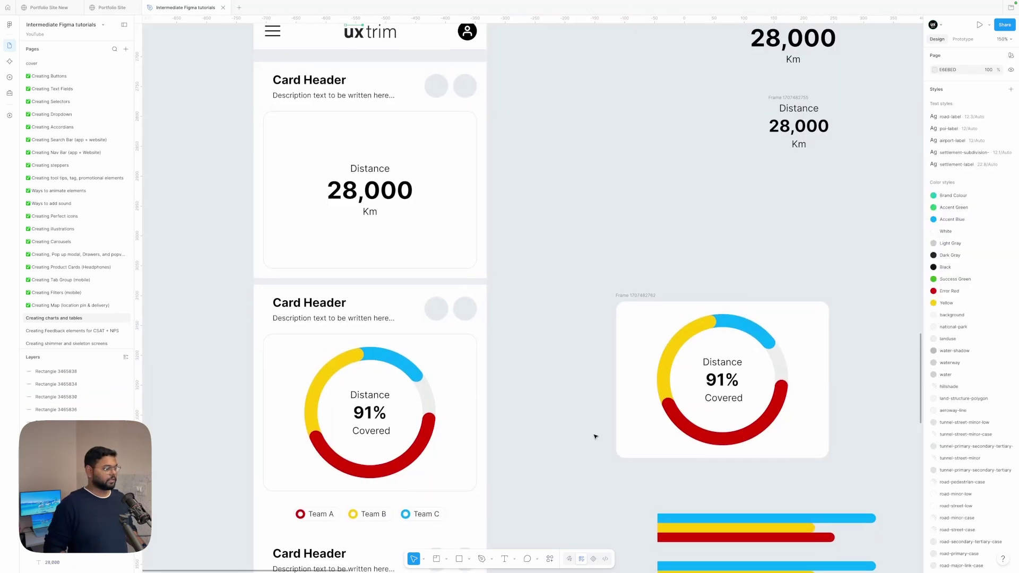
# - Examine the Distance and ring chart cards alongside the groups of coloured bars
pyautogui.scroll(-3, 589, 435)
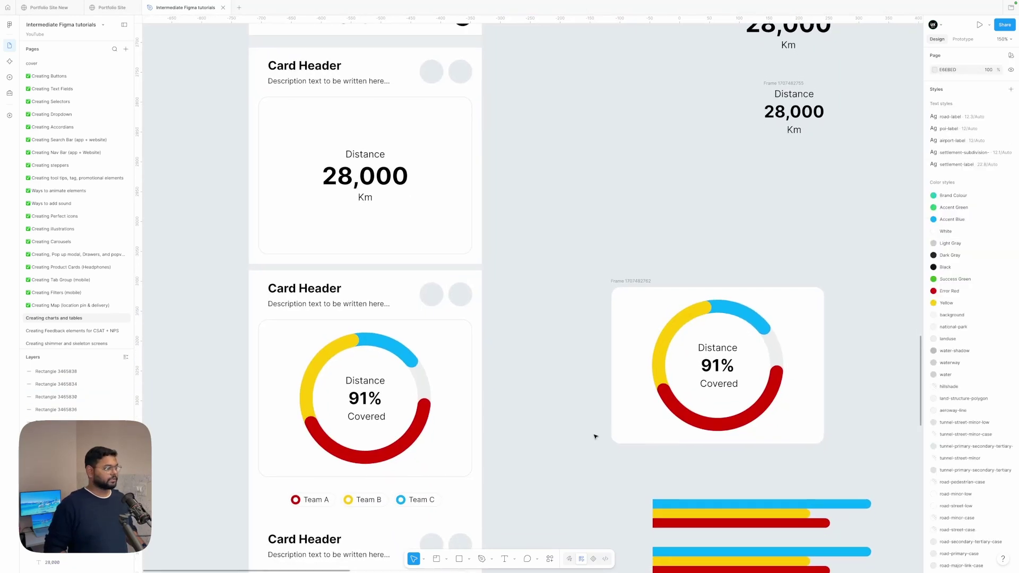
pyautogui.scroll(1, 560, 401)
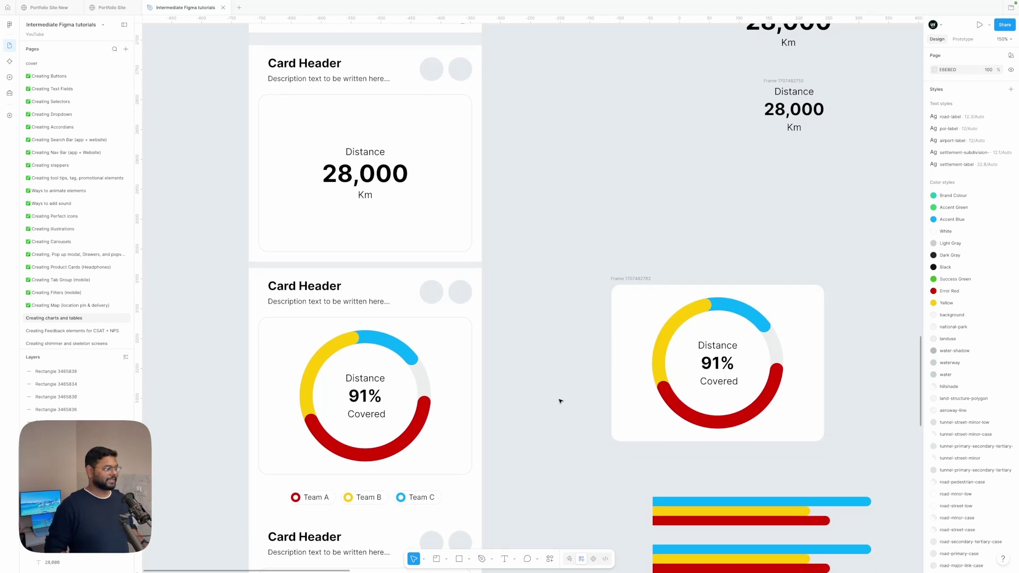
pyautogui.scroll(-1, 560, 401)
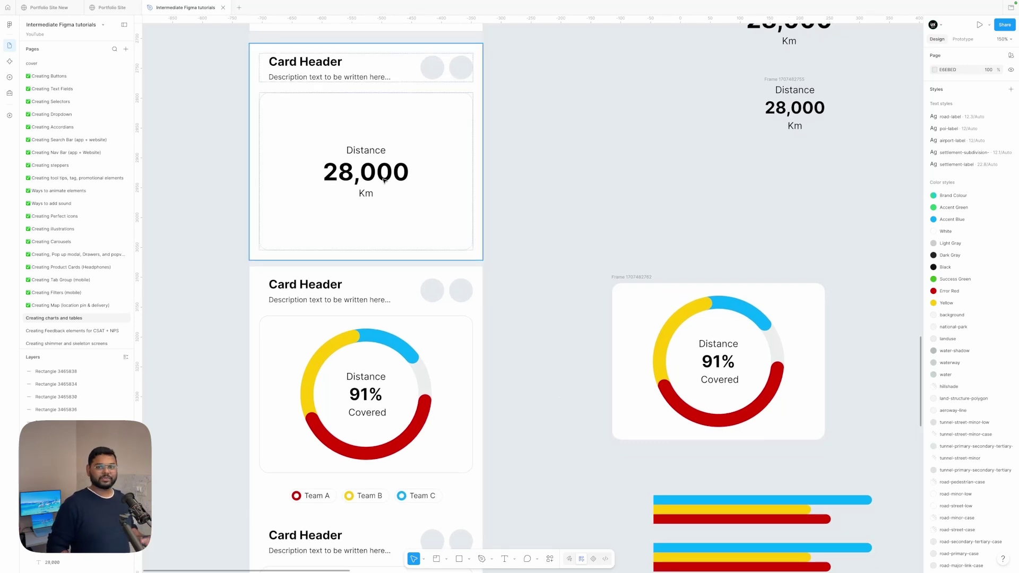
pyautogui.scroll(-3, 384, 181)
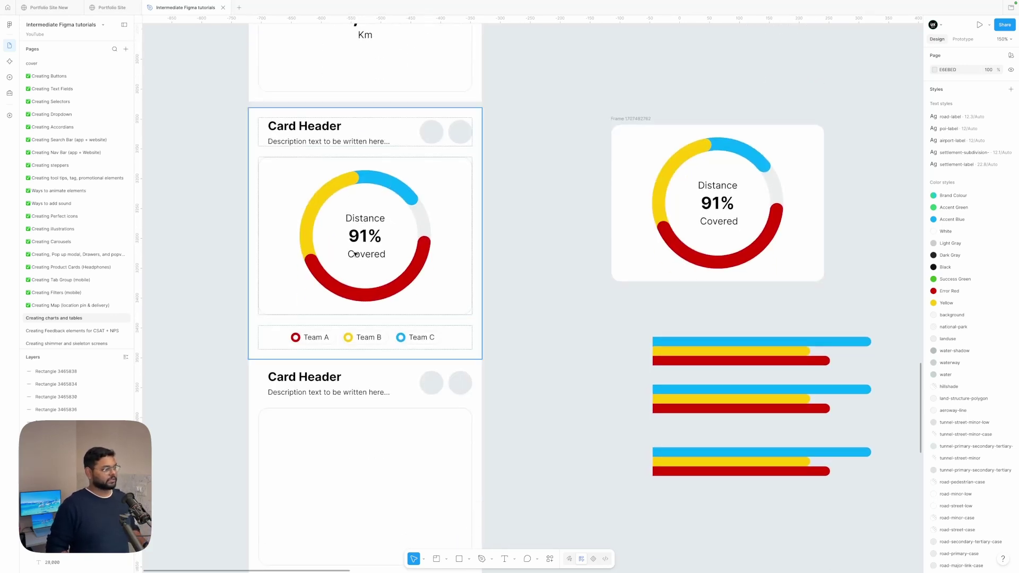
pyautogui.scroll(1, 355, 255)
pyautogui.hscroll(-1, 355, 254)
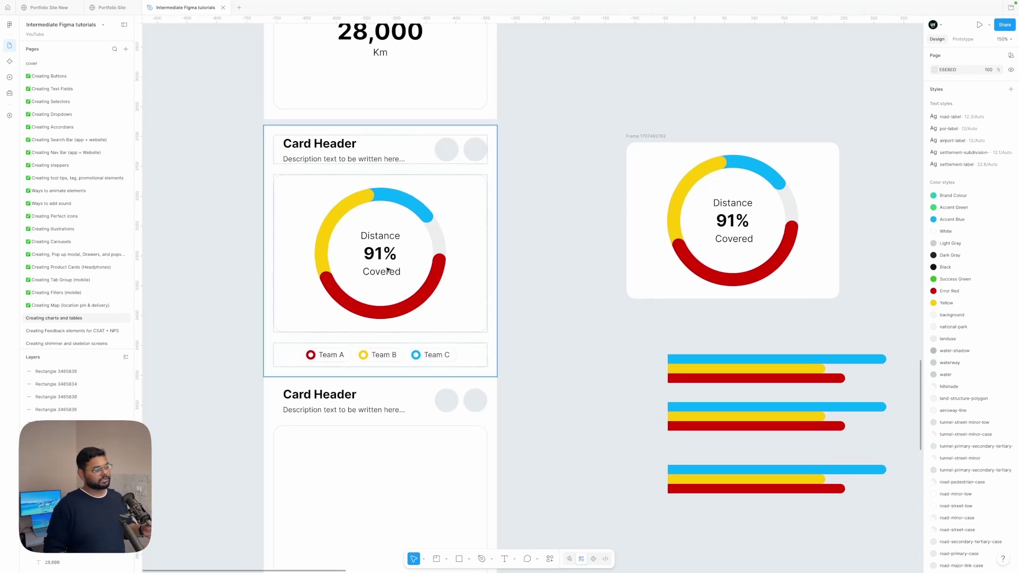
pyautogui.scroll(1, 388, 271)
pyautogui.hscroll(-1, 388, 271)
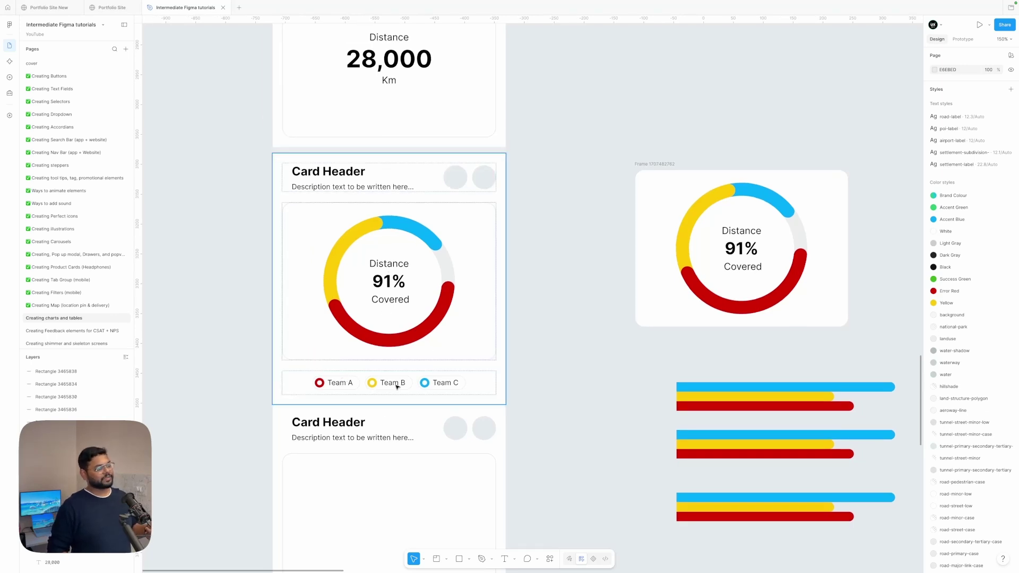
pyautogui.scroll(-1, 566, 413)
pyautogui.hscroll(1, 566, 413)
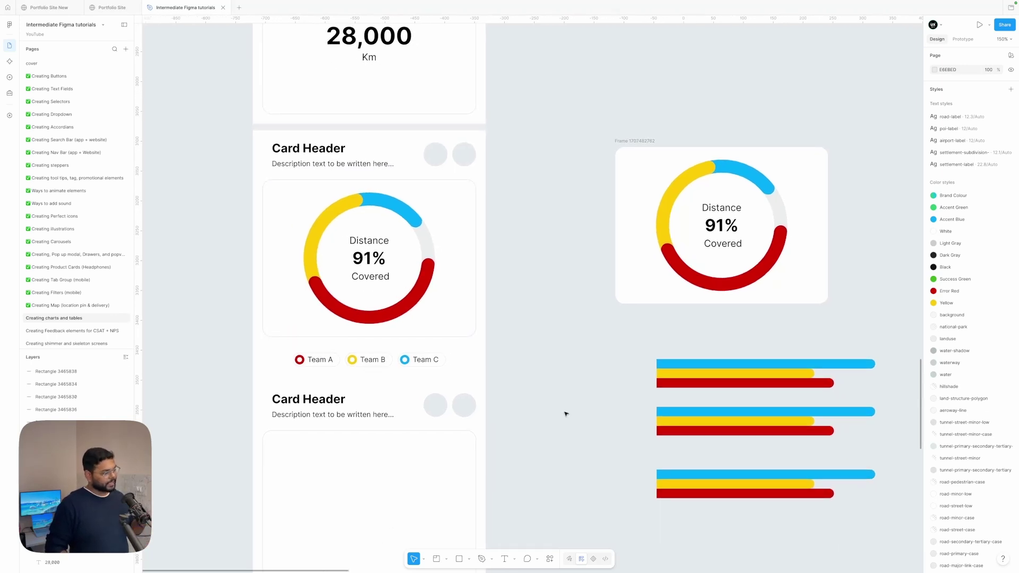
pyautogui.scroll(-1, 565, 414)
pyautogui.hscroll(1, 566, 414)
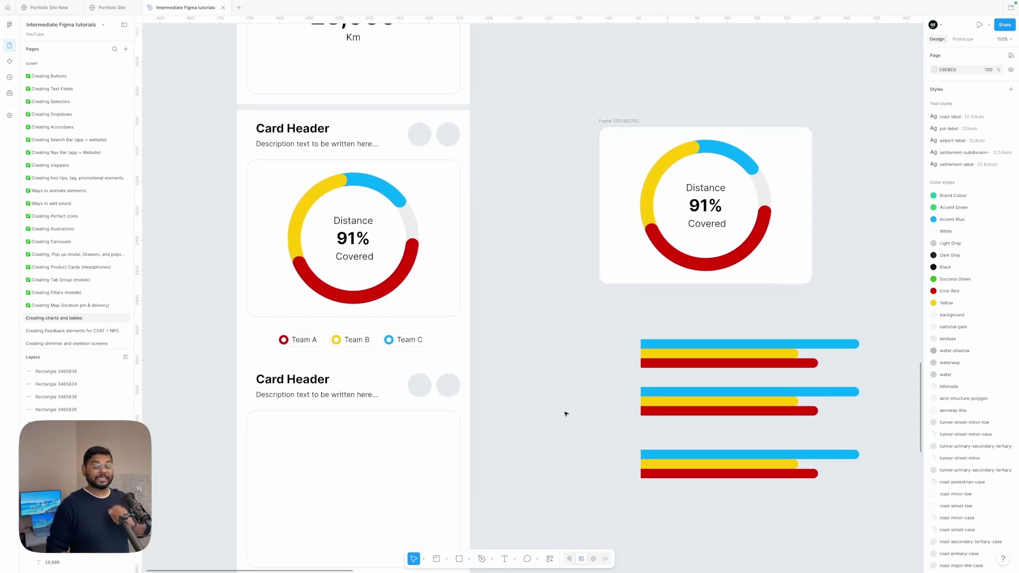
# - Move the lowest group of bars up to match the spacing between the two groups above
pyautogui.scroll(-2, 566, 414)
pyautogui.hscroll(2, 566, 414)
pyautogui.moveTo(579, 399); pyautogui.dragTo(621, 405)
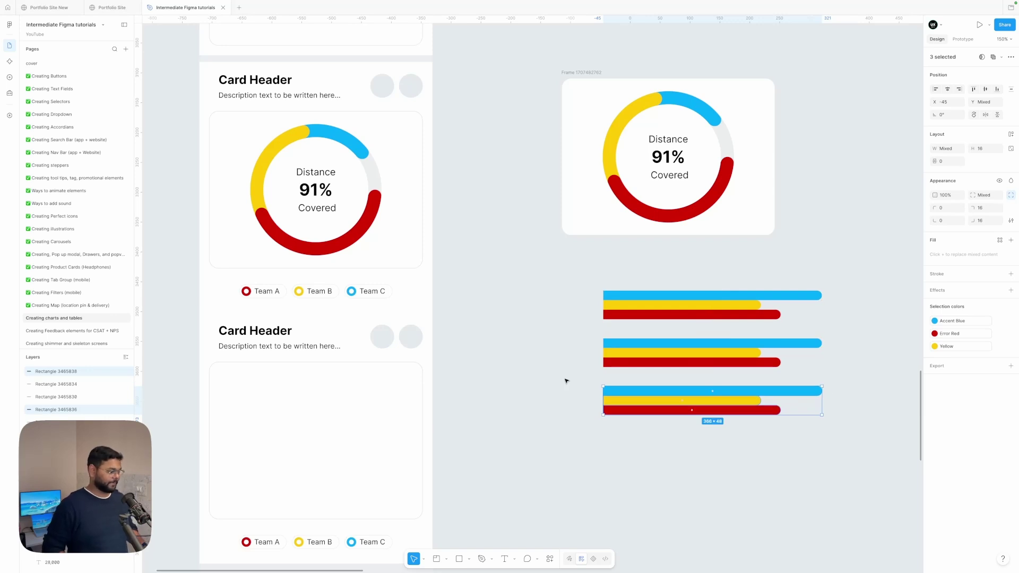
pyautogui.click(549, 416)
pyautogui.moveTo(580, 273); pyautogui.dragTo(621, 425)
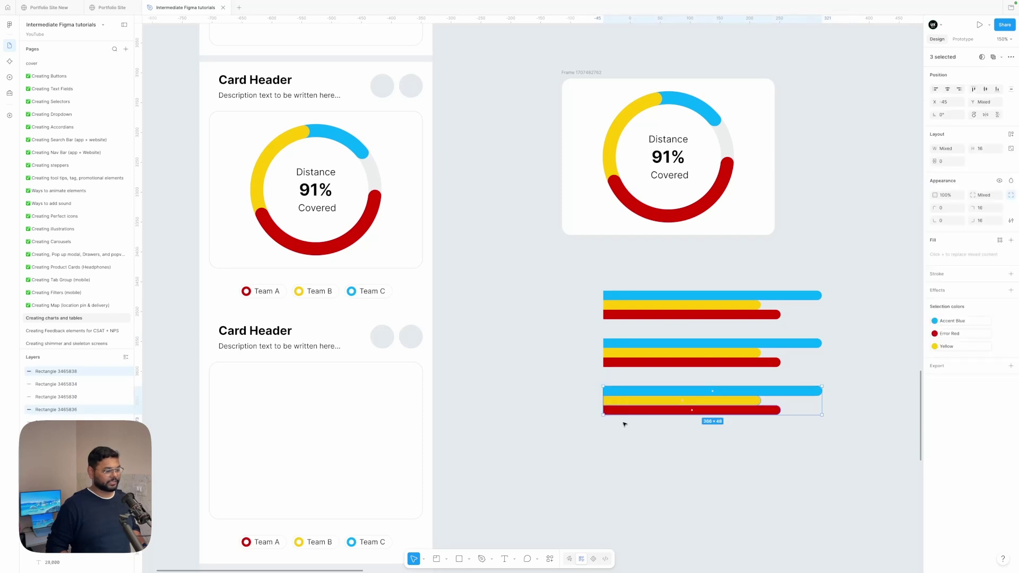
# - Vary the bar lengths: shorten the top red, middle blue and bottom blue bars, and lengthen the middle red and bottom yellow bars
pyautogui.click(756, 314)
pyautogui.moveTo(780, 315); pyautogui.dragTo(693, 315)
pyautogui.click(773, 363)
pyautogui.moveTo(780, 363); pyautogui.dragTo(725, 343)
pyautogui.click(782, 344)
pyautogui.click(782, 391)
pyautogui.moveTo(821, 391)
pyautogui.mouseDown()
pyautogui.moveTo(772, 391)
pyautogui.moveTo(821, 399)
pyautogui.mouseUp()
# - Wrap each group of three coloured bars in its own auto layout frame
pyautogui.moveTo(616, 453); pyautogui.dragTo(644, 383)
pyautogui.hotkey('shift', 'a')
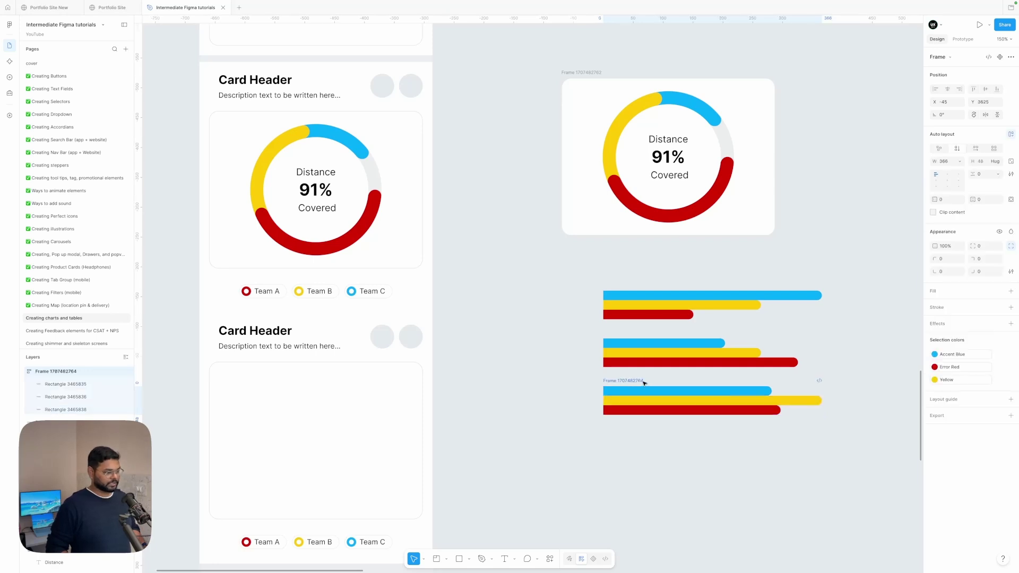
pyautogui.moveTo(578, 337); pyautogui.dragTo(625, 364)
pyautogui.hotkey('shift', 'a')
pyautogui.moveTo(578, 287); pyautogui.dragTo(625, 318)
pyautogui.hotkey('shift', 'a')
pyautogui.click(573, 332)
# - Move the lowest bar frame up to Y 3617
pyautogui.scroll(-1, 561, 326)
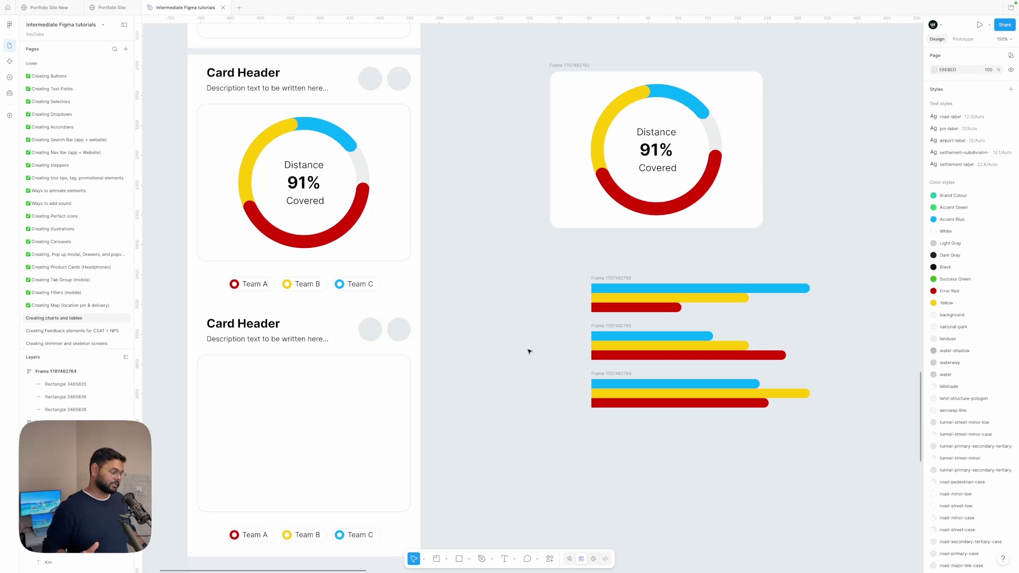
pyautogui.click(600, 371)
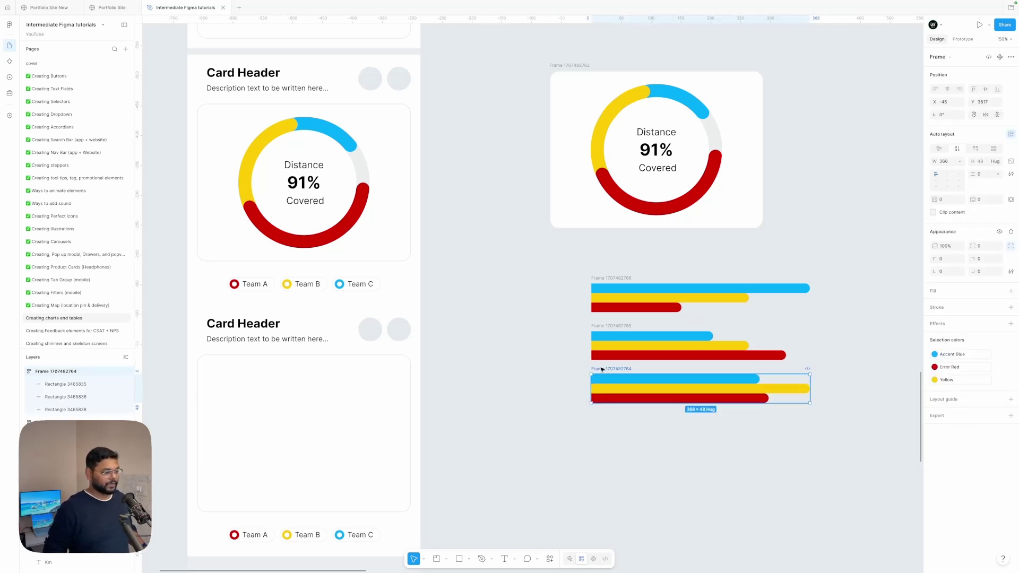
pyautogui.click(555, 373)
# - Add a "Track 1" text label to the left of the bar groups
pyautogui.scroll(-1, 556, 373)
pyautogui.hscroll(1, 555, 373)
pyautogui.click(469, 559)
pyautogui.click(491, 501)
pyautogui.click(503, 559)
pyautogui.click(504, 350)
pyautogui.write('Ta')
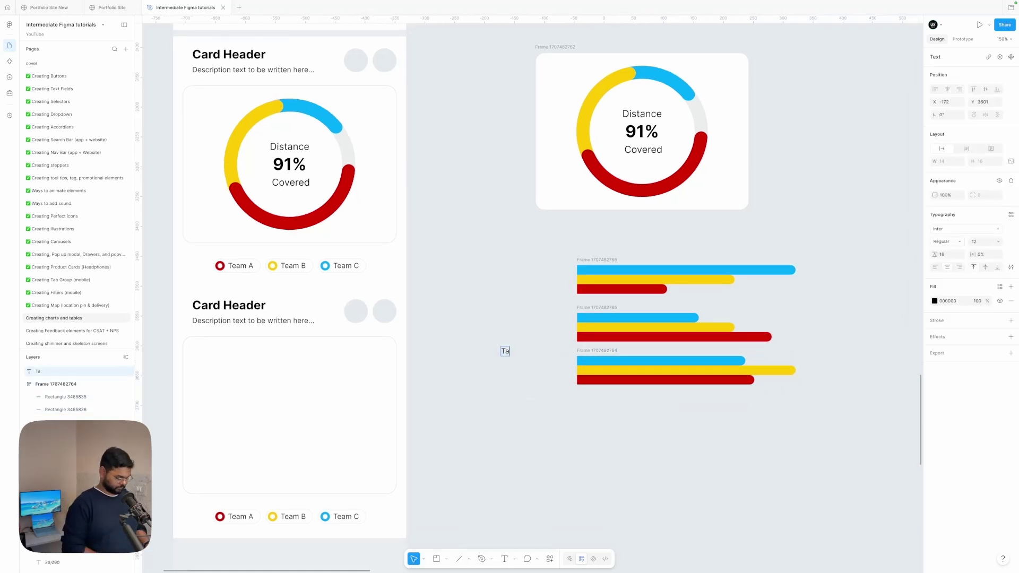
pyautogui.write('1')
pyautogui.press('Escape')
# - Place copies of the track label beside the other two bar groups and rename them "Track 2" and "Track 3"
pyautogui.moveTo(500, 352); pyautogui.dragTo(551, 371)
pyautogui.doubleClick(561, 324)
pyautogui.write('2')
pyautogui.doubleClick(562, 370)
pyautogui.write('3')
pyautogui.scroll(-2, 566, 370)
pyautogui.hscroll(2, 525, 405)
# - Duplicate a text label below the bars and turn the copies into the axis values 1000 and 2000
pyautogui.press('Escape')
pyautogui.keyDown('alt'); pyautogui.moveTo(508, 343); pyautogui.dragTo(549, 371); pyautogui.keyUp('alt')
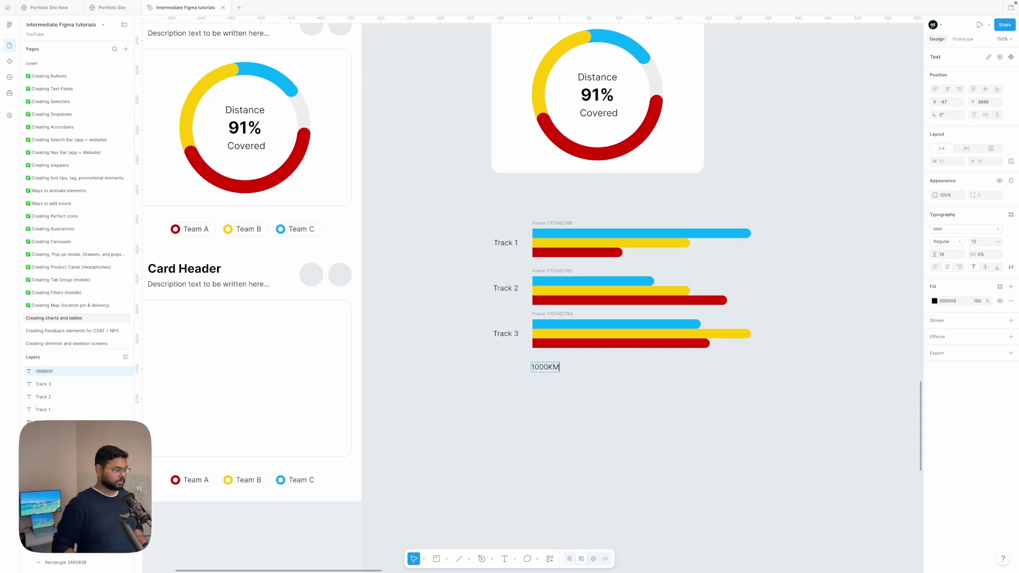
pyautogui.keyDown('alt'); pyautogui.moveTo(552, 366); pyautogui.dragTo(633, 367); pyautogui.keyUp('alt')
pyautogui.doubleClick(550, 367)
pyautogui.moveTo(548, 365); pyautogui.dragTo(550, 365)
pyautogui.doubleClick(627, 367)
pyautogui.write('2000')
pyautogui.press('Escape')
# - Add the axis values 0, 3000 and 4000 in the same row and spread them below the bars
pyautogui.moveTo(628, 367); pyautogui.dragTo(727, 365)
pyautogui.doubleClick(642, 365)
pyautogui.press('Escape')
pyautogui.moveTo(553, 365); pyautogui.dragTo(568, 365)
pyautogui.keyDown('alt'); pyautogui.moveTo(568, 365); pyautogui.dragTo(538, 366); pyautogui.keyUp('alt')
pyautogui.hscroll(1, 637, 366)
pyautogui.doubleClick(686, 365)
pyautogui.write('4000')
pyautogui.press('Escape')
pyautogui.press('Escape')
# - Add an "X axis - KM" caption below the axis values with a horizontal arrow line after it
pyautogui.moveTo(686, 366); pyautogui.dragTo(655, 386)
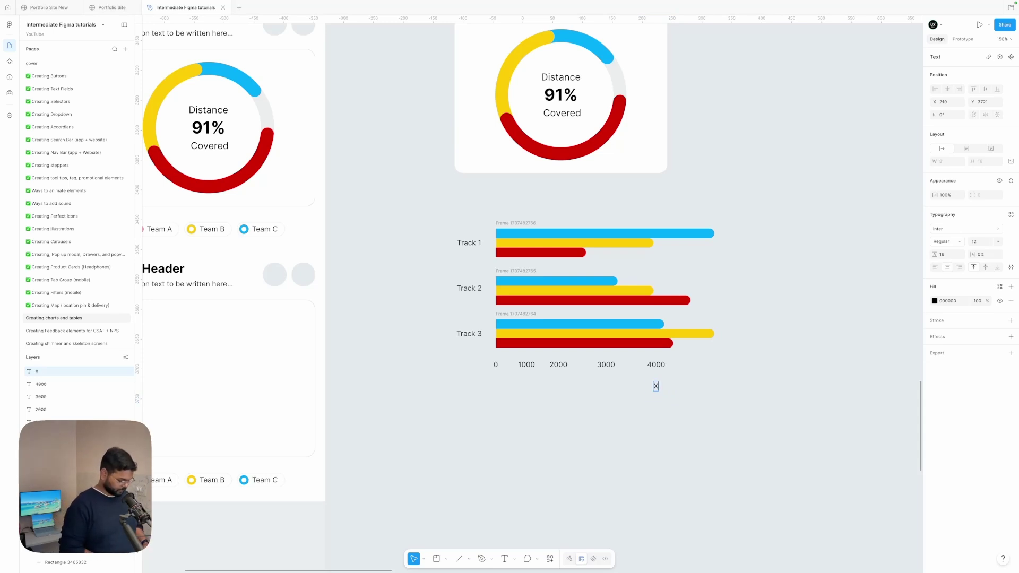
pyautogui.press('Escape')
pyautogui.press('Escape')
pyautogui.moveTo(656, 387); pyautogui.dragTo(561, 393)
pyautogui.press('l')
pyautogui.scroll(5, 589, 392)
pyautogui.click(982, 257)
# - Duplicate the X axis caption and arrow beside the track labels and change the text to "Y axis: Tracks"
pyautogui.moveTo(528, 310)
pyautogui.mouseDown()
pyautogui.moveTo(635, 320)
pyautogui.moveTo(344, 224)
pyautogui.mouseUp()
pyautogui.click(956, 292)
pyautogui.scroll(-3, 638, 318)
pyautogui.keyDown('shift'); pyautogui.click(595, 320); pyautogui.keyUp('shift')
pyautogui.doubleClick(344, 223)
pyautogui.write('Tra')
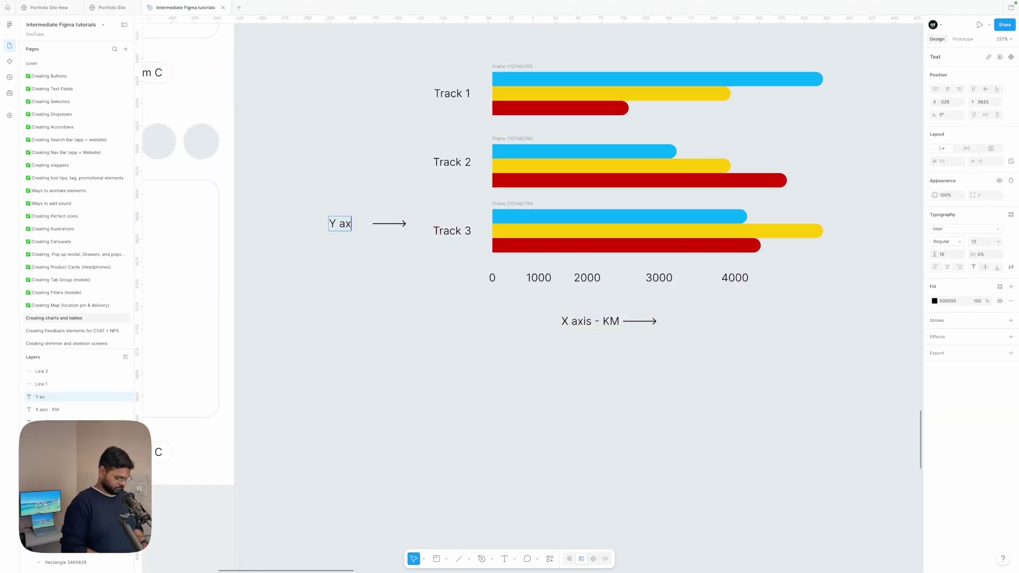
pyautogui.write(' Tracks')
pyautogui.click(371, 248)
# - Wrap each axis caption together with its arrow in its own auto layout frame
pyautogui.moveTo(350, 224); pyautogui.dragTo(344, 224)
pyautogui.keyDown('shift'); pyautogui.click(390, 224); pyautogui.keyUp('shift')
pyautogui.hotkey('shift', 'a')
pyautogui.moveTo(555, 340); pyautogui.dragTo(655, 316)
pyautogui.hotkey('shift', 'a')
pyautogui.keyDown('shift'); pyautogui.click(361, 224); pyautogui.keyUp('shift')
# - Rotate the Y axis caption frame 90° so its arrow points up and place it left of the track labels
pyautogui.click(383, 205)
pyautogui.click(332, 211)
pyautogui.moveTo(409, 214); pyautogui.dragTo(345, 165)
pyautogui.moveTo(347, 164); pyautogui.dragTo(412, 138)
pyautogui.click(457, 305)
pyautogui.scroll(2, 416, 173)
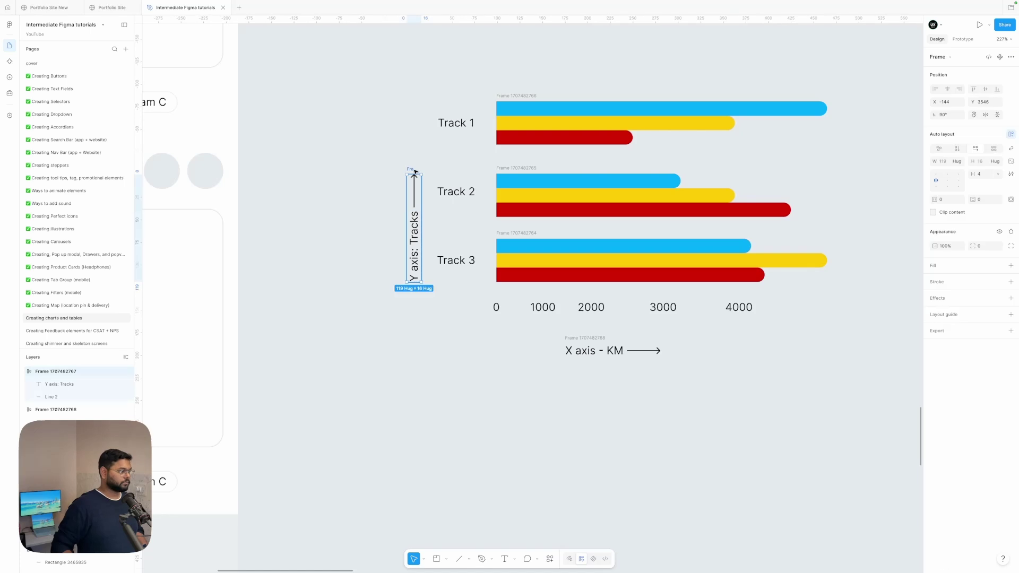
# - Draw a vertical gridline over the bars and duplicate it across the chart for each axis value
pyautogui.hscroll(2, 482, 327)
pyautogui.moveTo(551, 327); pyautogui.dragTo(555, 327)
pyautogui.moveTo(628, 325); pyautogui.dragTo(632, 326)
pyautogui.click(610, 403)
pyautogui.moveTo(462, 100)
pyautogui.mouseDown()
pyautogui.moveTo(463, 311)
pyautogui.moveTo(510, 308)
pyautogui.mouseUp()
pyautogui.click(479, 355)
pyautogui.moveTo(509, 308); pyautogui.dragTo(629, 308)
pyautogui.moveTo(629, 307); pyautogui.dragTo(852, 310)
# - Add the axis values 5000 and 6000 after 4000 and move the X axis caption to the middle of the row
pyautogui.moveTo(704, 323); pyautogui.dragTo(851, 322)
pyautogui.doubleClick(854, 322)
pyautogui.write('6000')
pyautogui.press('BackSpace')
pyautogui.press('BackSpace')
pyautogui.press('BackSpace')
pyautogui.press('BackSpace')
pyautogui.write('5000')
pyautogui.click(735, 361)
pyautogui.moveTo(605, 367); pyautogui.dragTo(684, 363)
# - Set the stroke colour of all seven vertical gridlines to light grey CFCFCF
pyautogui.moveTo(875, 245); pyautogui.dragTo(458, 239)
pyautogui.click(934, 245)
pyautogui.click(834, 291)
pyautogui.moveTo(813, 295); pyautogui.dragTo(832, 293)
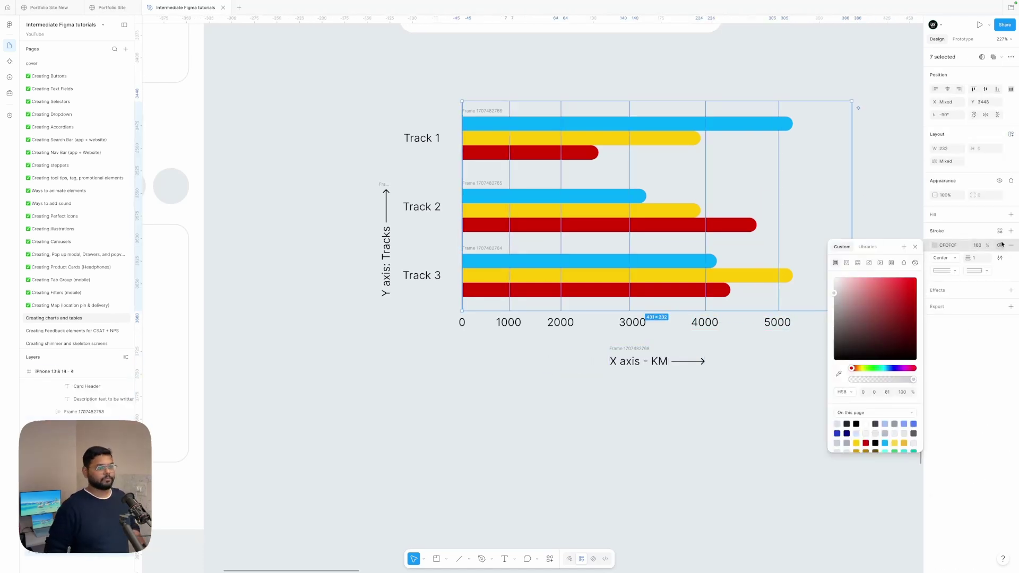
pyautogui.click(915, 247)
# - Distribute the gridlines evenly and move the values 1000 to 5000 under their matching gridlines
pyautogui.click(1010, 89)
pyautogui.click(942, 123)
pyautogui.moveTo(778, 323); pyautogui.dragTo(787, 323)
pyautogui.moveTo(704, 322); pyautogui.dragTo(722, 323)
pyautogui.moveTo(627, 324); pyautogui.dragTo(652, 325)
pyautogui.moveTo(560, 322); pyautogui.dragTo(591, 323)
pyautogui.moveTo(508, 323); pyautogui.dragTo(527, 322)
# - Draw a black horizontal axis line under the bars from the 0 gridline to just past 6000
pyautogui.click(522, 369)
pyautogui.moveTo(462, 310); pyautogui.dragTo(864, 310)
pyautogui.click(709, 398)
pyautogui.scroll(1, 593, 408)
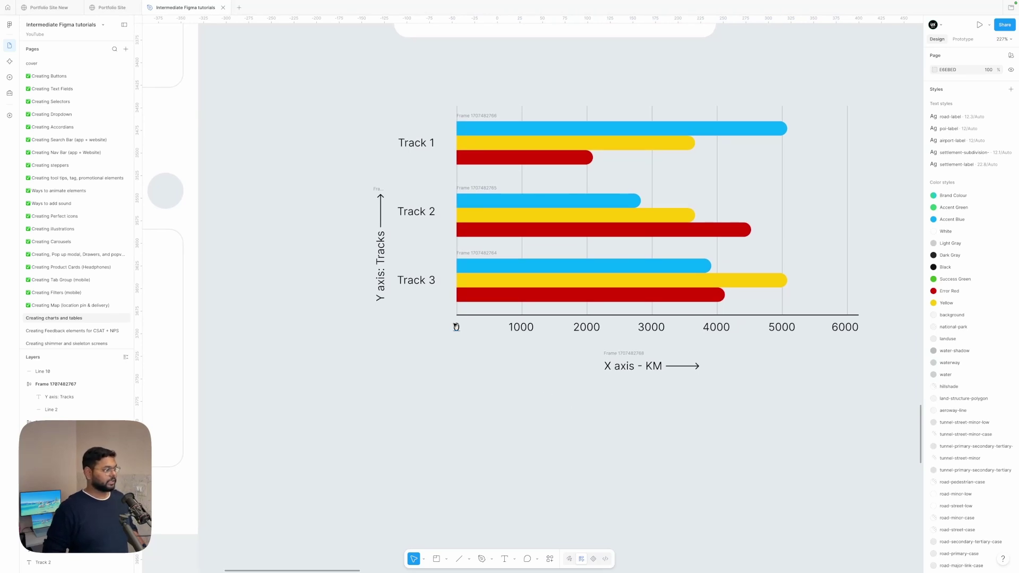
pyautogui.click(457, 327)
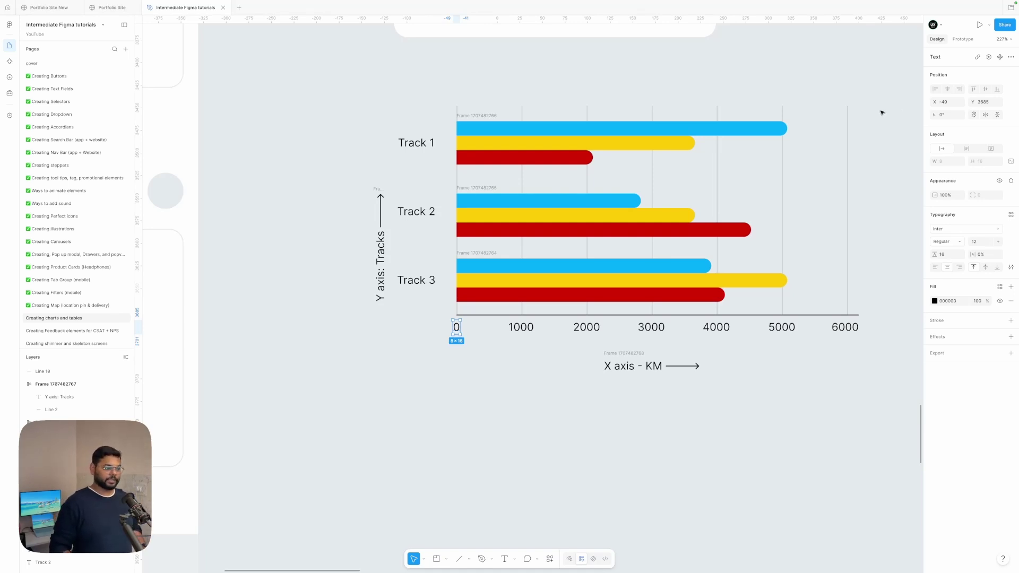
# - Wrap the three bar groups in one auto layout frame and each track label in its own
pyautogui.moveTo(867, 172); pyautogui.dragTo(359, 177)
pyautogui.press('super+g')
pyautogui.hotkey('shift', 'a')
pyautogui.click(494, 116)
pyautogui.keyDown('shift'); pyautogui.click(485, 187); pyautogui.keyUp('shift')
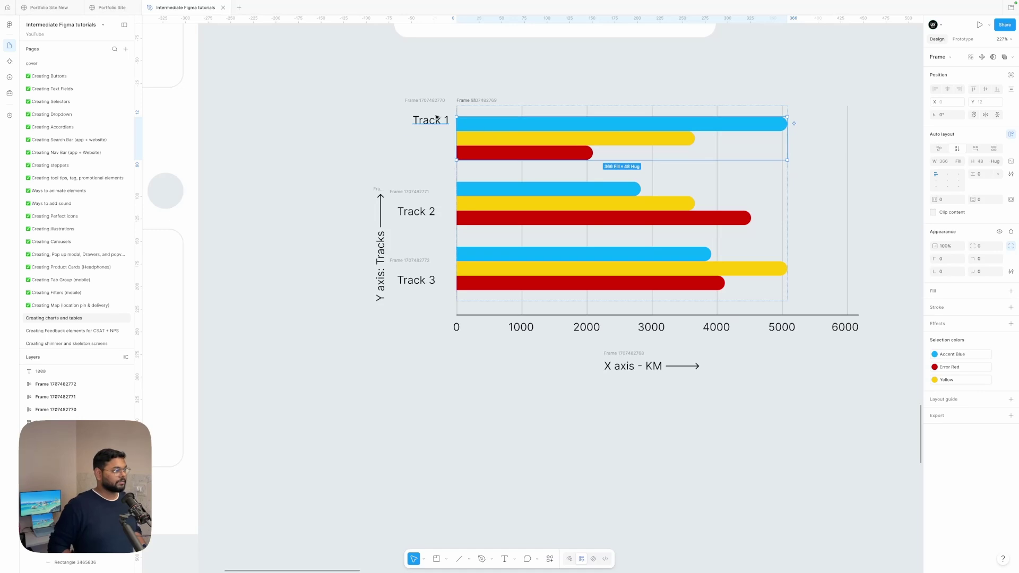
# - Stretch the Track 1 label frame to a height of 73 and shift the Track 2 and Track 3 frames towards the bars
pyautogui.click(432, 102)
pyautogui.moveTo(432, 135); pyautogui.dragTo(434, 173)
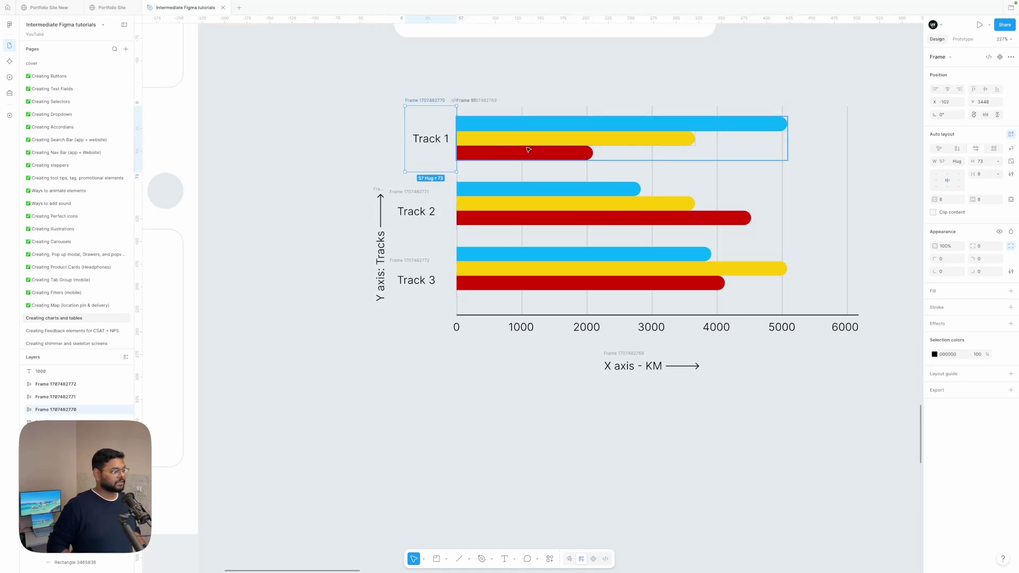
pyautogui.moveTo(418, 218); pyautogui.dragTo(431, 211)
pyautogui.moveTo(402, 266); pyautogui.dragTo(412, 266)
# - Combine the three track label frames in a vertical auto layout frame with a gap of 0
pyautogui.moveTo(400, 80); pyautogui.dragTo(458, 321)
pyautogui.click(417, 261)
pyautogui.keyDown('shift'); pyautogui.click(420, 183); pyautogui.keyUp('shift')
pyautogui.keyDown('shift'); pyautogui.click(425, 101); pyautogui.keyUp('shift')
pyautogui.hotkey('shift', 'a')
pyautogui.click(985, 176)
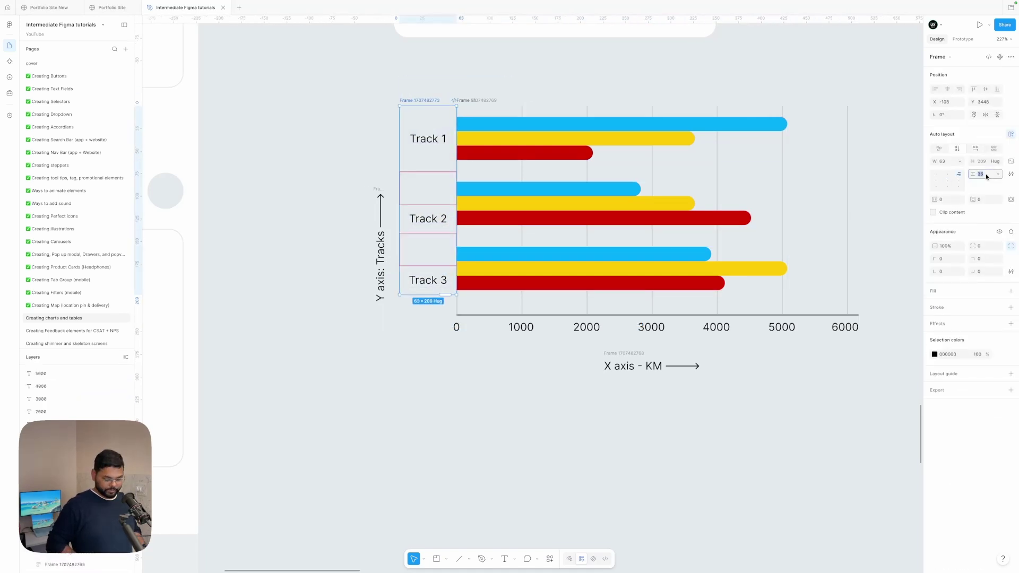
pyautogui.write('0')
pyautogui.press('Return')
# - Set the height of all three track label frames to fill their container
pyautogui.click(433, 215)
pyautogui.keyDown('shift'); pyautogui.click(432, 187); pyautogui.keyUp('shift')
pyautogui.keyDown('shift'); pyautogui.click(432, 142); pyautogui.keyUp('shift')
pyautogui.click(998, 162)
pyautogui.click(970, 181)
# - Move the horizontal axis line well below the chart and shorten the vertical gridlines to the bar frame's height
pyautogui.moveTo(421, 228); pyautogui.dragTo(469, 466)
pyautogui.click(419, 100)
pyautogui.click(491, 341)
pyautogui.click(521, 309)
pyautogui.click(630, 298)
pyautogui.click(632, 317)
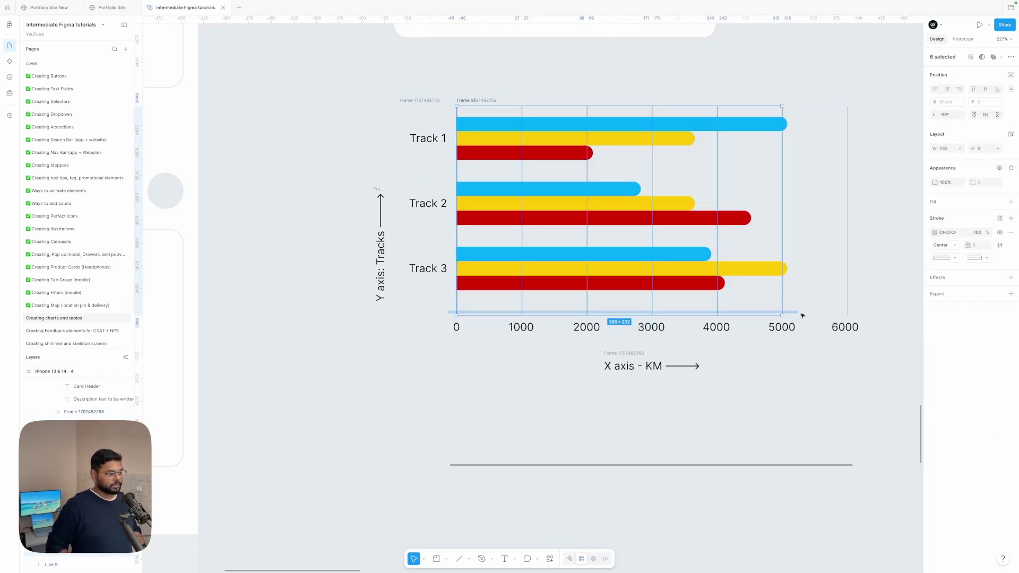
pyautogui.click(880, 243)
# - Offset the bar frame up and to the right of the first gridline
pyautogui.moveTo(487, 101); pyautogui.dragTo(521, 77)
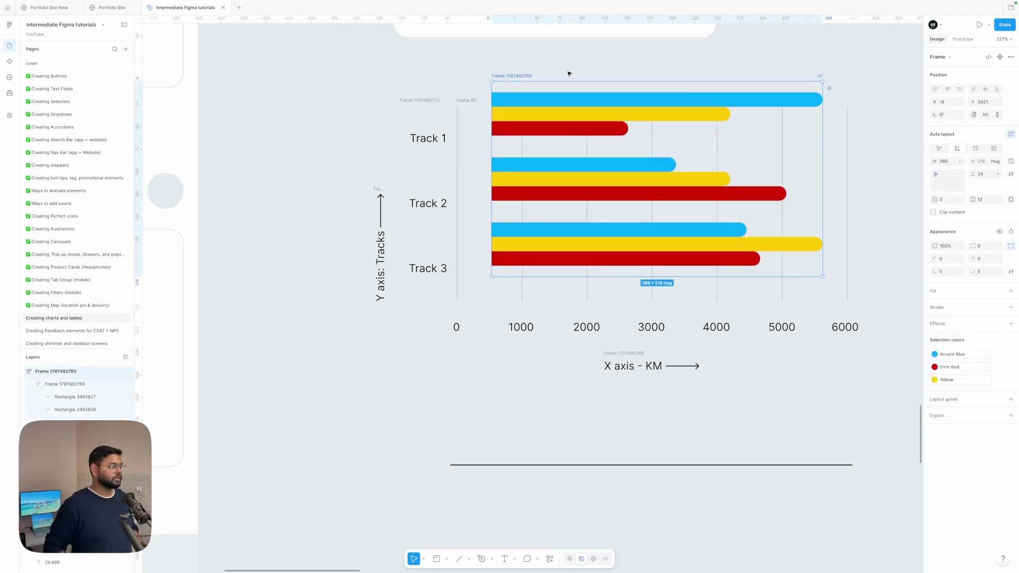
pyautogui.hotkey('ctrl', 'z')
pyautogui.moveTo(478, 101); pyautogui.dragTo(506, 84)
# - Wrap the seven axis values in a horizontal auto layout frame
pyautogui.moveTo(868, 313); pyautogui.dragTo(441, 348)
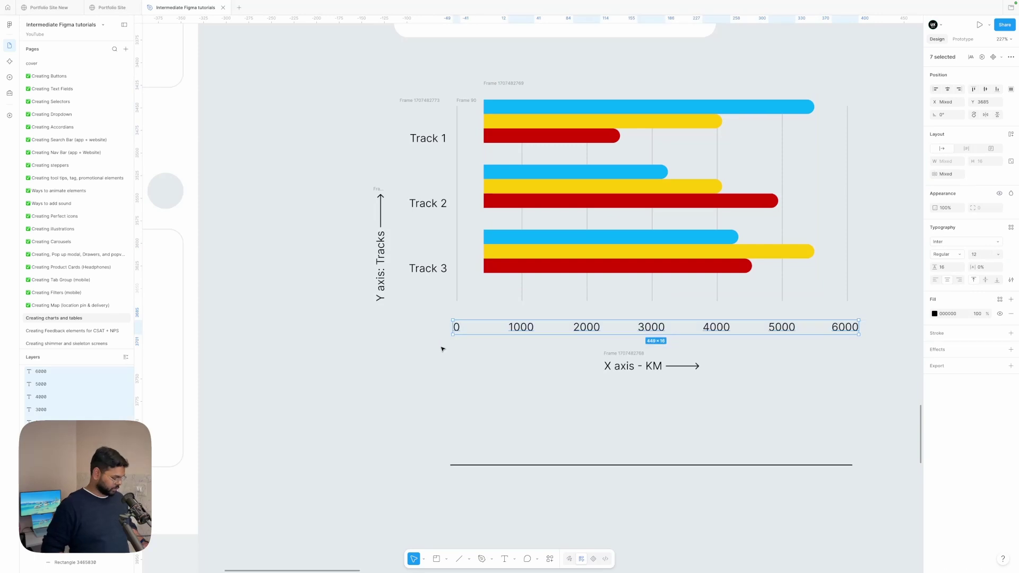
pyautogui.hotkey('shift', 'a')
pyautogui.click(505, 329)
# - Set the width of the axis values 1000 to 6000 to fill their frame
pyautogui.click(574, 330)
pyautogui.keyDown('shift'); pyautogui.click(640, 329); pyautogui.keyUp('shift')
pyautogui.keyDown('shift'); pyautogui.click(504, 329); pyautogui.keyUp('shift')
pyautogui.keyDown('shift'); pyautogui.click(709, 328); pyautogui.keyUp('shift')
pyautogui.keyDown('shift'); pyautogui.click(776, 327); pyautogui.keyUp('shift')
pyautogui.keyDown('shift'); pyautogui.click(844, 327); pyautogui.keyUp('shift')
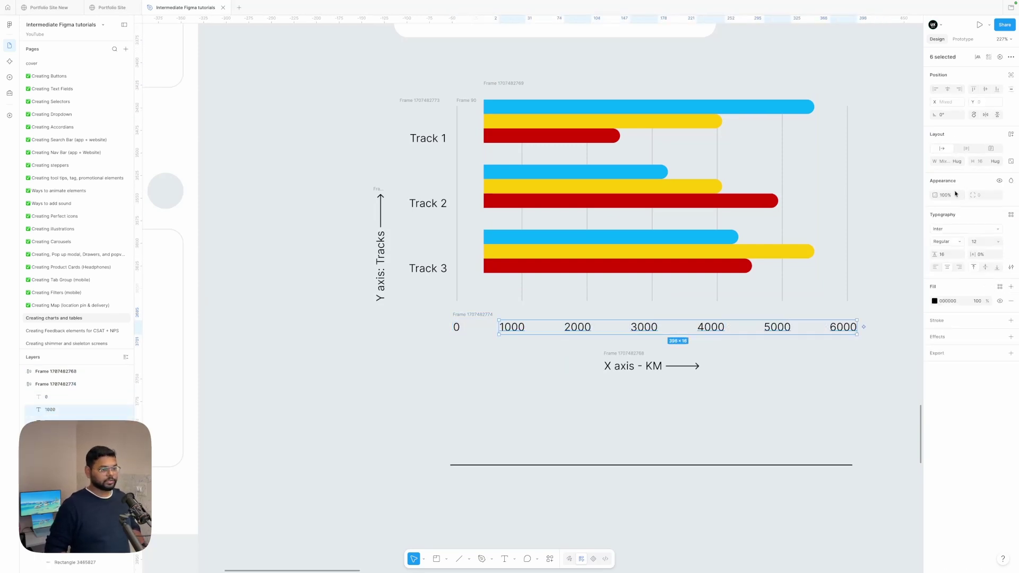
pyautogui.press('Return')
pyautogui.hotkey('ctrl', 'z')
pyautogui.click(958, 160)
pyautogui.click(934, 161)
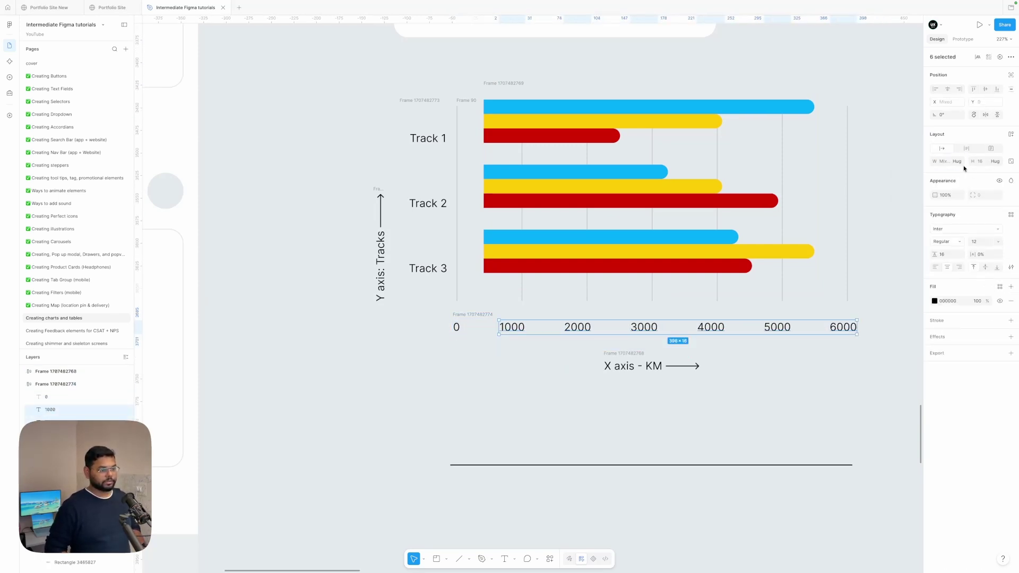
pyautogui.click(958, 161)
pyautogui.click(929, 171)
# - Set the gap of the axis value frame to 0
pyautogui.click(472, 315)
pyautogui.click(985, 176)
pyautogui.write('0')
pyautogui.press('Return')
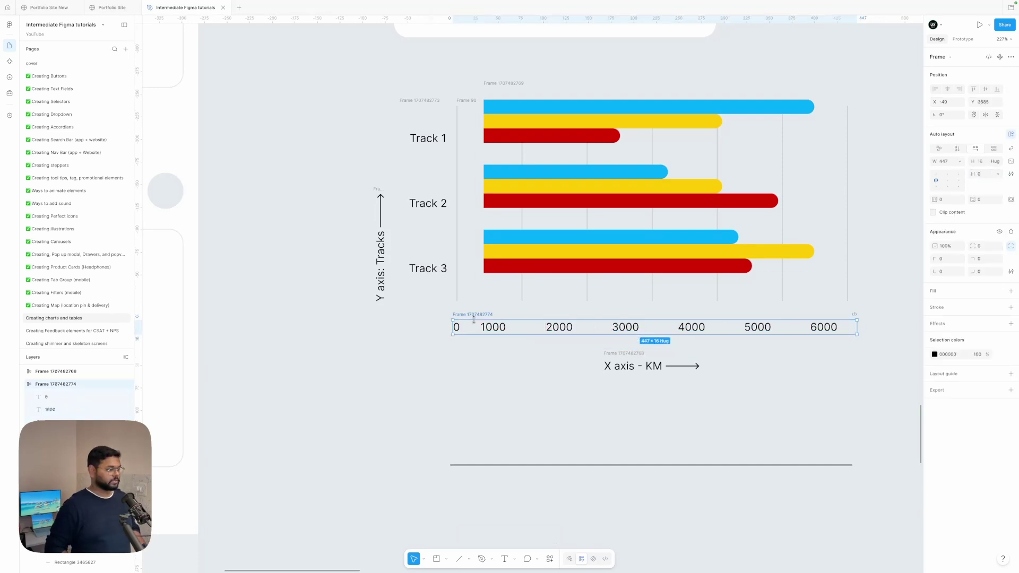
# - Set the 0 value's width to fill and move the axis value frame up directly under the gridlines
pyautogui.click(488, 327)
pyautogui.click(457, 328)
pyautogui.click(960, 161)
pyautogui.click(935, 171)
pyautogui.moveTo(472, 317); pyautogui.dragTo(446, 302)
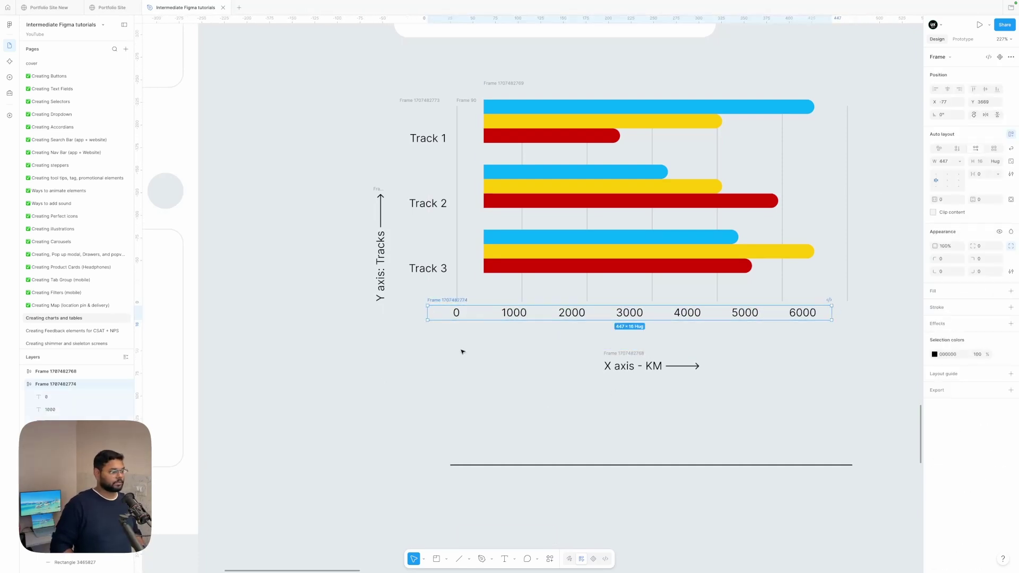
# - Give the axis value frame a black 1 px stroke on its top side only
pyautogui.click(1010, 307)
pyautogui.click(935, 322)
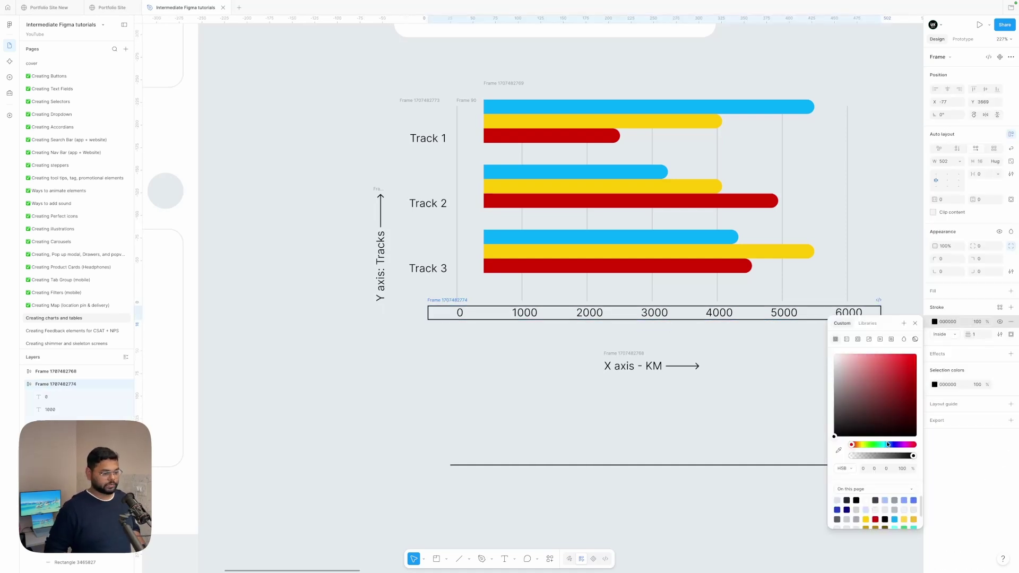
pyautogui.click(1010, 334)
pyautogui.click(985, 364)
pyautogui.click(780, 373)
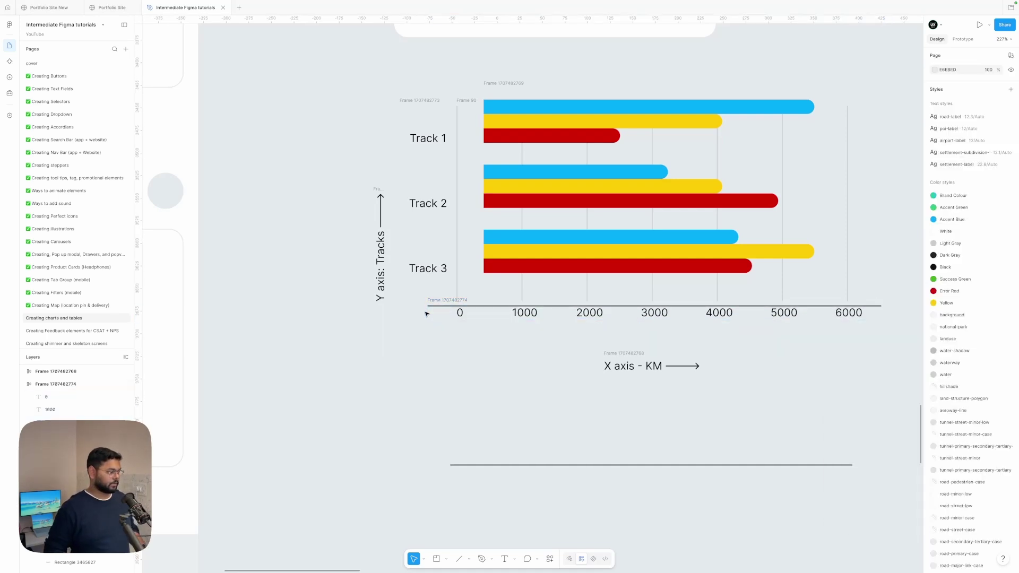
# - Extend the axis value frame's left edge to a width of 506, lining the values up with the gridlines
pyautogui.click(428, 314)
pyautogui.moveTo(428, 313); pyautogui.dragTo(423, 314)
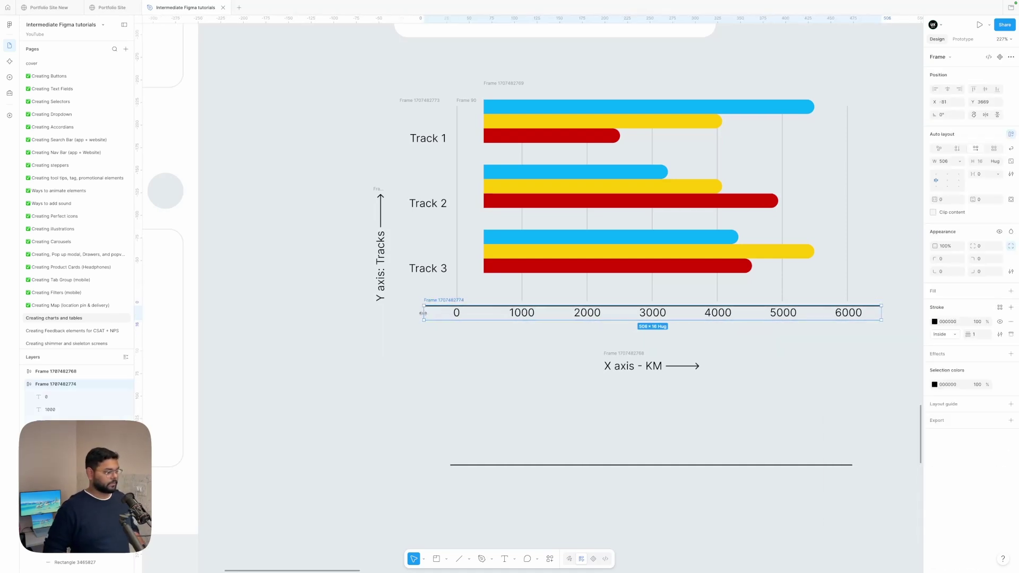
# - Stack the gridlines and the axis value frame in a vertical auto layout with a gap of 0
pyautogui.keyDown('shift'); pyautogui.click(427, 268); pyautogui.keyUp('shift')
pyautogui.hotkey('shift', 'a')
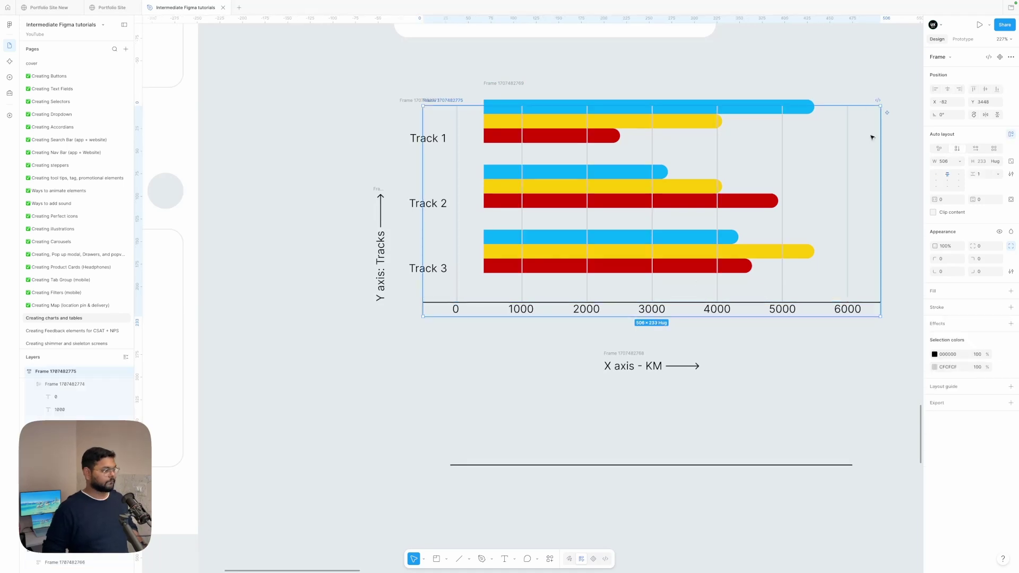
pyautogui.write('0')
# - Move the stacked gridline frame slightly up and across, and set its width to hug contents
pyautogui.click(651, 365)
pyautogui.moveTo(455, 100); pyautogui.dragTo(485, 209)
pyautogui.hotkey('ctrl', 'z')
pyautogui.moveTo(461, 100); pyautogui.dragTo(486, 94)
pyautogui.doubleClick(504, 304)
pyautogui.click(355, 180)
pyautogui.click(464, 96)
pyautogui.click(937, 180)
pyautogui.click(960, 162)
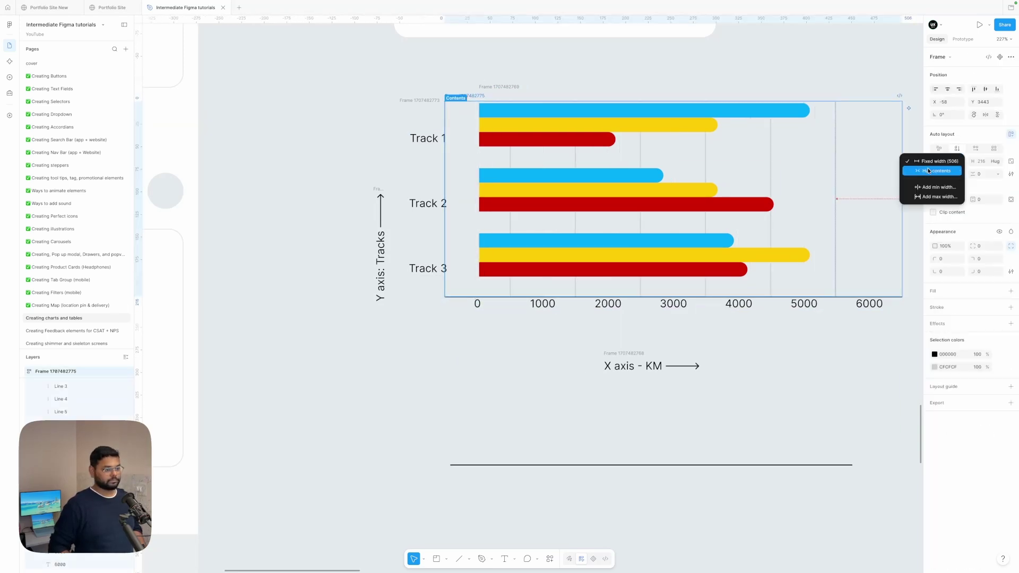
pyautogui.click(932, 172)
pyautogui.click(754, 345)
pyautogui.moveTo(539, 306); pyautogui.dragTo(507, 306)
pyautogui.click(487, 398)
pyautogui.hotkey('ctrl', 'z')
pyautogui.hotkey('ctrl', 'z')
pyautogui.hotkey('ctrl', 'z')
pyautogui.hotkey('ctrl', 'z')
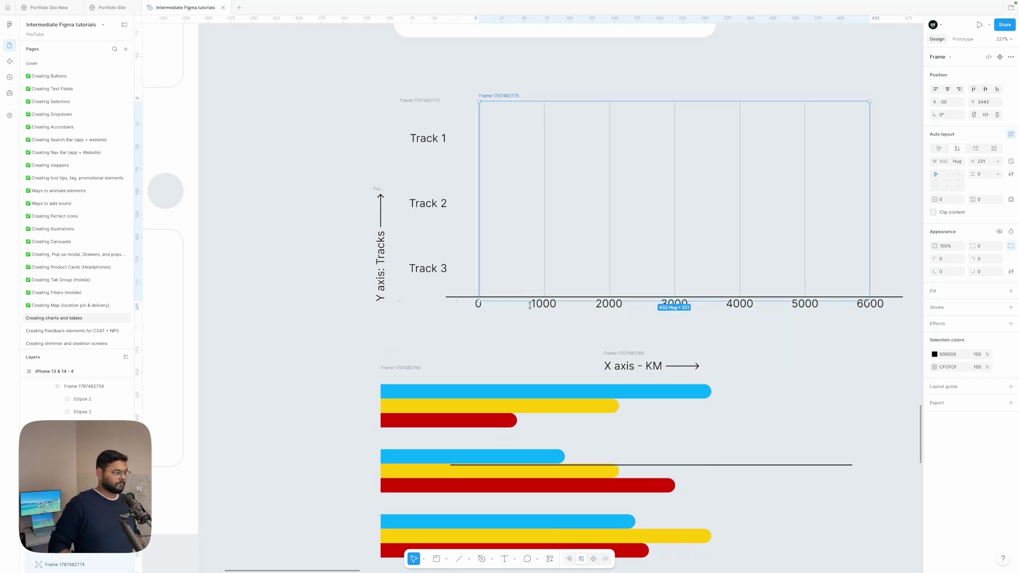
# - Put the axis value frame back into the auto layout flow so it starts at the first gridline
pyautogui.scroll(3, 500, 307)
pyautogui.doubleClick(500, 306)
pyautogui.hotkey('shift', 'Return')
pyautogui.doubleClick(465, 308)
pyautogui.press('Escape')
pyautogui.scroll(-5, 480, 307)
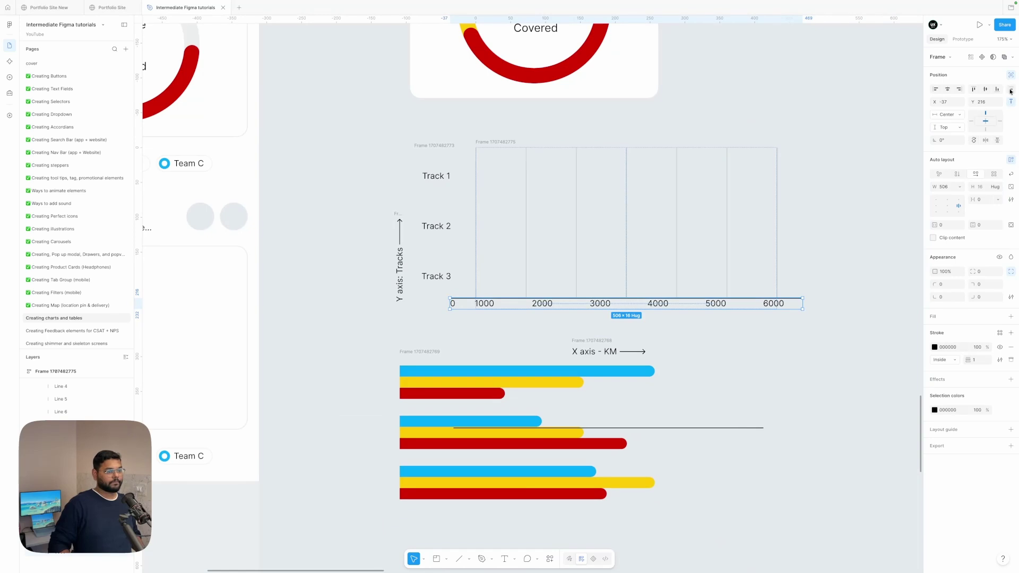
# - Resize the 0 label and shorten the axis value frame to about 465 wide so the values sit under their gridlines
pyautogui.click(491, 309)
pyautogui.scroll(4, 491, 307)
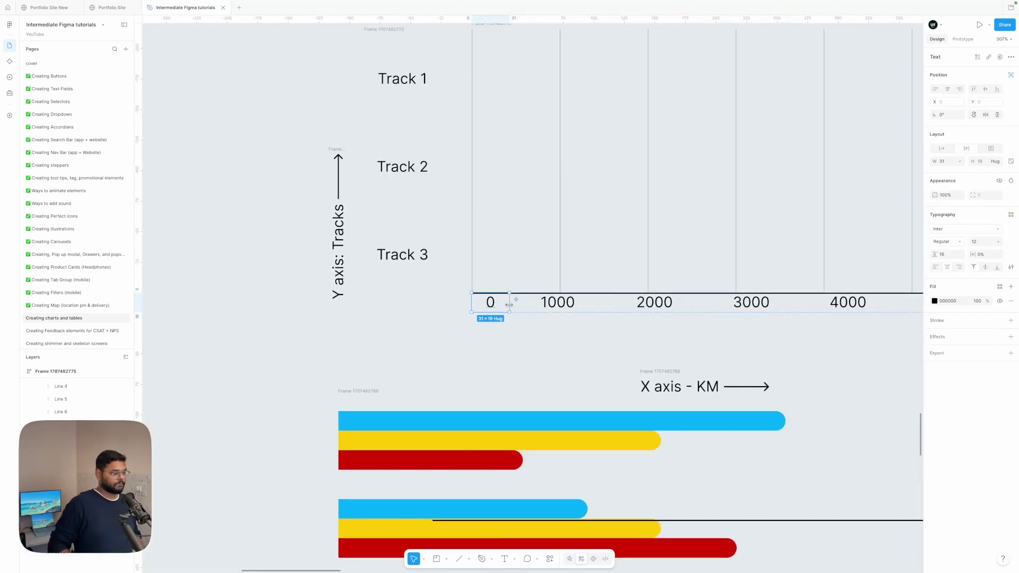
pyautogui.moveTo(507, 302); pyautogui.dragTo(510, 303)
pyautogui.scroll(-4, 510, 302)
pyautogui.click(526, 302)
pyautogui.click(721, 307)
pyautogui.moveTo(860, 303); pyautogui.dragTo(830, 302)
pyautogui.doubleClick(492, 303)
pyautogui.moveTo(511, 304); pyautogui.dragTo(515, 303)
pyautogui.click(846, 363)
# - Wrap the gridline and axis value stack in a plain frame 465 wide
pyautogui.scroll(1, 846, 364)
pyautogui.click(507, 163)
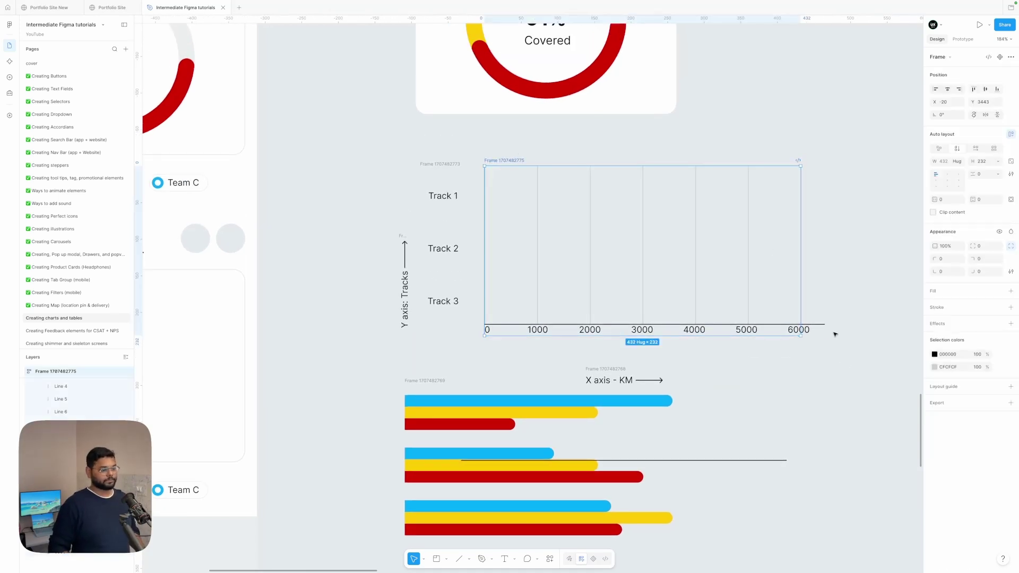
pyautogui.click(797, 260)
pyautogui.click(846, 205)
pyautogui.click(820, 254)
pyautogui.click(845, 250)
pyautogui.click(494, 162)
# - Cut the coloured bar frame from the canvas and wrap the gridline frame in another plain frame
pyautogui.moveTo(422, 381); pyautogui.dragTo(499, 350)
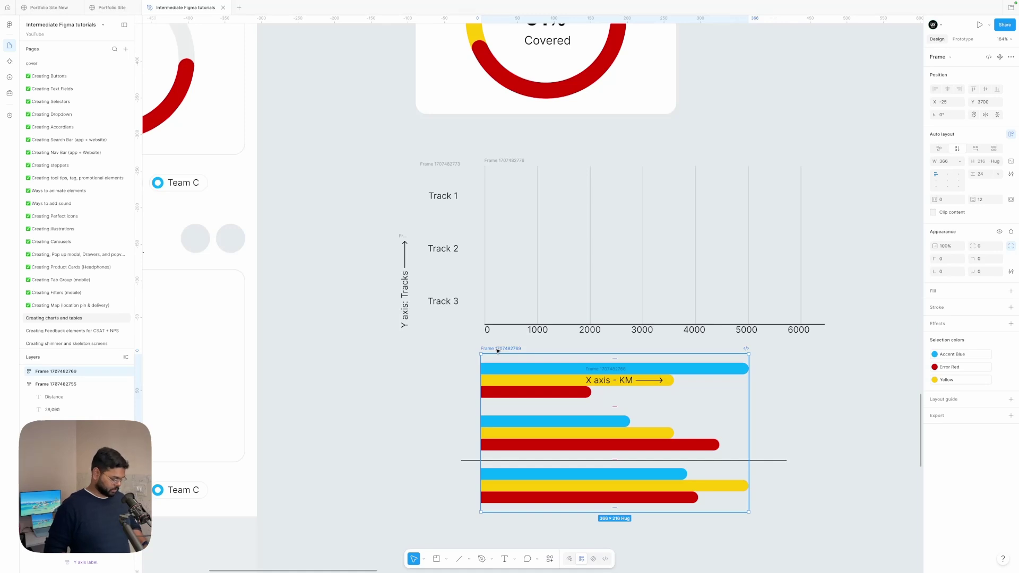
pyautogui.press('Delete')
pyautogui.click(503, 160)
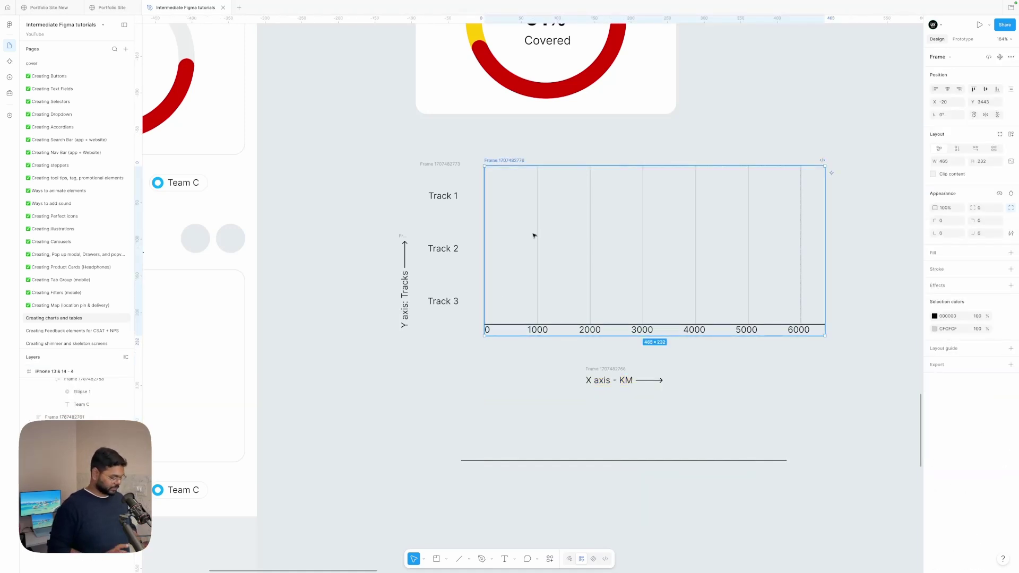
pyautogui.press('alt+super+g')
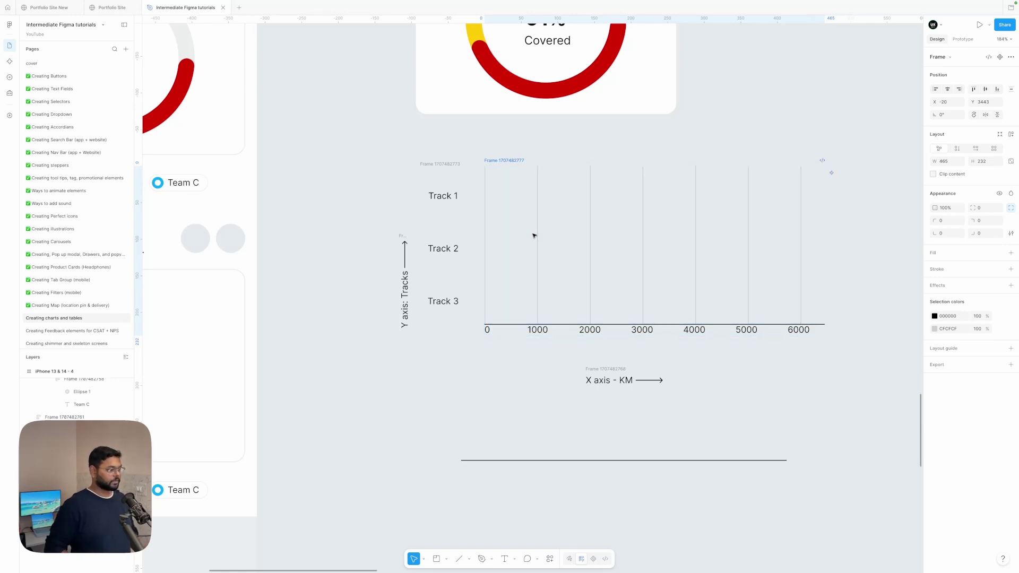
# - Give the new outer frame a white FFFFFF fill and widen it to 538
pyautogui.click(1011, 253)
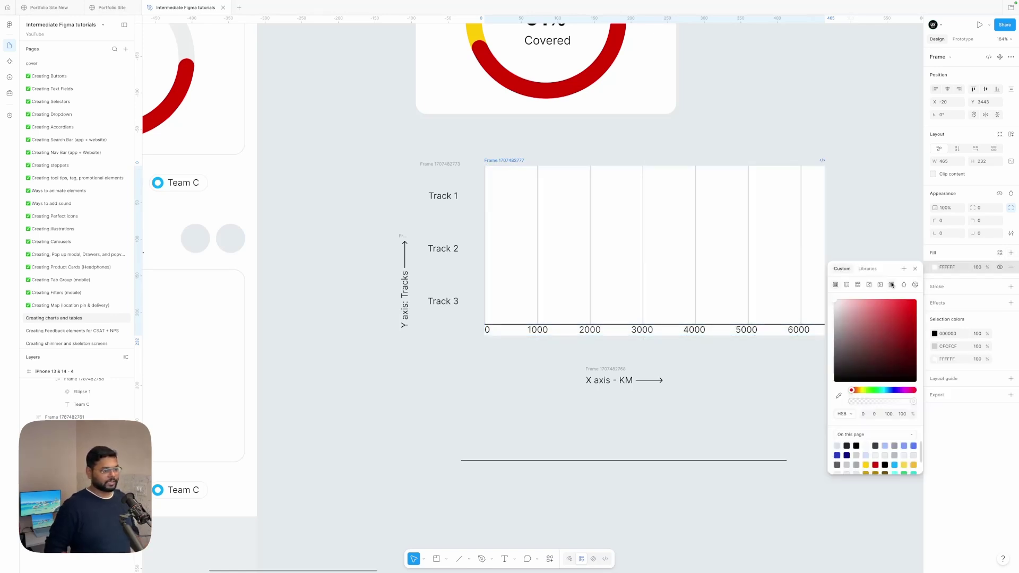
pyautogui.moveTo(826, 231); pyautogui.dragTo(880, 231)
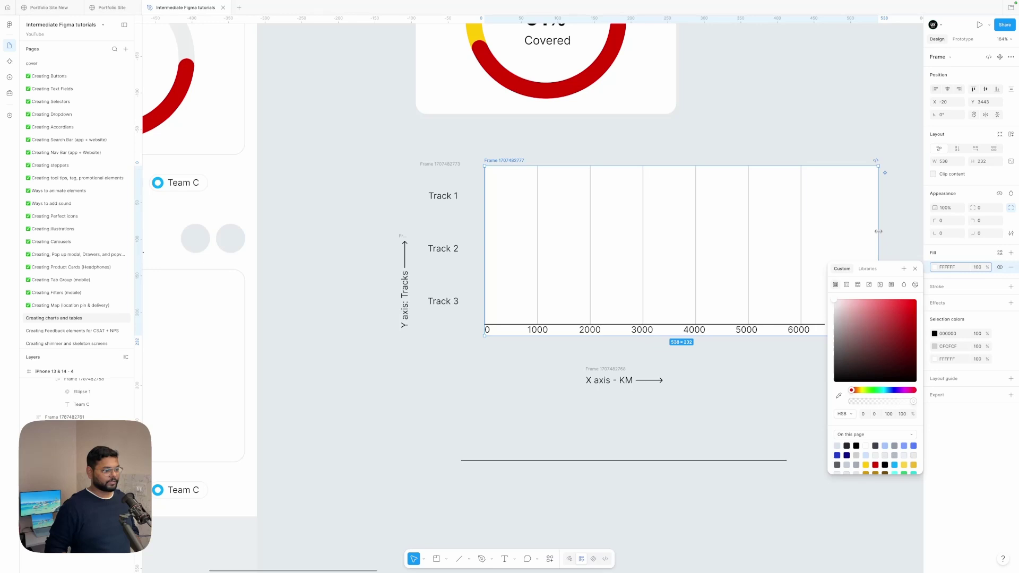
pyautogui.click(795, 234)
pyautogui.scroll(-1, 795, 233)
pyautogui.hscroll(1, 795, 234)
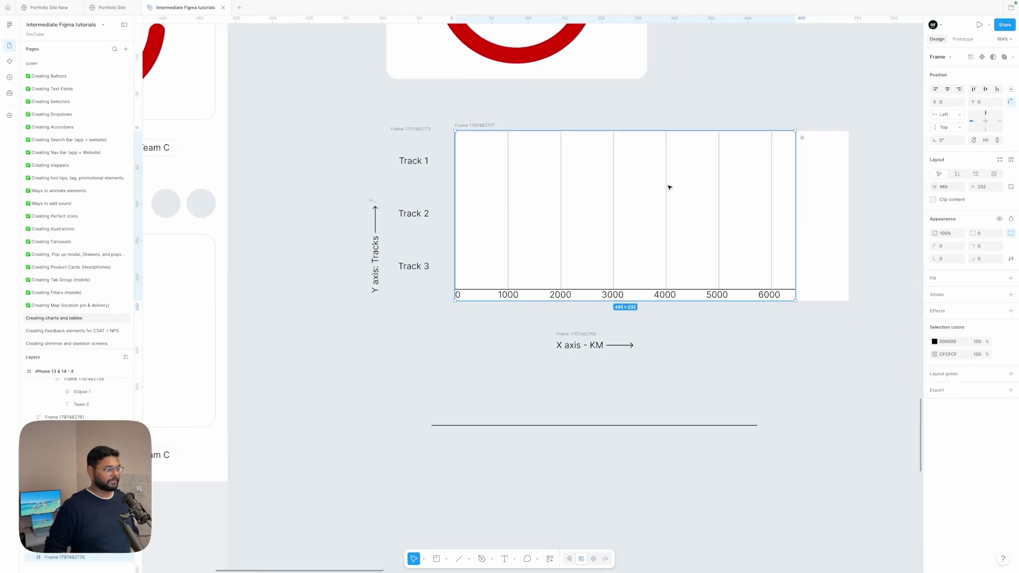
# - Paste the bar frame into the outer frame and place it over the gridlines at X 0, Y 0
pyautogui.click(480, 126)
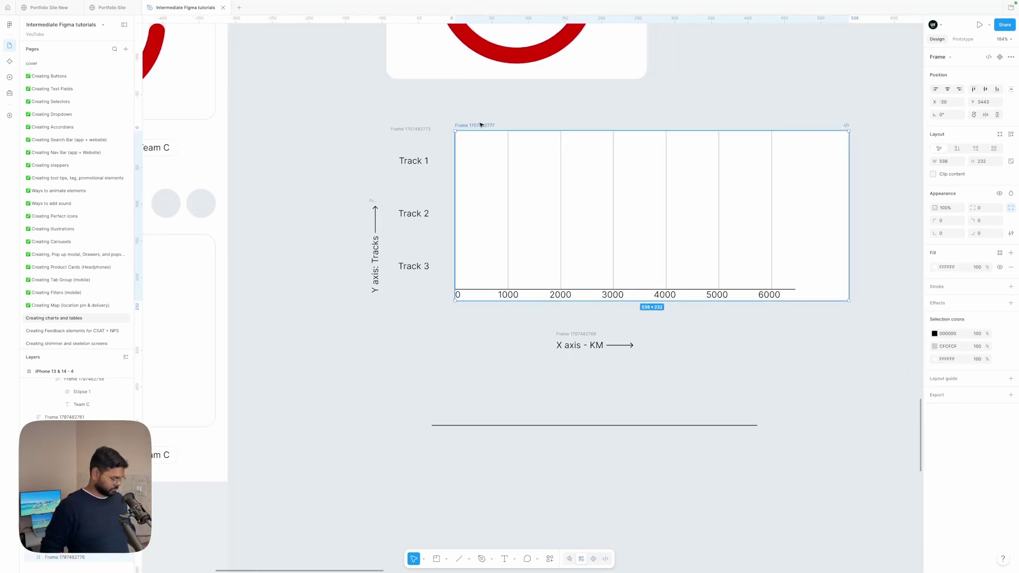
pyautogui.hotkey('ctrl', 'v')
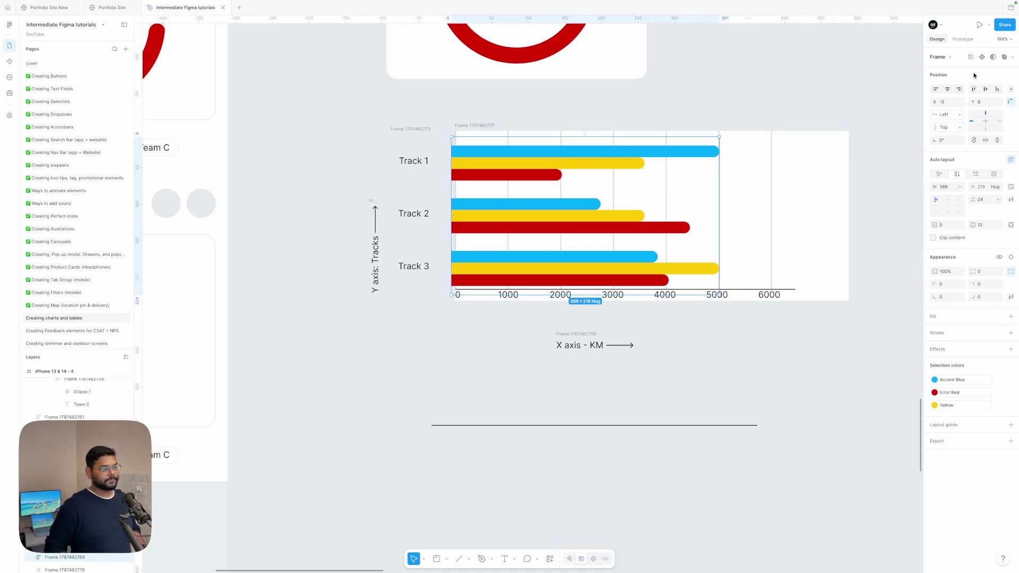
pyautogui.moveTo(500, 159)
pyautogui.mouseDown()
pyautogui.moveTo(518, 158)
pyautogui.moveTo(500, 150)
pyautogui.mouseUp()
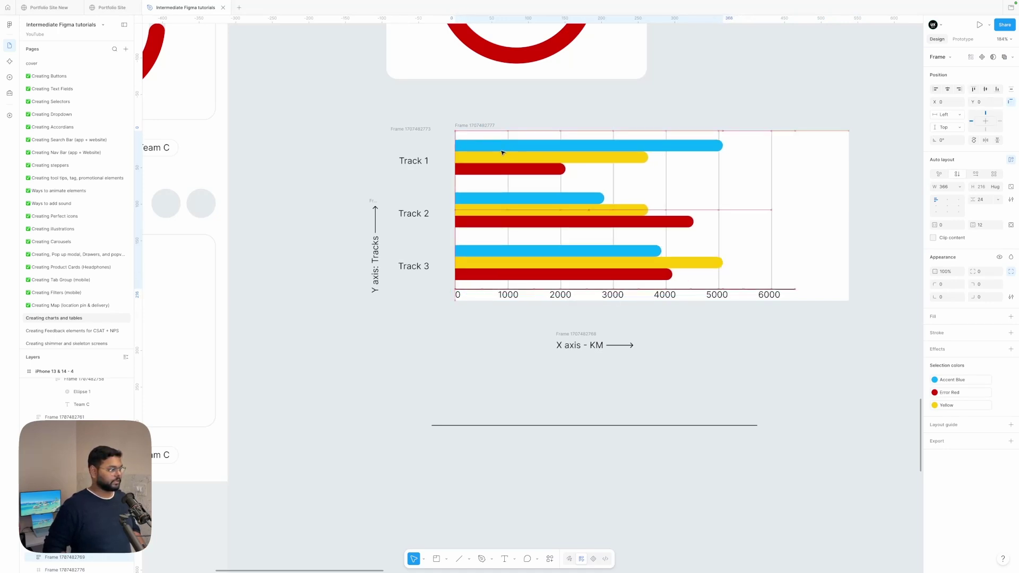
# - Narrow the outer chart frame to 465 wide with clipped content, and apply auto layout to it
pyautogui.click(467, 126)
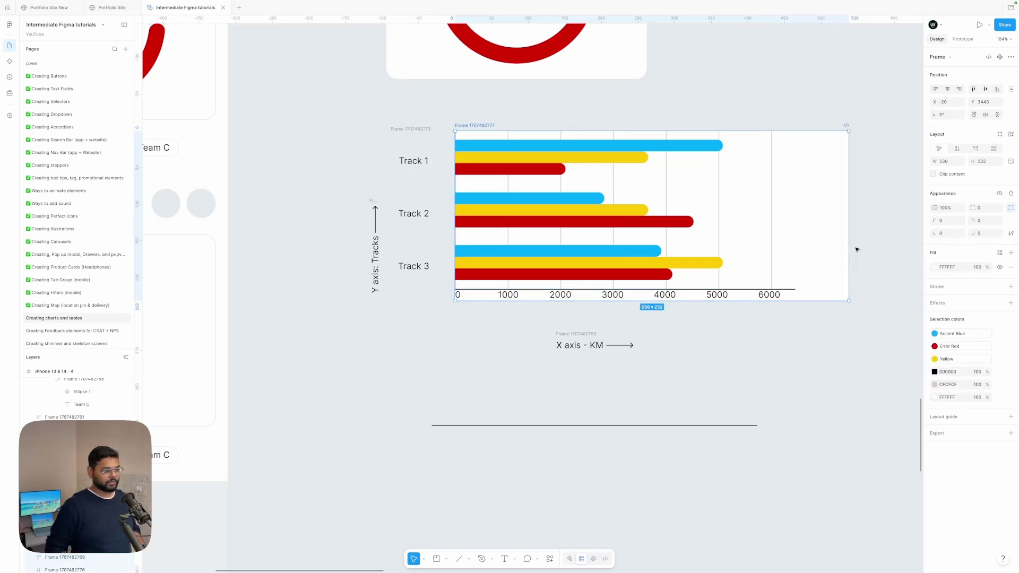
pyautogui.moveTo(849, 247); pyautogui.dragTo(794, 246)
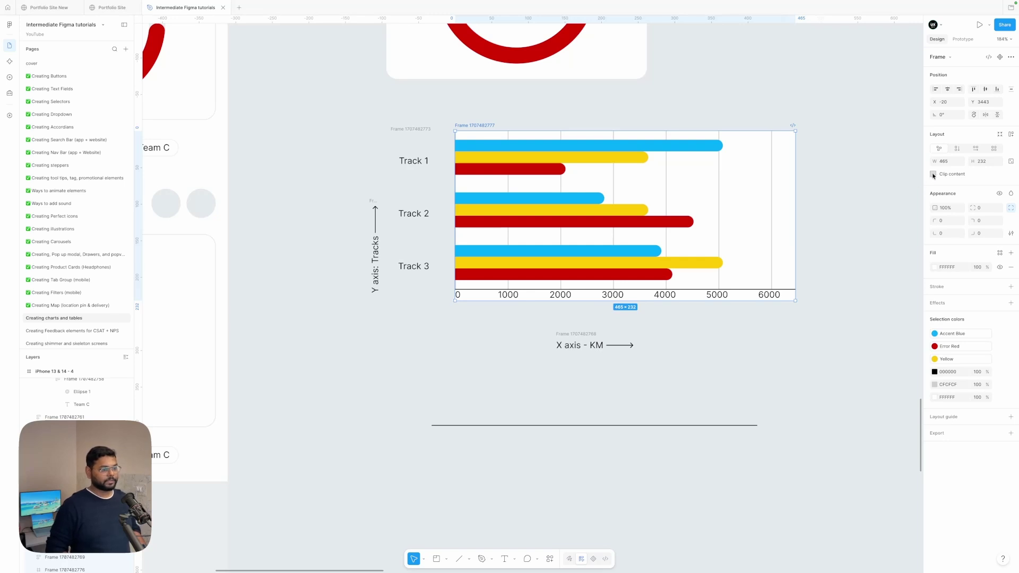
pyautogui.moveTo(794, 223)
pyautogui.mouseDown()
pyautogui.moveTo(578, 223)
pyautogui.moveTo(766, 221)
pyautogui.moveTo(735, 214)
pyautogui.moveTo(838, 205)
pyautogui.moveTo(795, 205)
pyautogui.mouseUp()
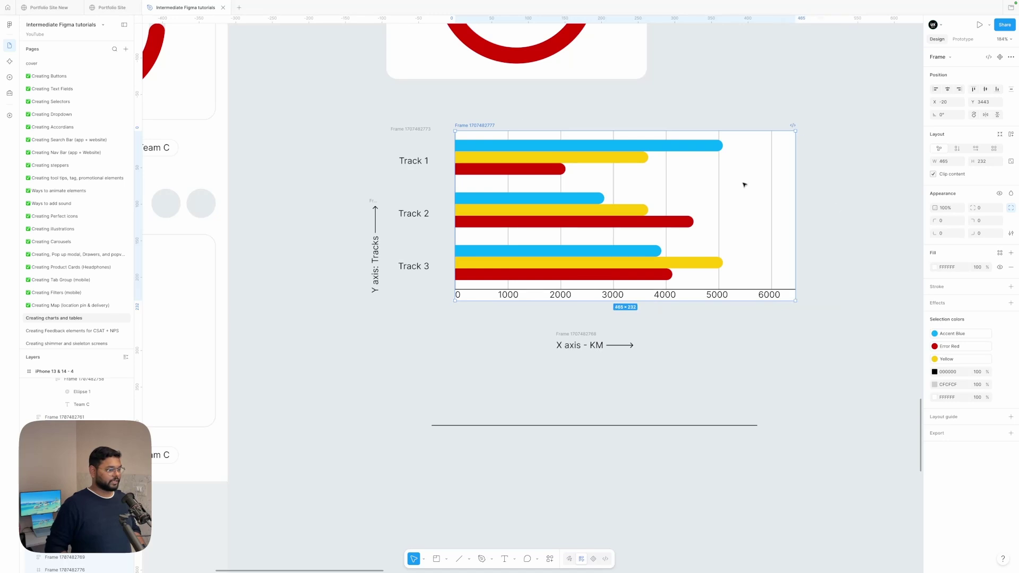
pyautogui.click(1009, 136)
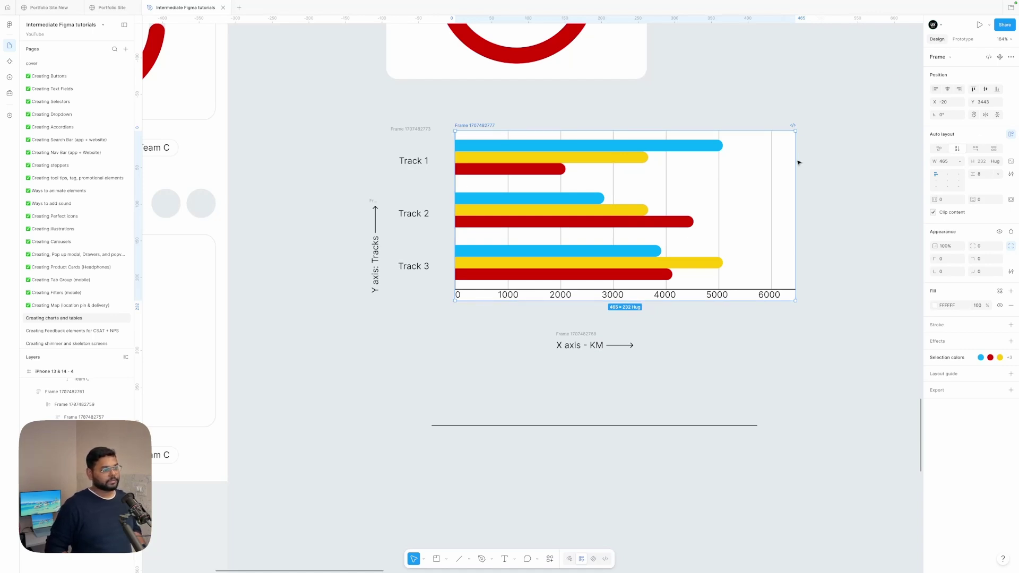
# - Set the chart frame's scroll overflow to Horizontal, keep it 465 wide and remove its white fill
pyautogui.moveTo(795, 165); pyautogui.dragTo(619, 172)
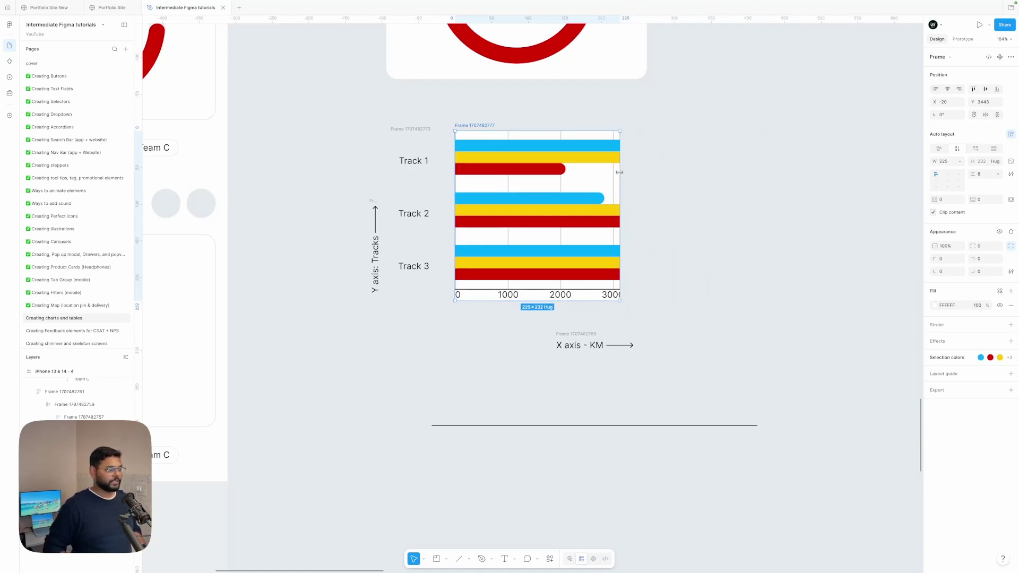
pyautogui.click(962, 40)
pyautogui.click(975, 126)
pyautogui.click(973, 136)
pyautogui.moveTo(618, 200); pyautogui.dragTo(795, 200)
pyautogui.press('Escape')
pyautogui.click(488, 128)
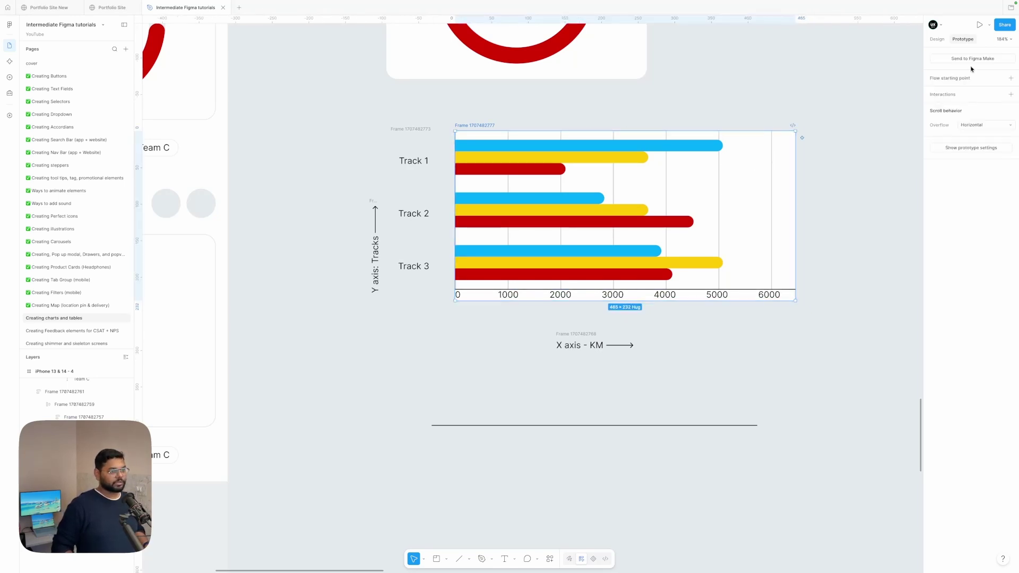
pyautogui.click(841, 307)
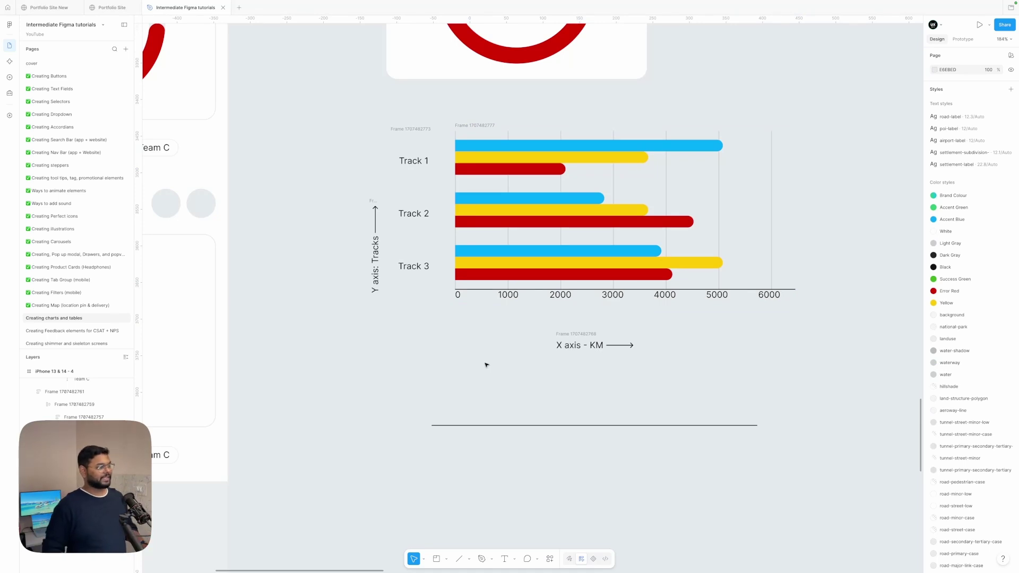
# - Move the track label frame toward the bars and set its rows' horizontal padding to 0
pyautogui.click(417, 131)
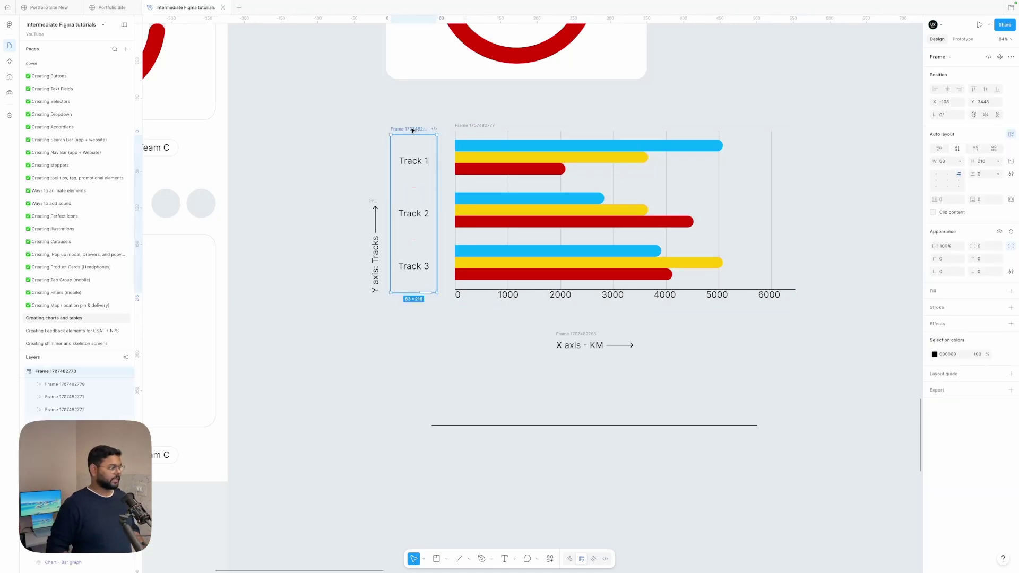
pyautogui.moveTo(412, 130); pyautogui.dragTo(430, 130)
pyautogui.press('Return')
pyautogui.write('0')
pyautogui.press('Return')
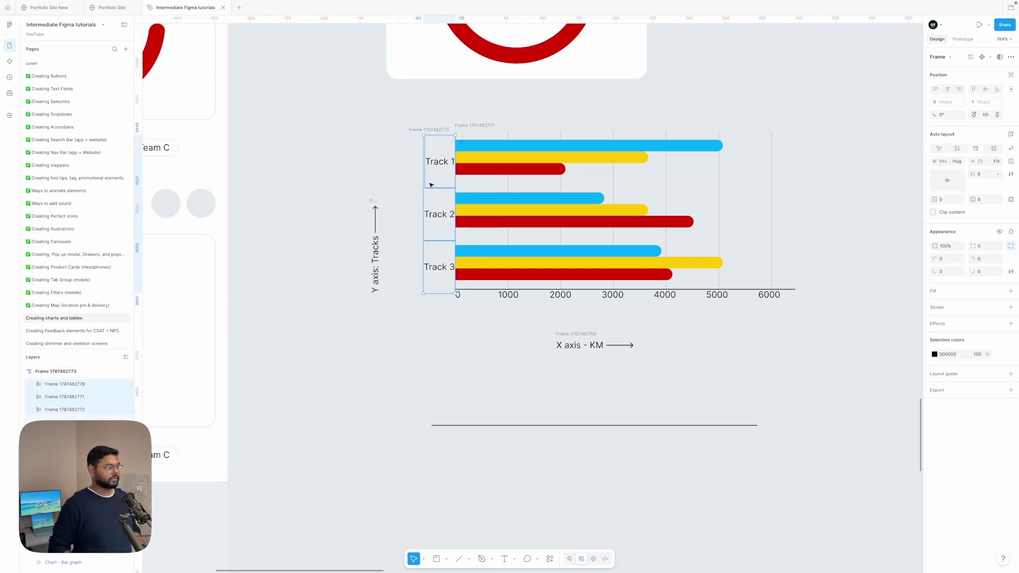
# - Set the track label frame's width to hug contents and move it against the chart's edge
pyautogui.hotkey('shift', 'Return')
pyautogui.click(936, 181)
pyautogui.click(958, 161)
pyautogui.click(943, 171)
pyautogui.moveTo(418, 130); pyautogui.dragTo(435, 127)
# - Place the Y axis label beside the track labels and combine both in a horizontal auto layout with a reduced gap
pyautogui.click(398, 253)
pyautogui.moveTo(377, 228); pyautogui.dragTo(407, 187)
pyautogui.keyDown('shift'); pyautogui.click(436, 142); pyautogui.keyUp('shift')
pyautogui.hotkey('shift', 'a')
pyautogui.moveTo(973, 174); pyautogui.dragTo(966, 174)
# - Give the Y axis and track label group a black stroke on its right side only and place it flush with the chart
pyautogui.click(1011, 308)
pyautogui.click(935, 322)
pyautogui.click(1011, 334)
pyautogui.click(992, 393)
pyautogui.moveTo(429, 126); pyautogui.dragTo(435, 128)
pyautogui.click(442, 332)
pyautogui.click(415, 128)
# - Move the X axis label under the axis values and stack it with the chart frame in a vertical auto layout with a gap of 4
pyautogui.moveTo(573, 336); pyautogui.dragTo(593, 318)
pyautogui.click(473, 126)
pyautogui.keyDown('shift'); pyautogui.click(591, 306); pyautogui.keyUp('shift')
pyautogui.hotkey('shift', 'a')
pyautogui.click(613, 324)
pyautogui.doubleClick(614, 318)
pyautogui.hotkey('shift', 'Return')
pyautogui.click(981, 174)
pyautogui.write('4')
pyautogui.press('Return')
# - Set the font size of the X axis and Y axis label texts to 10
pyautogui.keyDown('super'); pyautogui.click(611, 310); pyautogui.keyUp('super')
pyautogui.keyDown('shift'); pyautogui.keyDown('super'); pyautogui.click(411, 232); pyautogui.keyUp('super'); pyautogui.keyUp('shift')
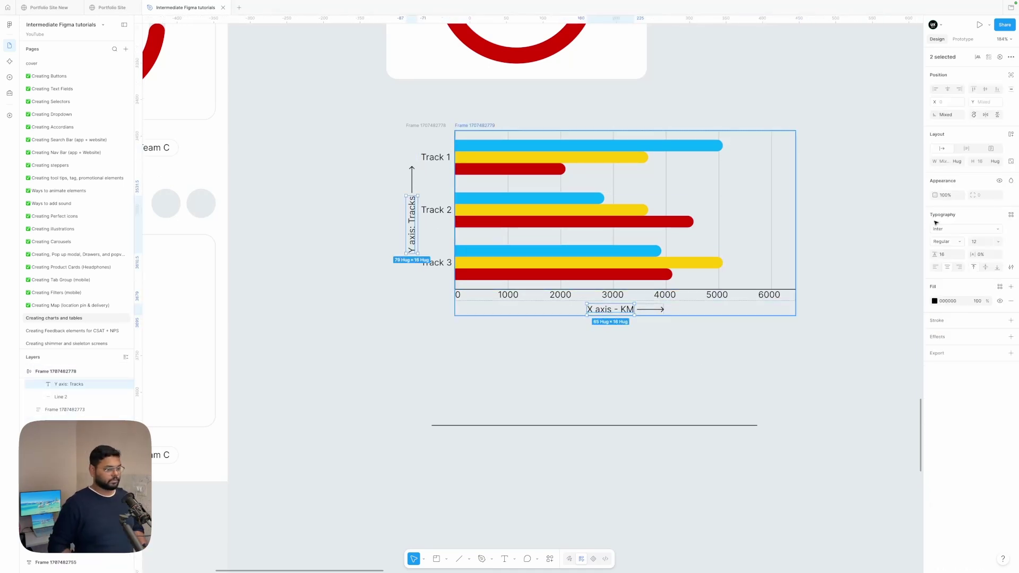
pyautogui.write('10')
pyautogui.press('Return')
pyautogui.click(910, 305)
pyautogui.scroll(-5, 641, 354)
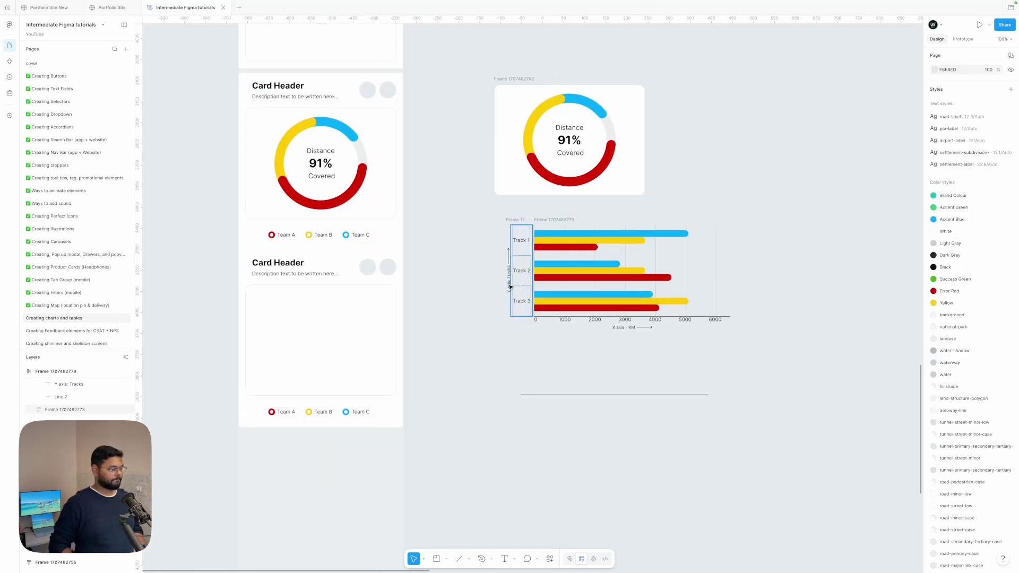
# - Align the Y axis label to the bottom of its group and the X axis label to the left of the chart
pyautogui.click(511, 287)
pyautogui.click(936, 187)
pyautogui.click(559, 220)
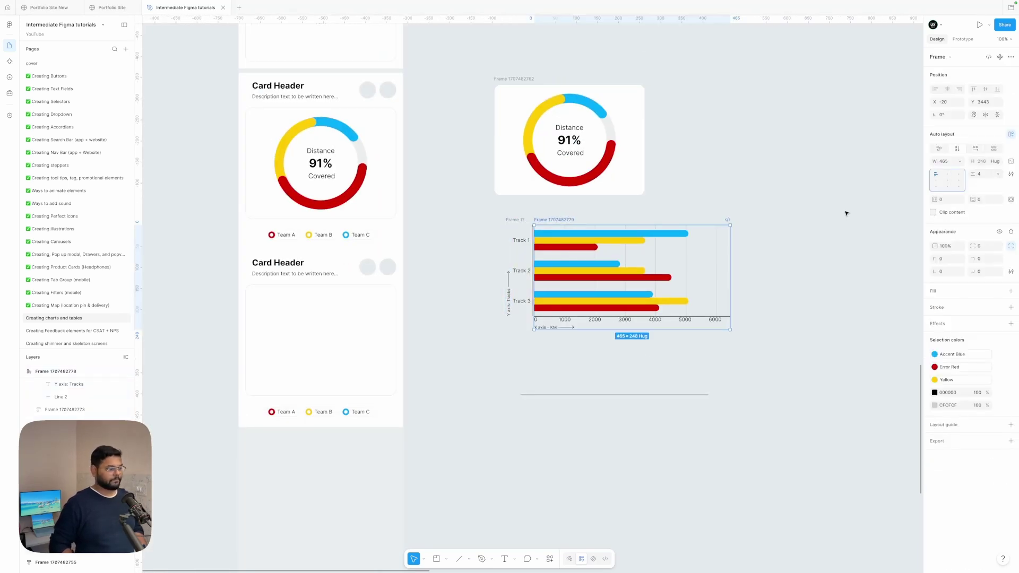
# - Delete the leftover horizontal line below the chart
pyautogui.scroll(-1, 595, 364)
pyautogui.moveTo(562, 402); pyautogui.dragTo(596, 364)
pyautogui.press('BackSpace')
# - Combine the Y axis label group and the chart stack in one auto layout frame
pyautogui.moveTo(491, 191); pyautogui.dragTo(825, 393)
pyautogui.hotkey('shift', 'a')
pyautogui.click(821, 394)
pyautogui.scroll(5, 627, 372)
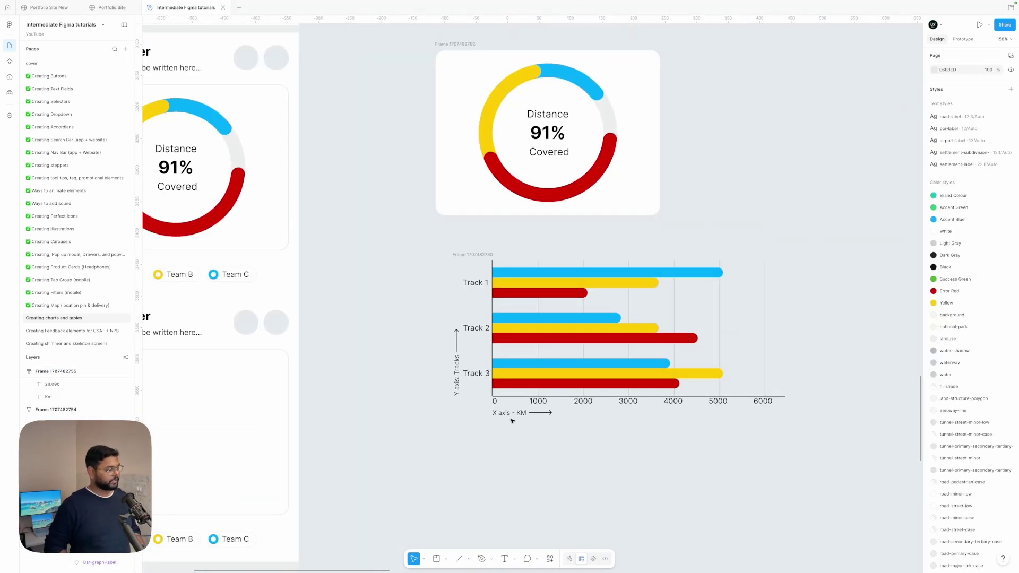
pyautogui.click(509, 417)
pyautogui.click(443, 450)
# - Copy the properties of the lower card's empty placeholder and paste them onto the combined bar chart frame
pyautogui.hscroll(-2, 443, 450)
pyautogui.scroll(-4, 520, 252)
pyautogui.moveTo(531, 238); pyautogui.dragTo(512, 259)
pyautogui.keyDown('super'); pyautogui.click(379, 335); pyautogui.keyUp('super')
pyautogui.press('super+alt+c')
pyautogui.doubleClick(517, 258)
pyautogui.press('super+alt+v')
pyautogui.click(322, 364)
pyautogui.press('BackSpace')
pyautogui.click(772, 210)
pyautogui.press('super+z')
pyautogui.press('super+z')
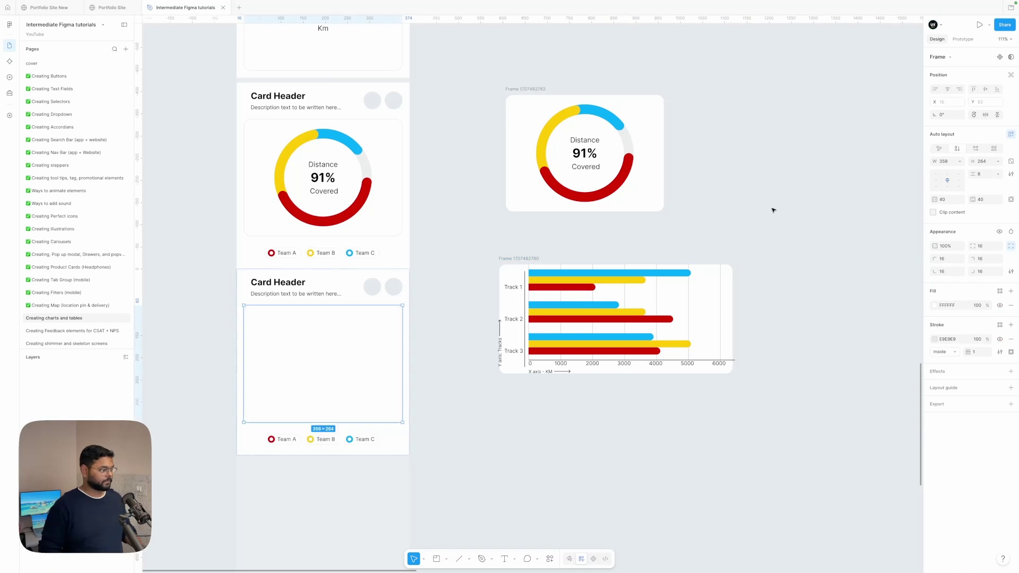
pyautogui.press('super+shift+z')
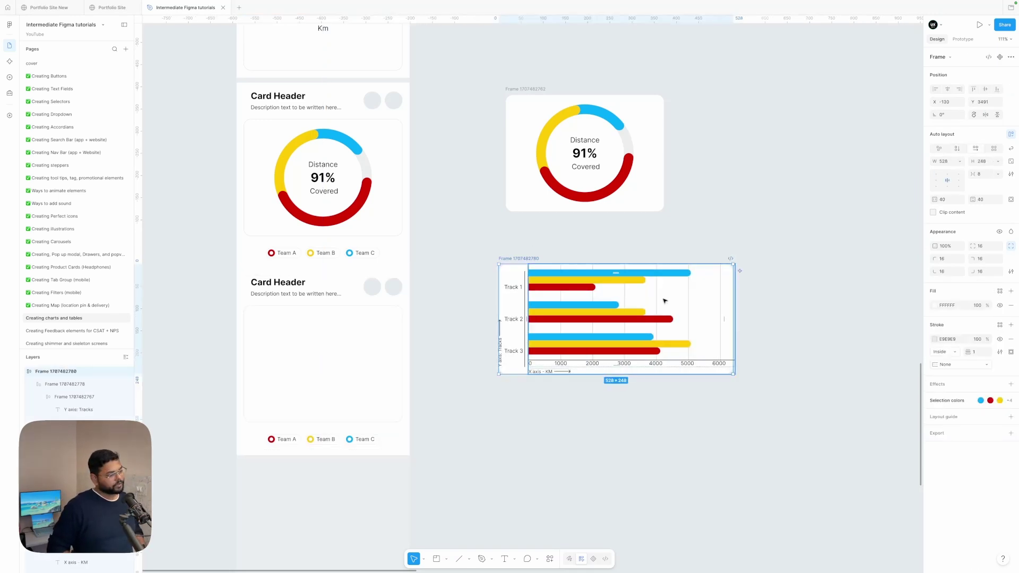
pyautogui.press('super+shift+z')
# - Move the bar chart frame, with padding of 8, into the lower card and delete the empty placeholder
pyautogui.moveTo(515, 260); pyautogui.dragTo(360, 360)
pyautogui.click(321, 450)
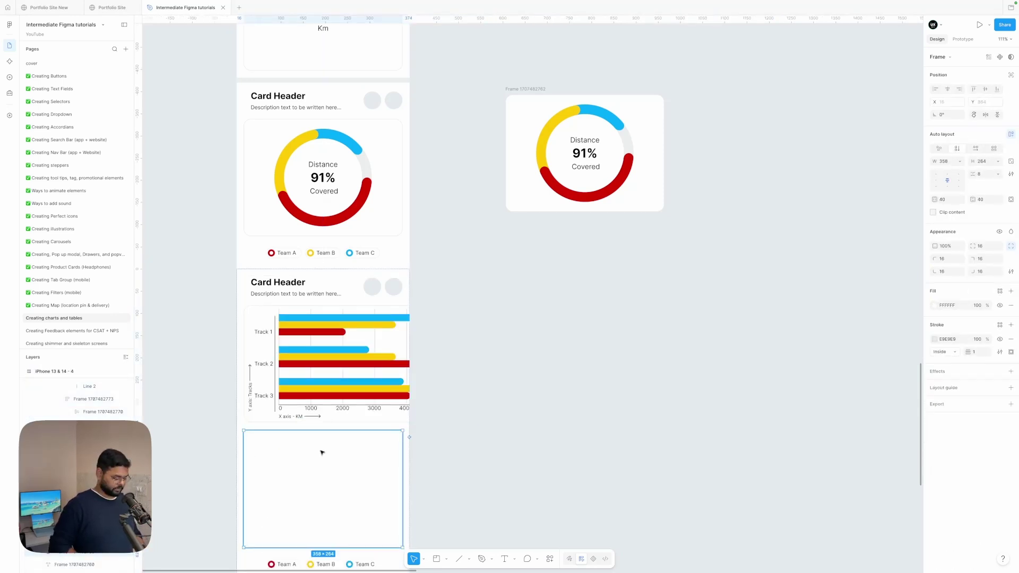
pyautogui.press('Delete')
# - Set the bar chart frame's width to fill the lower card's container
pyautogui.click(318, 371)
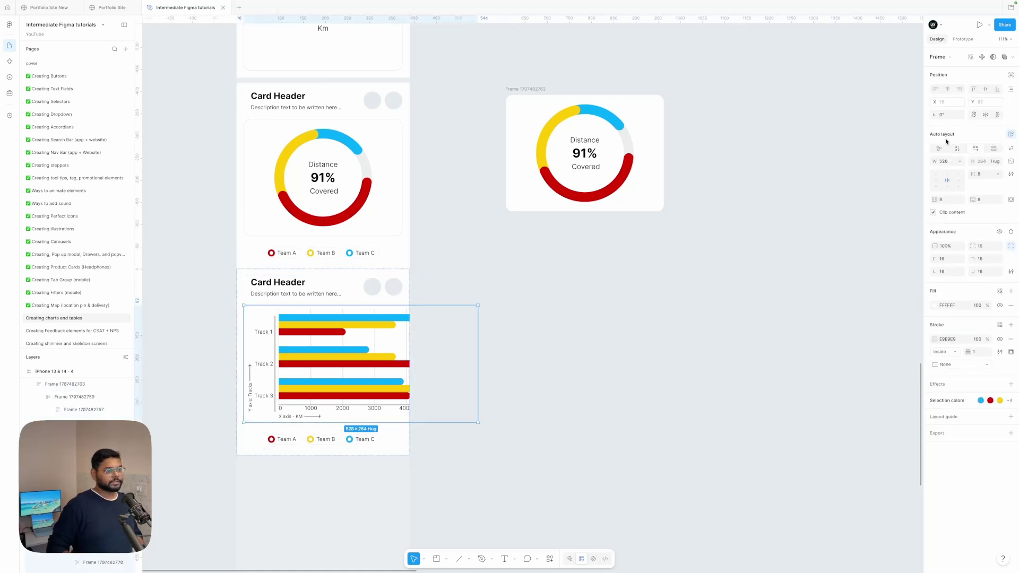
pyautogui.click(961, 164)
pyautogui.click(930, 182)
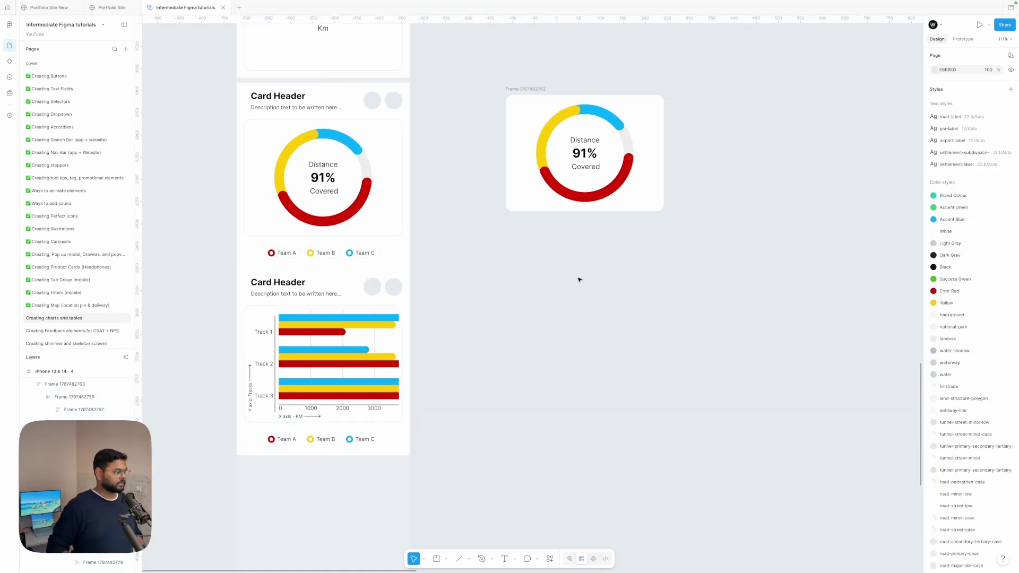
pyautogui.click(579, 280)
pyautogui.hscroll(-3, 579, 279)
pyautogui.scroll(-3, 431, 346)
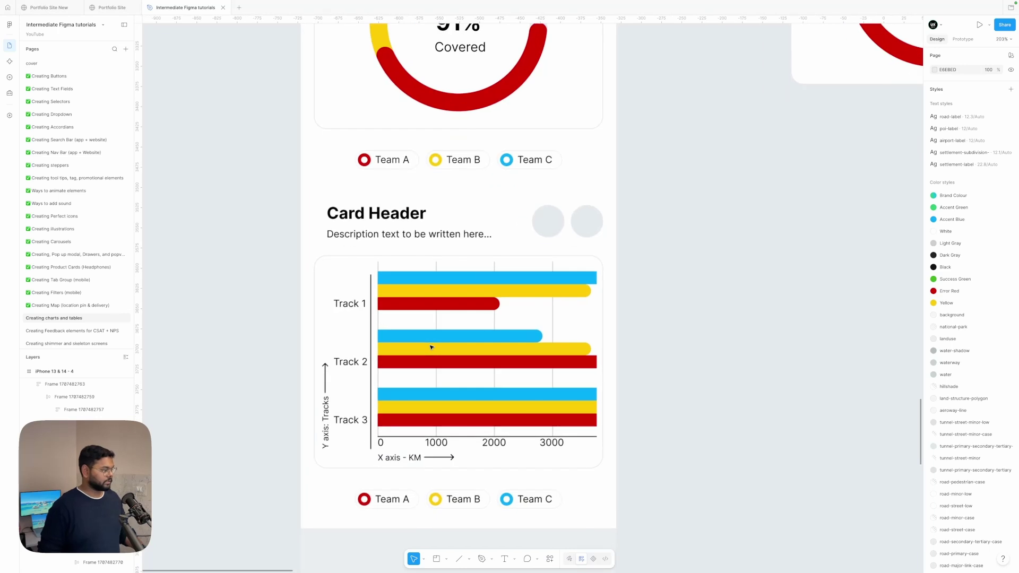
pyautogui.scroll(-2, 702, 309)
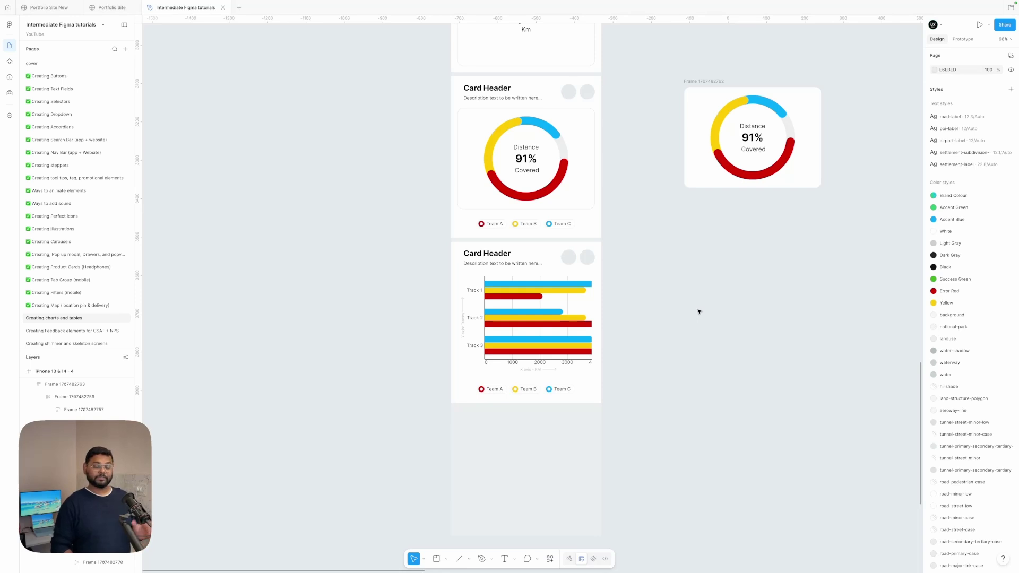
# - Duplicate the horizontal bar chart frame from the lower card onto the empty canvas beside it
pyautogui.hscroll(1, 699, 312)
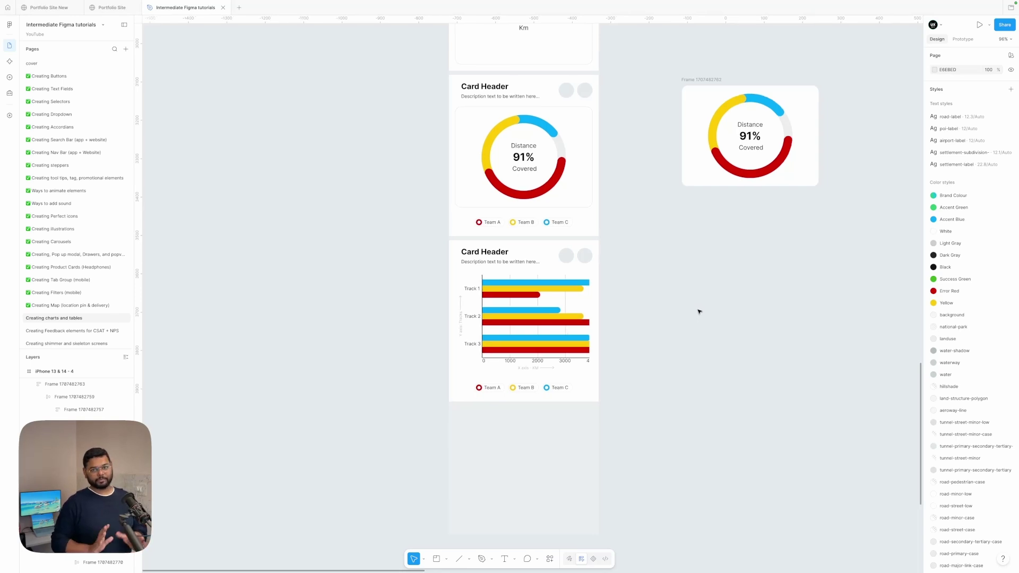
pyautogui.scroll(-3, 699, 312)
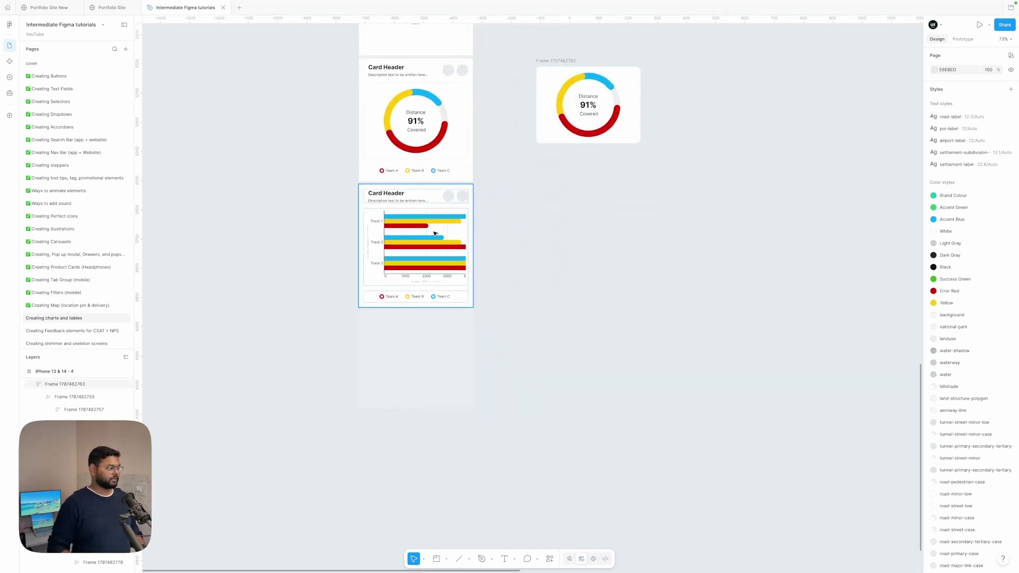
pyautogui.moveTo(427, 240); pyautogui.dragTo(637, 239)
pyautogui.hotkey('ctrl', 'z')
pyautogui.scroll(3, 637, 240)
pyautogui.doubleClick(361, 236)
pyautogui.moveTo(361, 235); pyautogui.dragTo(610, 235)
pyautogui.scroll(3, 610, 236)
pyautogui.click(715, 258)
pyautogui.click(598, 255)
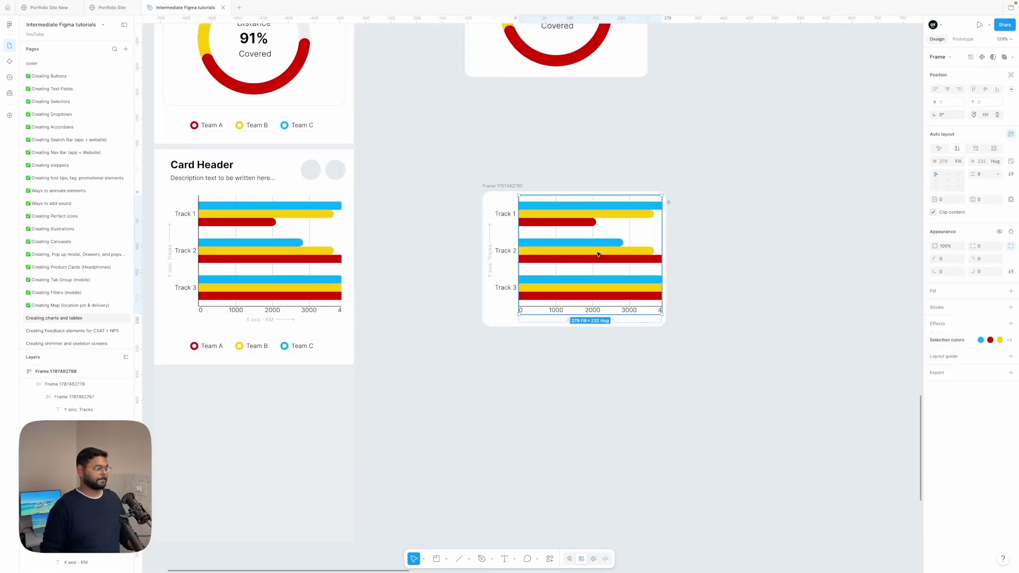
pyautogui.moveTo(710, 310); pyautogui.dragTo(648, 196)
pyautogui.hotkey('ctrl', 'z')
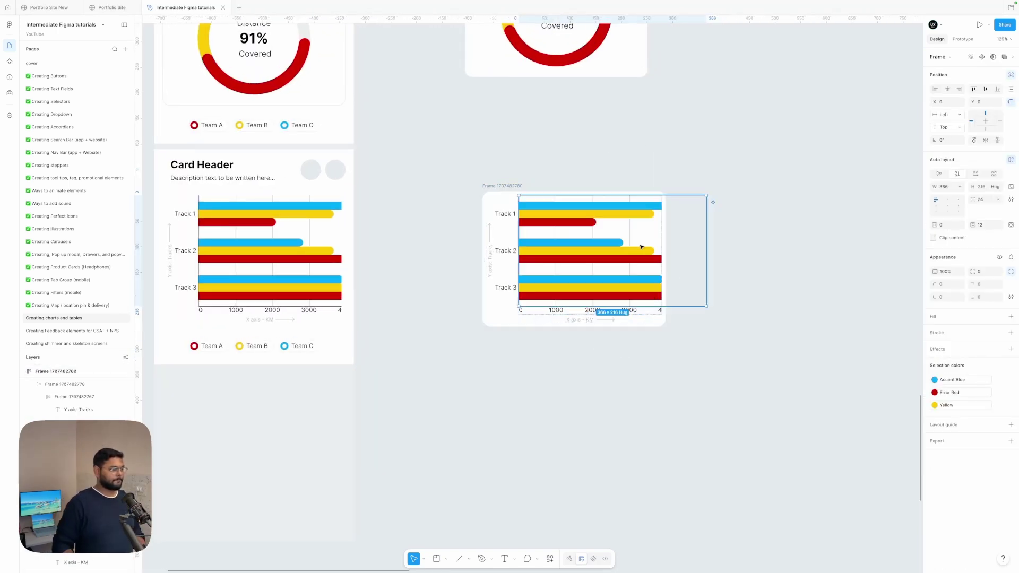
pyautogui.hotkey('shift', 'Return')
pyautogui.moveTo(533, 232); pyautogui.dragTo(780, 357)
pyautogui.hotkey('ctrl', 'z')
# - Copy the inner plot frame with its bars, gridlines and axis numbers out beside the duplicated chart
pyautogui.hscroll(2, 734, 285)
pyautogui.doubleClick(735, 284)
pyautogui.moveTo(532, 244); pyautogui.dragTo(867, 270)
# - Rotate the bars frame in the copied plot by 90° and move it to the start of the horizontal axis
pyautogui.click(667, 221)
pyautogui.hscroll(2, 666, 222)
pyautogui.click(735, 320)
pyautogui.moveTo(763, 341); pyautogui.dragTo(675, 191)
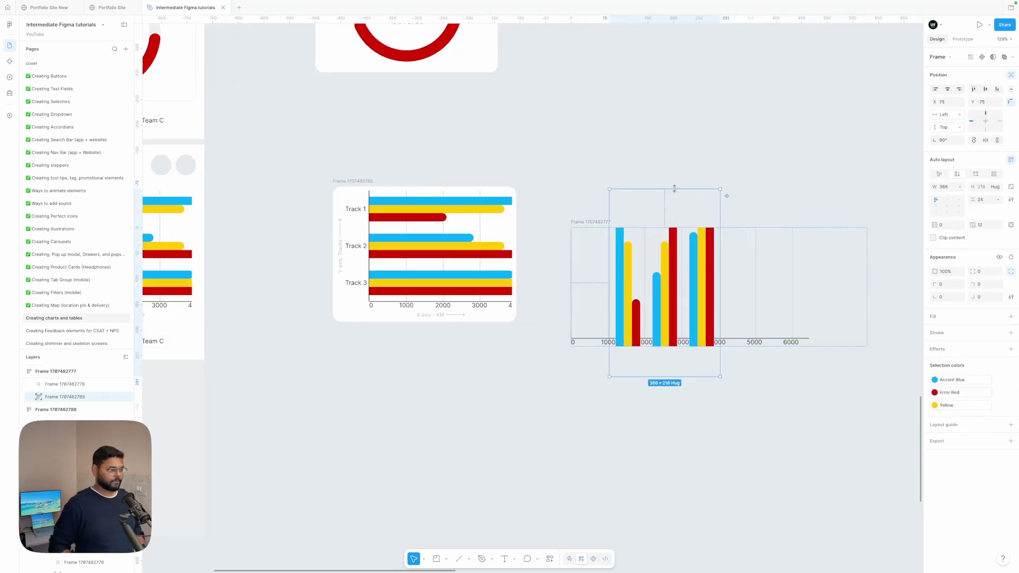
pyautogui.moveTo(621, 308); pyautogui.dragTo(582, 272)
pyautogui.press('Escape')
# - Rotate the gridlines frame by 90° and stretch the gridlines across the full length of the horizontal axis
pyautogui.doubleClick(721, 282)
pyautogui.doubleClick(721, 282)
pyautogui.moveTo(802, 338); pyautogui.dragTo(617, 325)
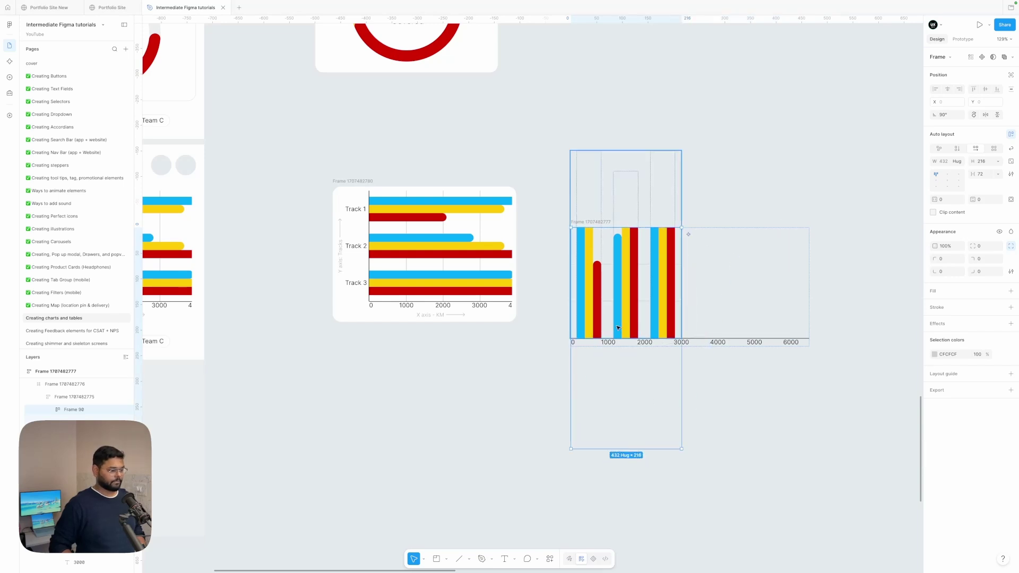
pyautogui.press('Return')
pyautogui.moveTo(682, 265); pyautogui.dragTo(810, 262)
# - Shorten the vertical bars in the three groups to varied heights
pyautogui.keyDown('super'); pyautogui.click(580, 291); pyautogui.keyUp('super')
pyautogui.keyDown('shift'); pyautogui.click(590, 292); pyautogui.keyUp('shift')
pyautogui.keyDown('shift'); pyautogui.click(597, 291); pyautogui.keyUp('shift')
pyautogui.moveTo(590, 150); pyautogui.dragTo(590, 240)
pyautogui.keyDown('super'); pyautogui.click(655, 266); pyautogui.keyUp('super')
pyautogui.keyDown('shift'); pyautogui.click(663, 265); pyautogui.keyUp('shift')
pyautogui.moveTo(660, 245); pyautogui.dragTo(661, 296)
pyautogui.click(632, 389)
pyautogui.hscroll(1, 629, 340)
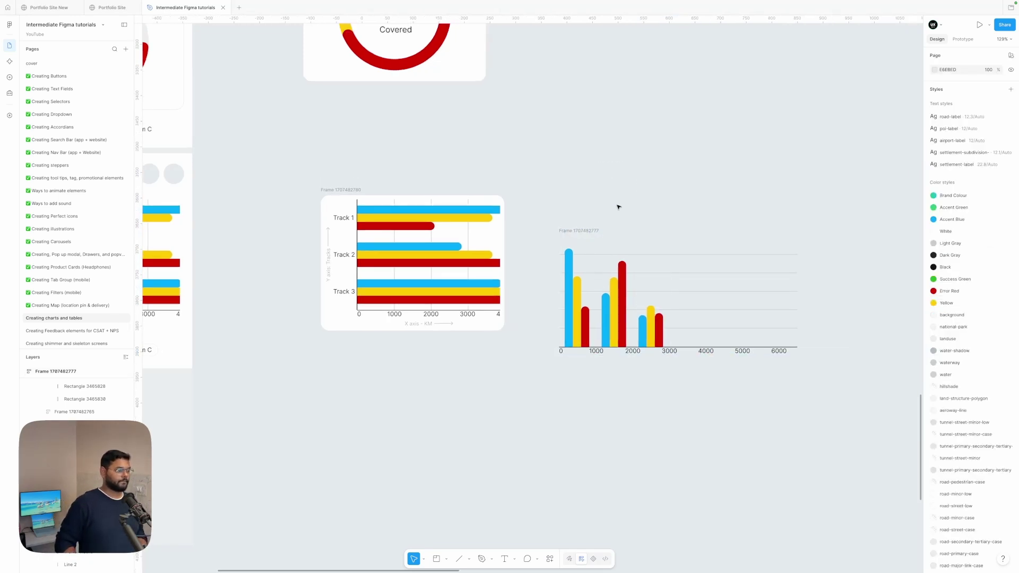
# - Change the width sizing of the plot's inner frames and shorten the rotated bars frame toward the baseline
pyautogui.moveTo(557, 178); pyautogui.dragTo(653, 202)
pyautogui.click(961, 163)
pyautogui.click(941, 174)
pyautogui.click(658, 398)
pyautogui.click(639, 327)
pyautogui.click(960, 187)
pyautogui.click(941, 199)
pyautogui.moveTo(618, 246); pyautogui.dragTo(619, 336)
pyautogui.click(629, 410)
# - Spread the bar groups further apart and set the bars frame's padding to 24
pyautogui.keyDown('super'); pyautogui.click(596, 351); pyautogui.keyUp('super')
pyautogui.click(634, 329)
pyautogui.click(995, 186)
pyautogui.click(964, 187)
pyautogui.doubleClick(958, 208)
pyautogui.moveTo(669, 304); pyautogui.dragTo(712, 283)
pyautogui.scroll(5, 688, 304)
pyautogui.click(983, 227)
pyautogui.write('24')
pyautogui.press('Return')
pyautogui.scroll(-3, 697, 287)
# - Delete the 0, 5000 and 6000 labels from the horizontal axis
pyautogui.keyDown('super'); pyautogui.click(541, 341); pyautogui.keyUp('super')
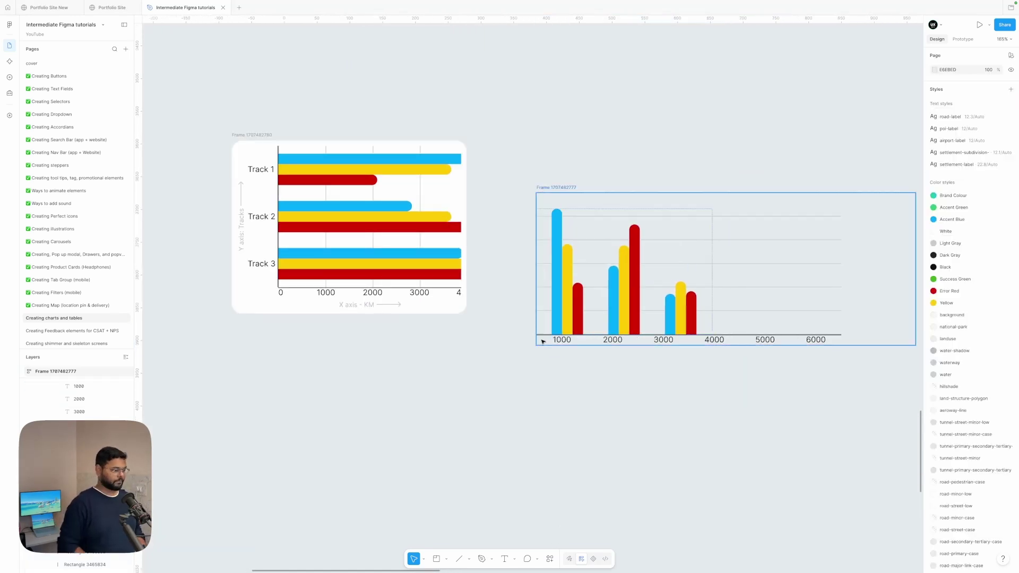
pyautogui.click(580, 379)
pyautogui.doubleClick(561, 341)
pyautogui.click(762, 342)
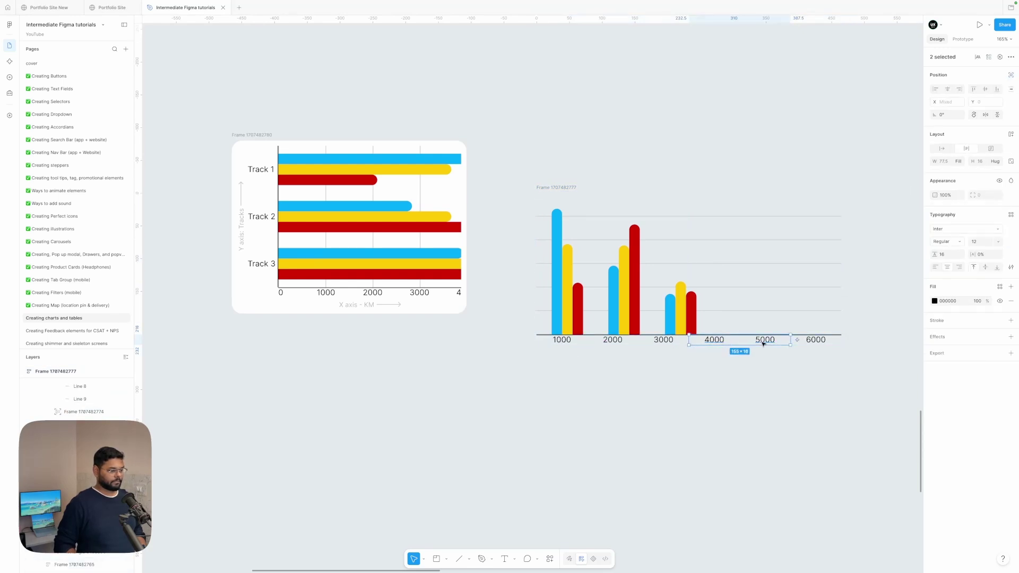
pyautogui.keyDown('shift'); pyautogui.click(812, 341); pyautogui.keyUp('shift')
pyautogui.press('BackSpace')
# - Duplicate the third bar group as a fourth one, make its three bars taller and widen the bars frame
pyautogui.doubleClick(682, 298)
pyautogui.press('super+d')
pyautogui.doubleClick(681, 296)
pyautogui.keyDown('shift'); pyautogui.click(691, 298); pyautogui.keyUp('shift')
pyautogui.keyDown('shift'); pyautogui.click(671, 298); pyautogui.keyUp('shift')
pyautogui.moveTo(682, 282); pyautogui.dragTo(682, 232)
pyautogui.click(706, 276)
pyautogui.click(778, 375)
pyautogui.moveTo(713, 279); pyautogui.dragTo(768, 271)
# - Shorten the gridlines and the baseline so that they end just past the fourth bar group
pyautogui.scroll(1, 774, 372)
pyautogui.doubleClick(639, 291)
pyautogui.click(812, 341)
pyautogui.click(812, 294)
pyautogui.tripleClick(728, 339)
pyautogui.hotkey('shift', 'Return')
pyautogui.hotkey('shift', 'Return')
pyautogui.hotkey('shift', 'Return')
pyautogui.keyDown('super'); pyautogui.click(805, 309); pyautogui.keyUp('super')
pyautogui.moveTo(846, 305); pyautogui.dragTo(764, 303)
pyautogui.keyDown('super'); pyautogui.click(829, 337); pyautogui.keyUp('super')
pyautogui.moveTo(847, 337); pyautogui.dragTo(765, 336)
# - Rename the horizontal axis labels to 2022, 2023, 2024 and 2025
pyautogui.doubleClick(547, 335)
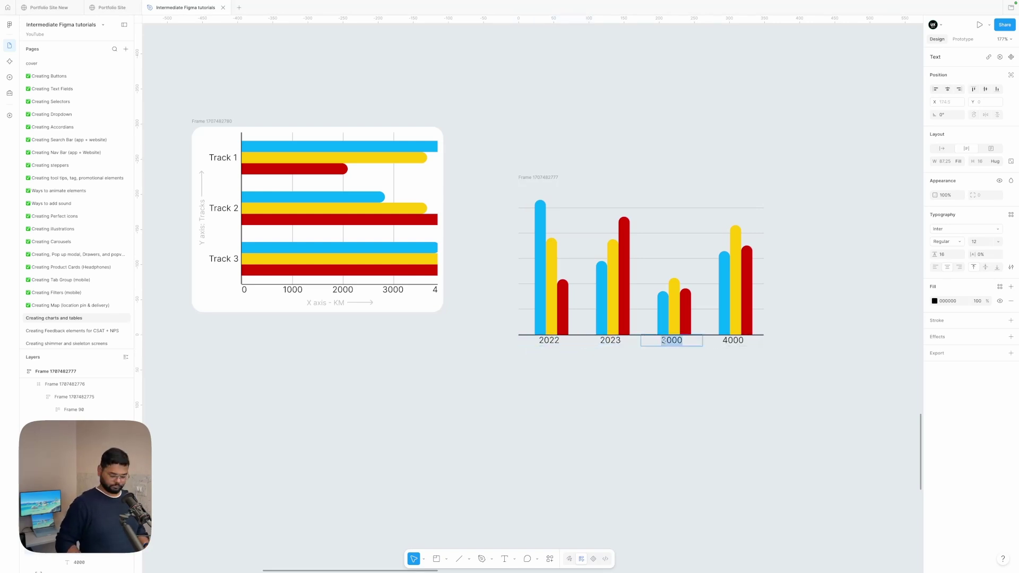
pyautogui.write('2025')
pyautogui.press('Escape')
pyautogui.press('Escape')
pyautogui.scroll(-2, 667, 398)
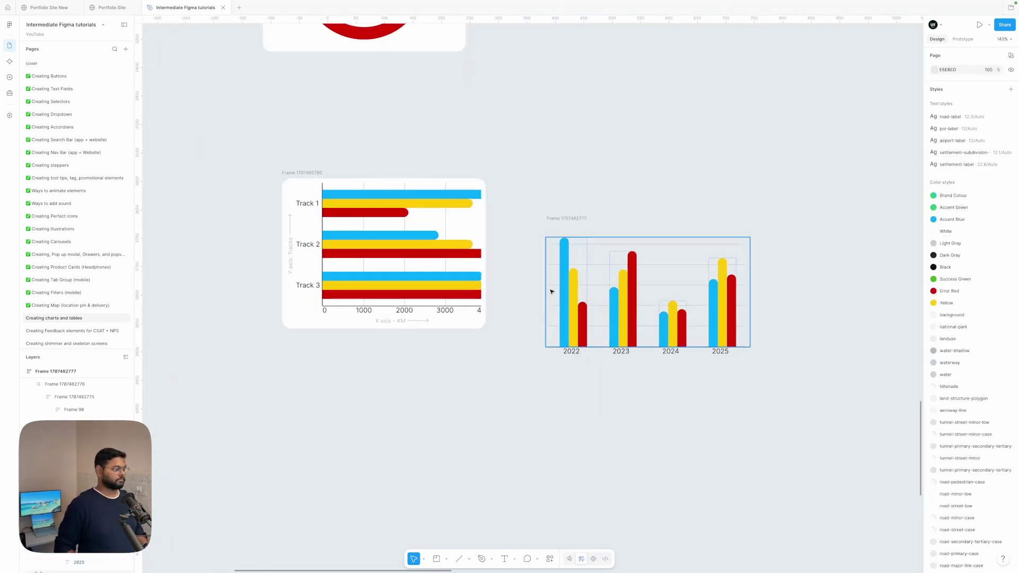
# - Narrow the vertical bar plot's outer frame to about 175 wide
pyautogui.click(368, 285)
pyautogui.click(844, 278)
pyautogui.moveTo(876, 271); pyautogui.dragTo(645, 265)
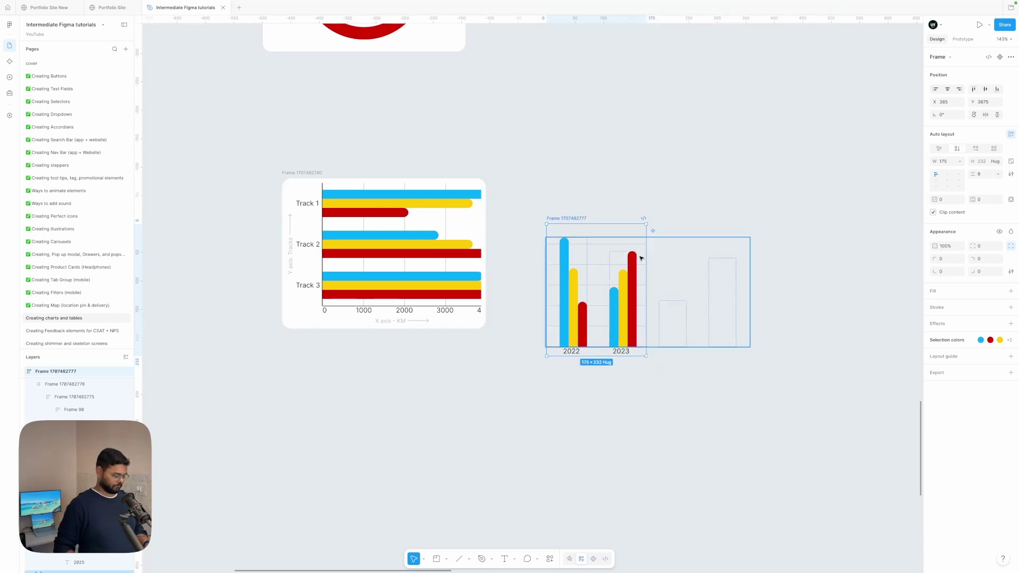
# - Replace the horizontal bars in the duplicated chart with the vertical bar plot above the X axis label, filling the container's width
pyautogui.press('Delete')
pyautogui.hotkey('shift', 'Return')
pyautogui.press('super+v')
pyautogui.press('Up')
pyautogui.click(391, 225)
pyautogui.press('Delete')
pyautogui.click(958, 161)
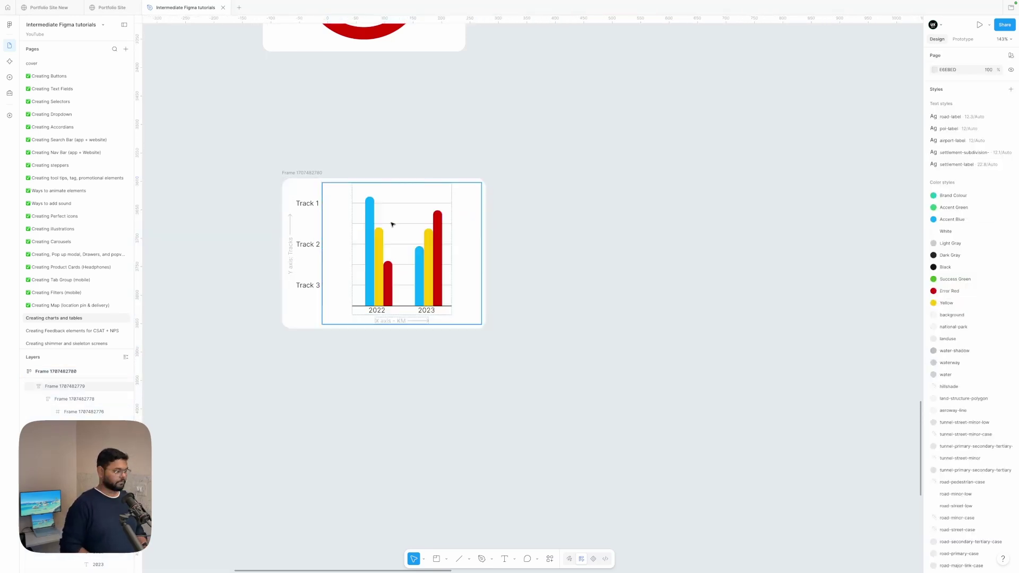
pyautogui.click(929, 180)
pyautogui.press('Escape')
# - Duplicate the Track 3 label twice to get five labels along the Y axis
pyautogui.hscroll(-2, 422, 284)
pyautogui.scroll(3, 417, 283)
pyautogui.keyDown('ctrl'); pyautogui.click(393, 260); pyautogui.keyUp('ctrl')
pyautogui.click(393, 232)
pyautogui.click(396, 279)
pyautogui.click(391, 334)
pyautogui.hotkey('ctrl', 'd')
pyautogui.press('super+d')
# - Select all five Y axis label frames and set their height to hug contents
pyautogui.keyDown('shift'); pyautogui.click(391, 302); pyautogui.keyUp('shift')
pyautogui.keyDown('shift'); pyautogui.click(391, 271); pyautogui.keyUp('shift')
pyautogui.keyDown('shift'); pyautogui.click(391, 239); pyautogui.keyUp('shift')
pyautogui.keyDown('shift'); pyautogui.click(391, 209); pyautogui.keyUp('shift')
pyautogui.click(996, 161)
pyautogui.click(979, 161)
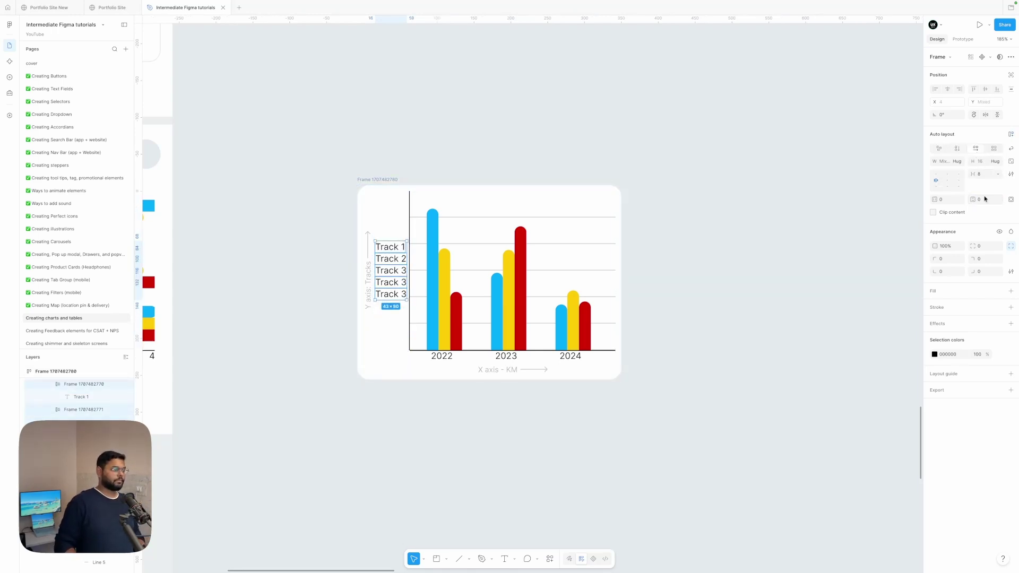
# - Set the Y axis label column's gap to Auto and its vertical padding to 32 to match the gridlines
pyautogui.hotkey('shift', 'Return')
pyautogui.click(998, 175)
pyautogui.click(973, 184)
pyautogui.click(985, 200)
pyautogui.hotkey('shift', 'Up')
pyautogui.hotkey('shift', 'Up')
pyautogui.hotkey('shift', 'Up')
pyautogui.hotkey('shift', 'Up')
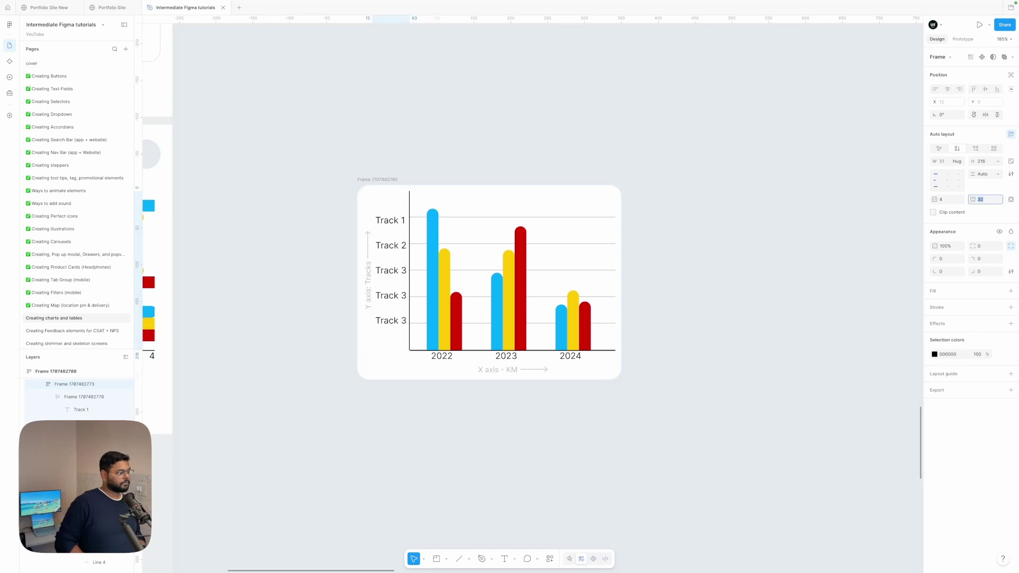
# - Rename the axis titles "X axis: Year" and "Y axis: KM", and the Y labels 28000, 24000, 20000, 16000 and 12000
pyautogui.press('Escape')
pyautogui.doubleClick(398, 217)
pyautogui.hscroll(-1, 424, 236)
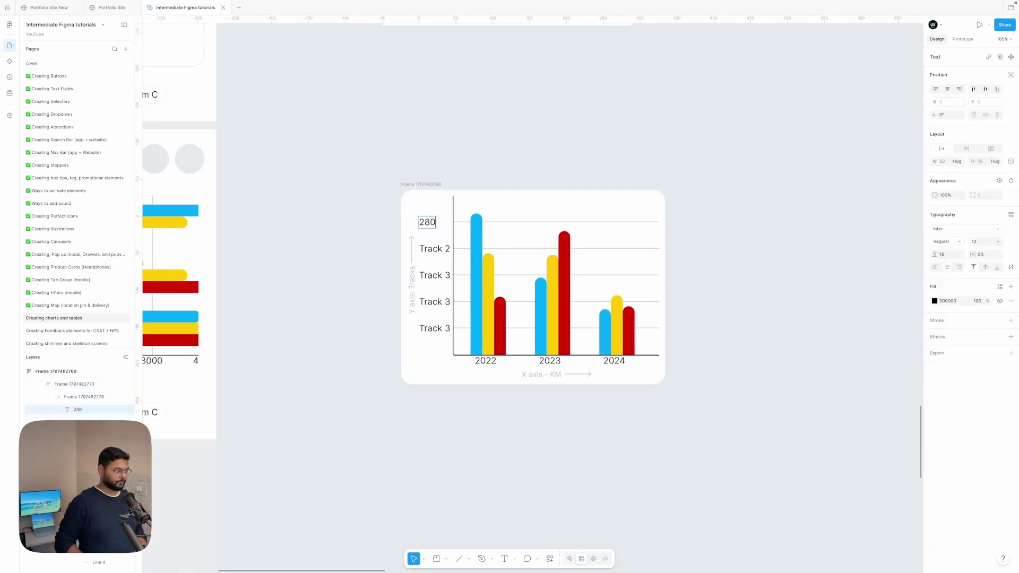
pyautogui.doubleClick(555, 374)
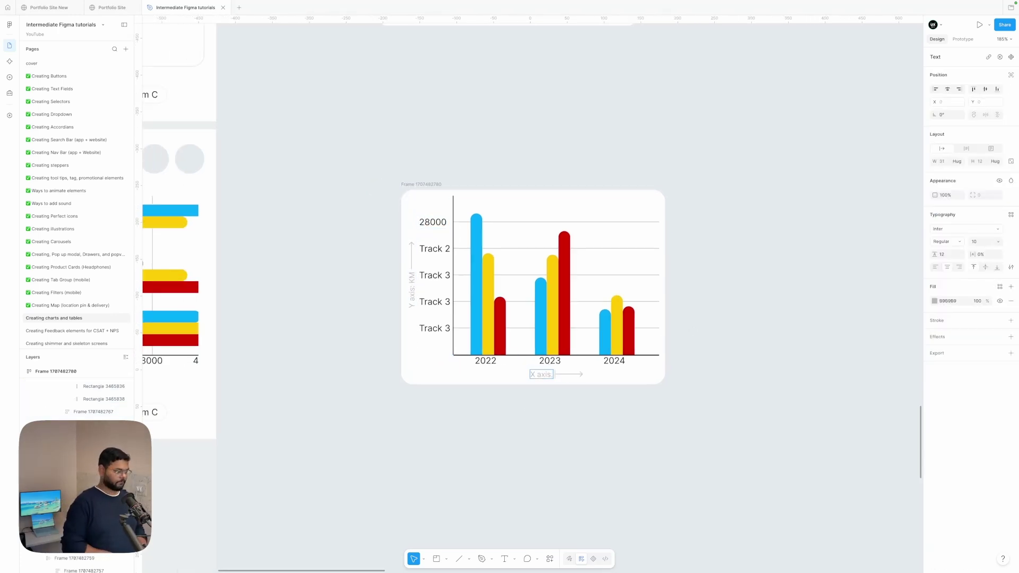
pyautogui.click(411, 282)
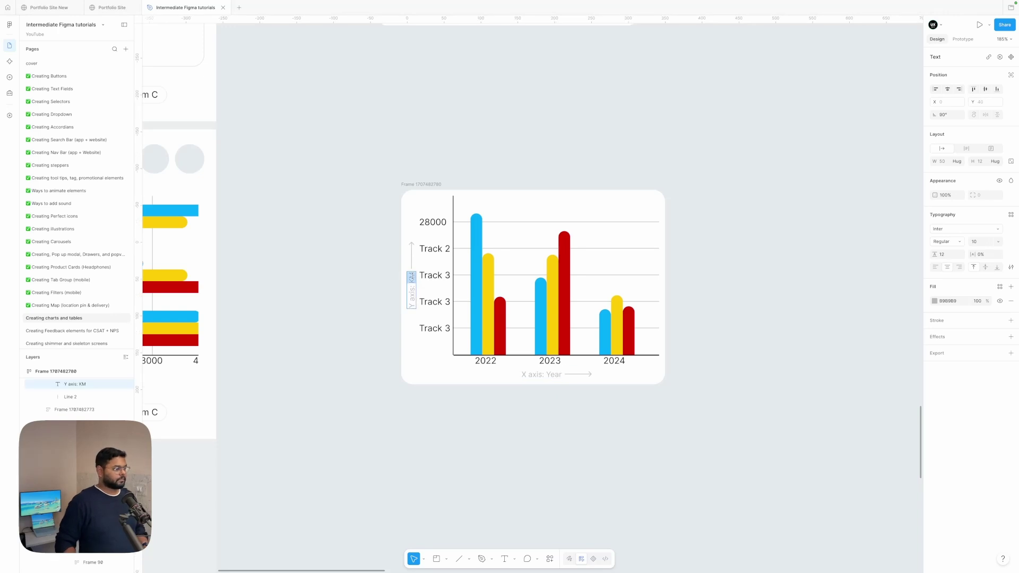
pyautogui.doubleClick(435, 249)
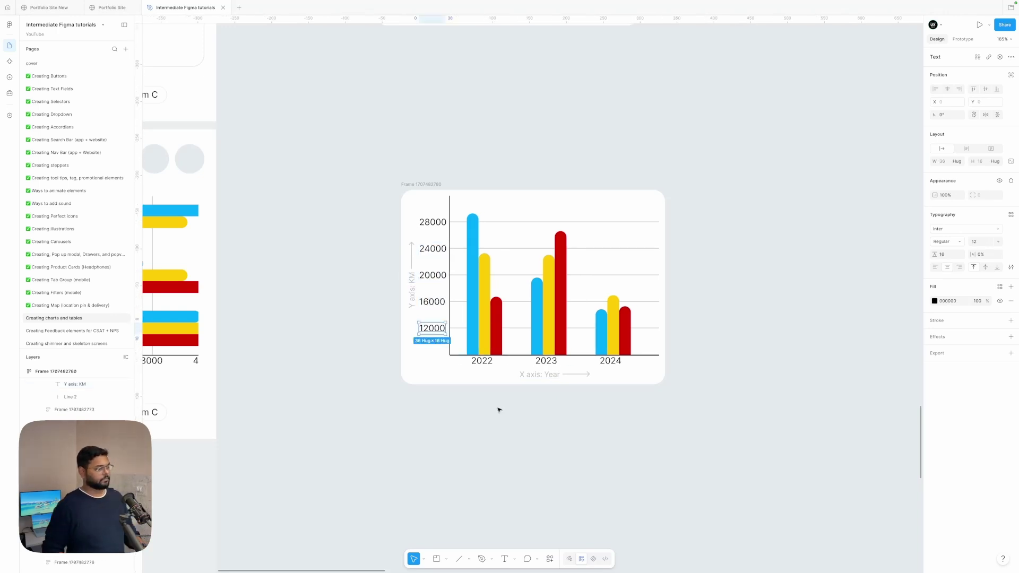
# - Duplicate the horizontal bar chart card below itself and replace its chart with the vertical bar chart
pyautogui.scroll(-5, 498, 410)
pyautogui.click(414, 212)
pyautogui.moveTo(414, 212); pyautogui.dragTo(420, 410)
pyautogui.scroll(-5, 421, 295)
pyautogui.click(410, 59)
pyautogui.click(491, 312)
pyautogui.scroll(5, 417, 327)
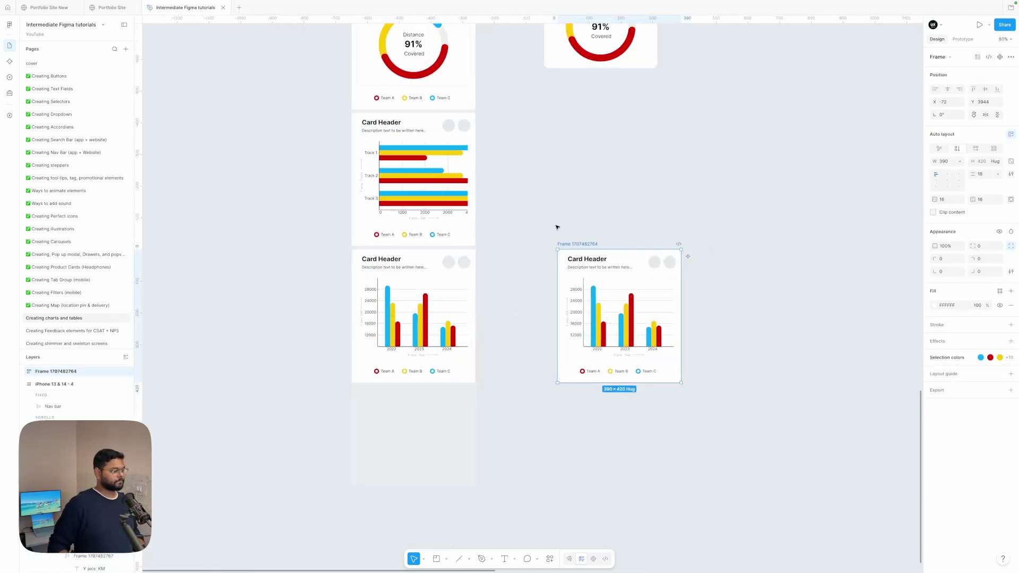
# - Copy the vertical bar chart and its four-year plot out onto the canvas as separate frames
pyautogui.scroll(5, 555, 225)
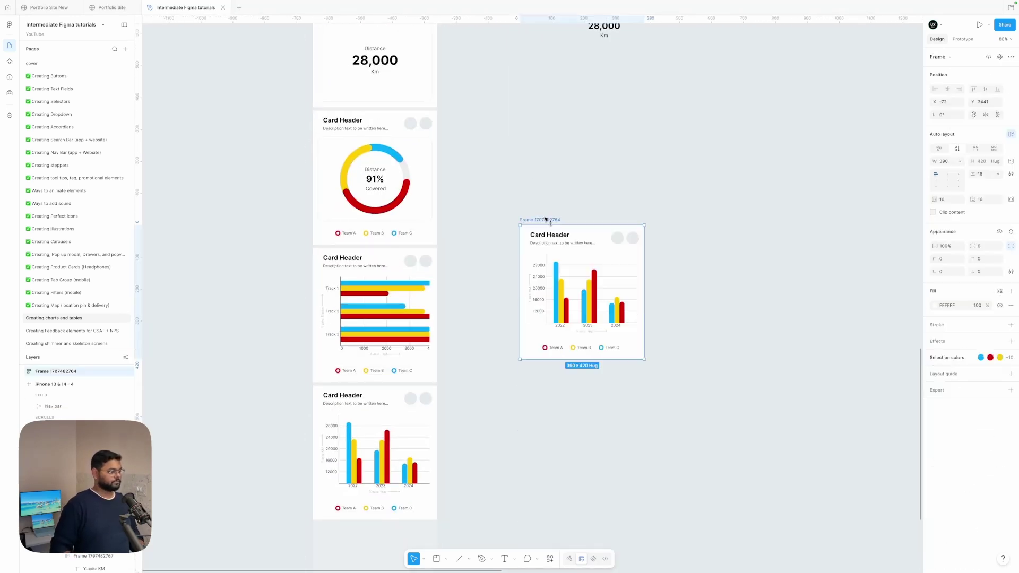
pyautogui.click(568, 299)
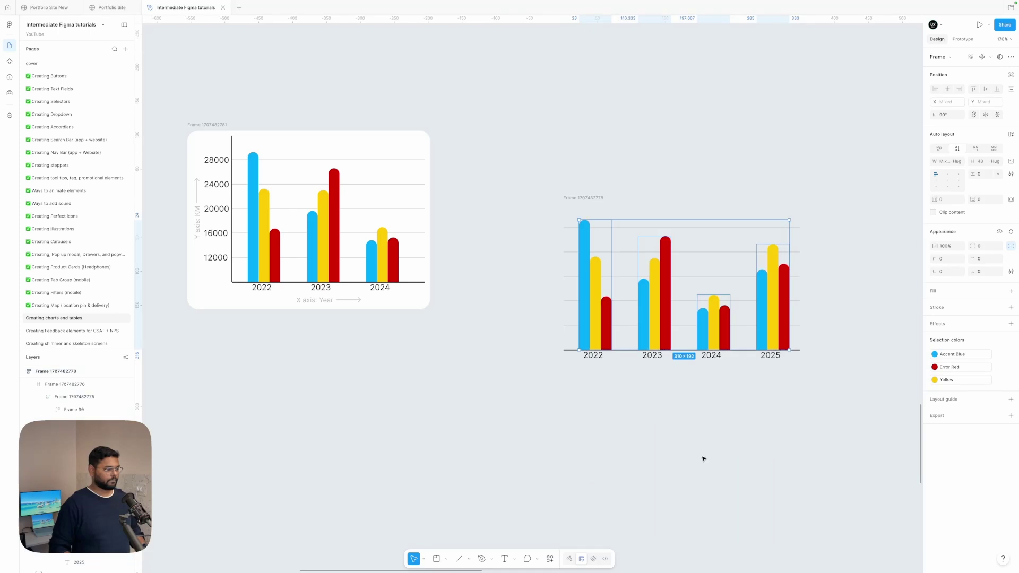
pyautogui.click(703, 458)
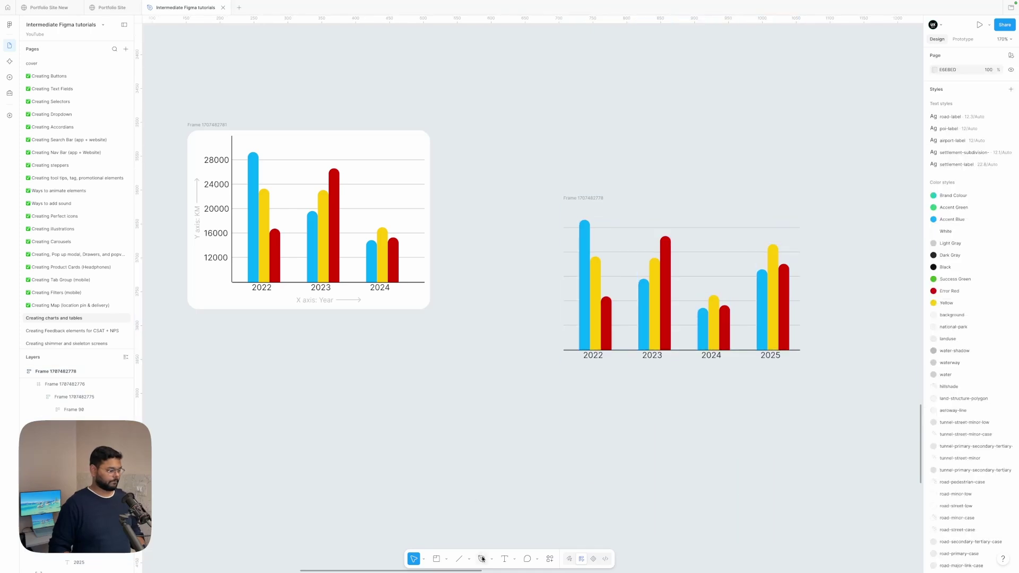
# - Draw a line with the Pen tool from the plot's left edge through the tops of the red bars
pyautogui.press('p')
pyautogui.click(524, 323)
pyautogui.press('super+z')
pyautogui.click(525, 309)
pyautogui.click(565, 327)
pyautogui.click(739, 296)
pyautogui.press('Escape')
pyautogui.press('Escape')
pyautogui.press('Escape')
# - Draw a second Pen line from the plot's left edge through the tops of the yellow bars
pyautogui.click(482, 558)
pyautogui.click(556, 289)
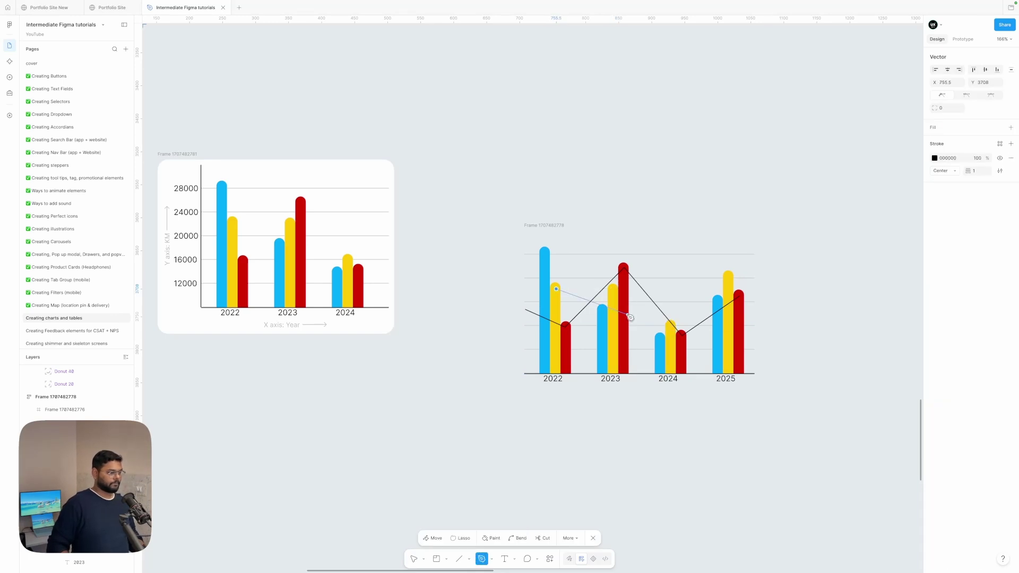
pyautogui.press('super+z')
pyautogui.click(524, 282)
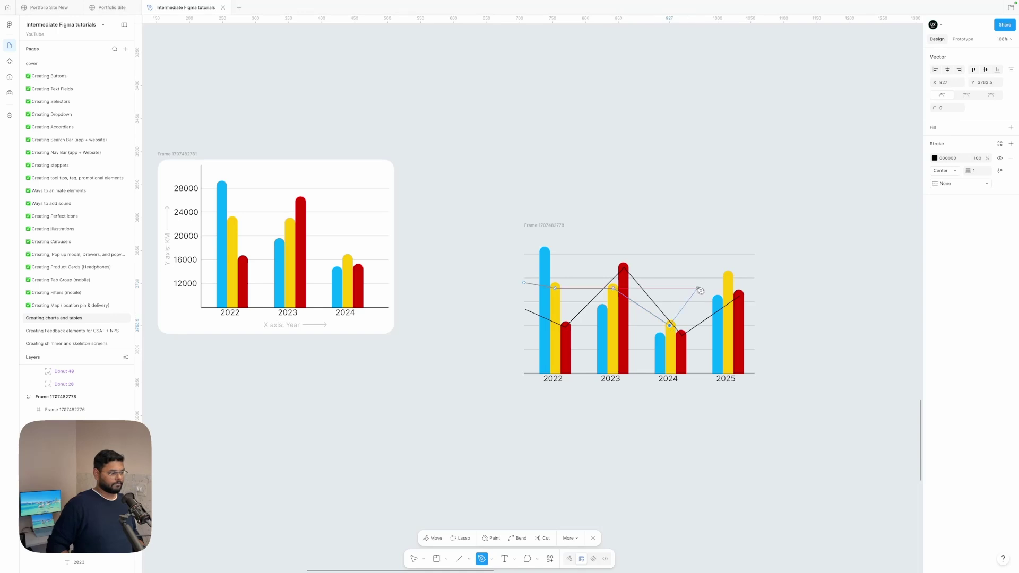
pyautogui.click(673, 325)
pyautogui.click(727, 276)
pyautogui.press('Escape')
pyautogui.press('Escape')
# - Draw a third Pen line from the plot's left edge through the tops of the blue bars
pyautogui.click(545, 253)
pyautogui.press('super+z')
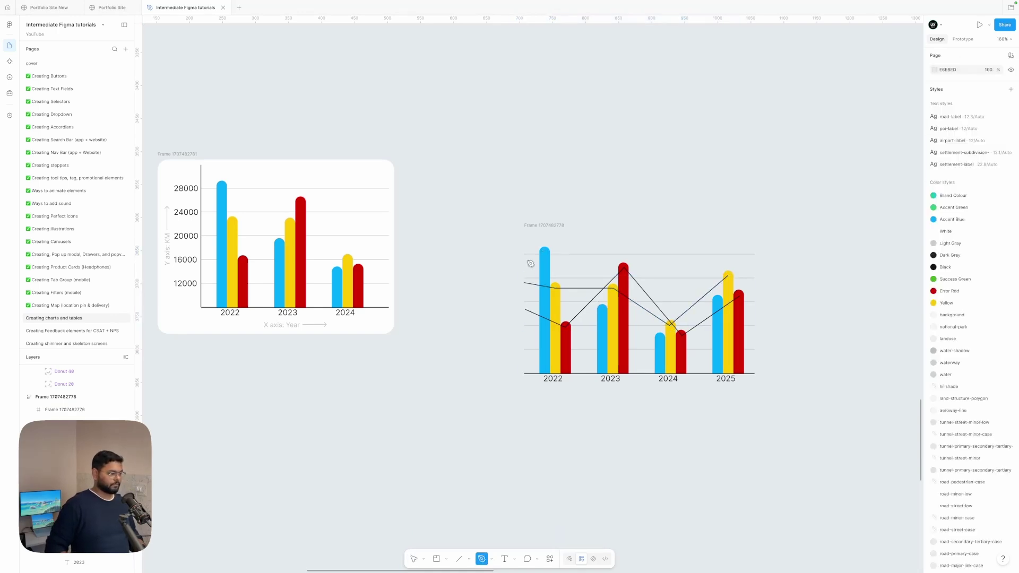
pyautogui.click(525, 257)
pyautogui.click(544, 252)
pyautogui.click(718, 300)
pyautogui.press('Escape')
pyautogui.press('Escape')
# - Colour the three traced lines by sampling the matching red, yellow and blue of the bars
pyautogui.scroll(3, 613, 310)
pyautogui.click(608, 313)
pyautogui.press('i')
pyautogui.click(600, 310)
pyautogui.click(617, 274)
pyautogui.press('i')
pyautogui.click(617, 284)
pyautogui.press('i')
pyautogui.click(613, 278)
# - Move the three coloured lines into the plot's frame and group them
pyautogui.click(559, 314)
pyautogui.click(560, 322)
pyautogui.keyDown('shift'); pyautogui.click(561, 281); pyautogui.keyUp('shift')
pyautogui.keyDown('shift'); pyautogui.click(549, 261); pyautogui.keyUp('shift')
pyautogui.scroll(-3, 550, 261)
pyautogui.press('Delete')
pyautogui.click(587, 275)
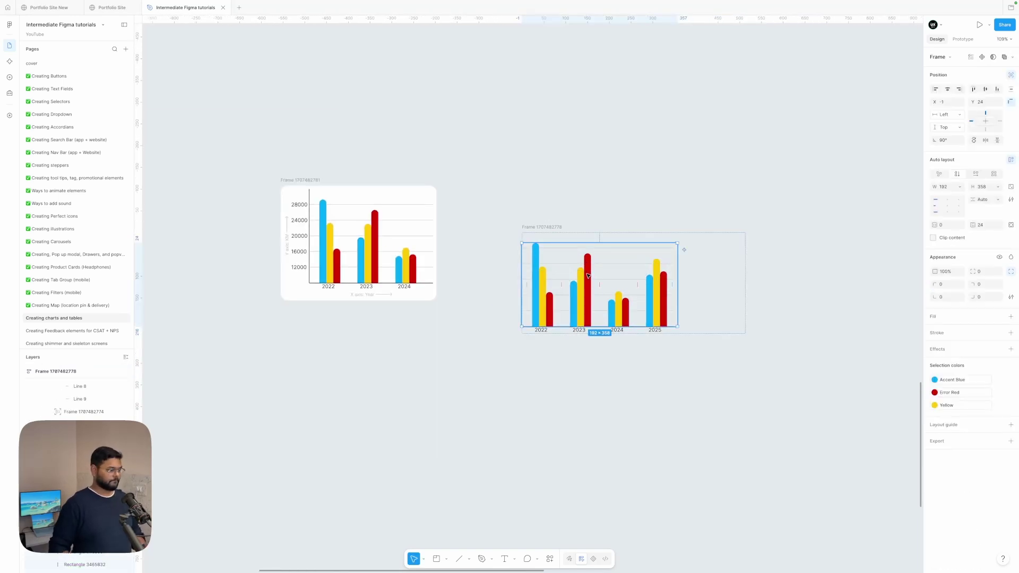
pyautogui.hotkey('ctrl', 'z')
pyautogui.click(1011, 74)
pyautogui.click(959, 90)
pyautogui.hotkey('ctrl', 'g')
pyautogui.click(1011, 75)
# - Delete the red, yellow and blue bars from the plot, keeping the group of lines
pyautogui.scroll(4, 543, 297)
pyautogui.press('Escape')
pyautogui.hotkey('ctrl', 'z')
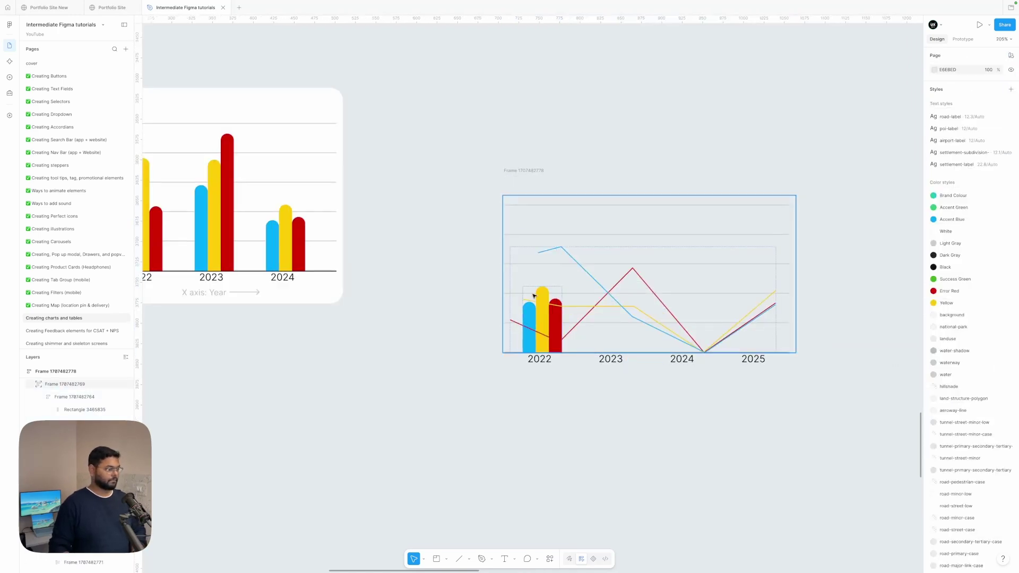
pyautogui.hotkey('ctrl', 'z')
pyautogui.click(654, 286)
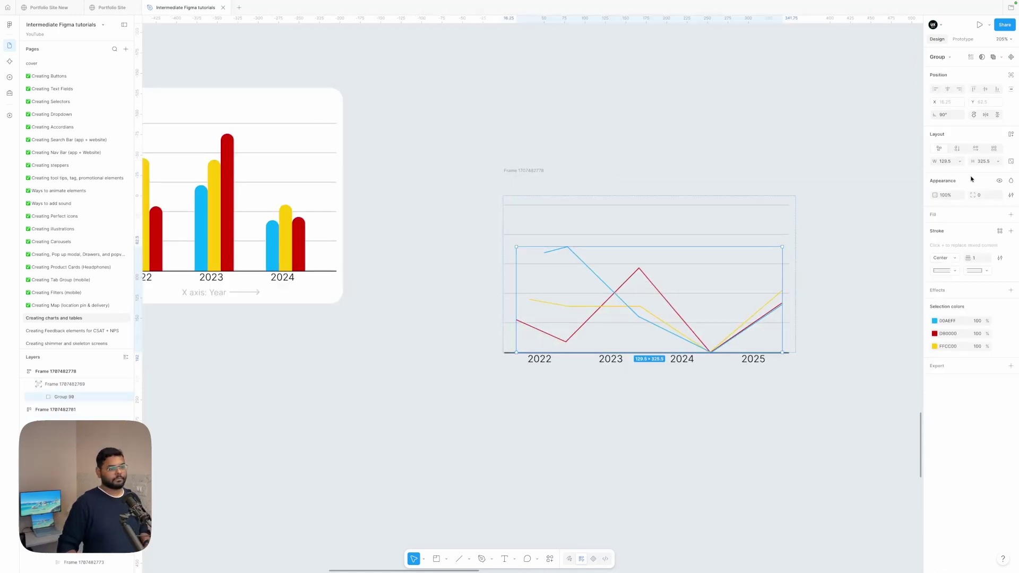
pyautogui.click(571, 234)
pyautogui.click(998, 200)
pyautogui.click(980, 194)
pyautogui.click(937, 211)
pyautogui.click(936, 199)
pyautogui.click(947, 200)
pyautogui.click(959, 200)
pyautogui.click(959, 212)
pyautogui.click(724, 462)
# - Set the three lines' stroke weight to 3 and give them round ends
pyautogui.scroll(-1, 723, 462)
pyautogui.keyDown('super'); pyautogui.click(670, 268); pyautogui.keyUp('super')
pyautogui.keyDown('shift'); pyautogui.keyDown('super'); pyautogui.click(650, 273); pyautogui.keyUp('super'); pyautogui.keyUp('shift')
pyautogui.keyDown('shift'); pyautogui.click(634, 274); pyautogui.keyUp('shift')
pyautogui.click(975, 271)
pyautogui.press('Up')
pyautogui.click(946, 284)
pyautogui.click(950, 354)
pyautogui.click(1000, 270)
pyautogui.click(909, 368)
pyautogui.click(783, 425)
pyautogui.scroll(2, 624, 328)
pyautogui.scroll(2, 625, 328)
pyautogui.keyDown('super'); pyautogui.click(561, 327); pyautogui.keyUp('super')
pyautogui.keyDown('super'); pyautogui.click(638, 300); pyautogui.keyUp('super')
pyautogui.keyDown('super'); pyautogui.click(600, 348); pyautogui.keyUp('super')
pyautogui.click(959, 206)
pyautogui.click(959, 212)
pyautogui.click(949, 207)
pyautogui.click(720, 479)
# - Move the line group up and over its year labels, and extend the blue and yellow lines past the plot's left edge
pyautogui.doubleClick(733, 358)
pyautogui.moveTo(690, 327); pyautogui.dragTo(662, 305)
pyautogui.doubleClick(510, 234)
pyautogui.doubleClick(511, 234)
pyautogui.moveTo(509, 234); pyautogui.dragTo(479, 242)
pyautogui.press('Escape')
pyautogui.doubleClick(507, 290)
pyautogui.moveTo(491, 288); pyautogui.dragTo(476, 280)
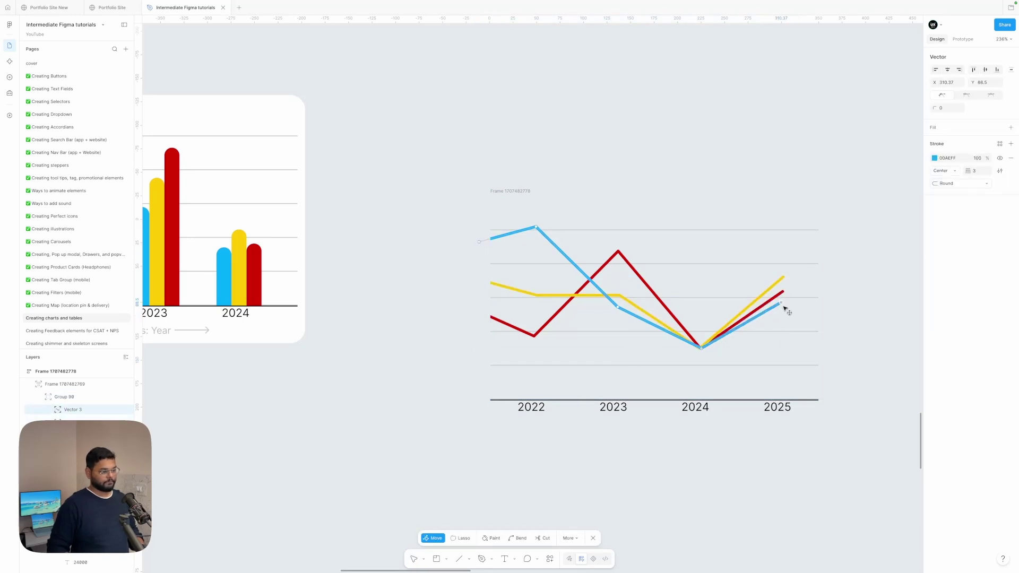
pyautogui.press('Escape')
# - Shift individual points of the coloured lines vertically so the lines separate around 2024
pyautogui.click(783, 332)
pyautogui.scroll(-2, 775, 451)
pyautogui.scroll(4, 759, 344)
pyautogui.doubleClick(738, 344)
pyautogui.moveTo(738, 344); pyautogui.dragTo(739, 355)
pyautogui.press('super+z')
pyautogui.press('Escape')
pyautogui.moveTo(762, 321); pyautogui.dragTo(762, 313)
pyautogui.moveTo(698, 297); pyautogui.dragTo(698, 277)
pyautogui.scroll(-5, 698, 292)
# - Narrow the line plot's frame from its 2025 side
pyautogui.click(710, 400)
pyautogui.click(649, 293)
pyautogui.moveTo(830, 348); pyautogui.dragTo(747, 348)
# - Duplicate the vertical bar chart card at the end of the phone screen and lengthen the screen frame to fit it
pyautogui.click(696, 243)
pyautogui.scroll(-3, 696, 243)
pyautogui.click(383, 355)
pyautogui.press('super+d')
pyautogui.scroll(-4, 415, 432)
pyautogui.hotkey('shift', 'Return')
pyautogui.hotkey('shift', 'Return')
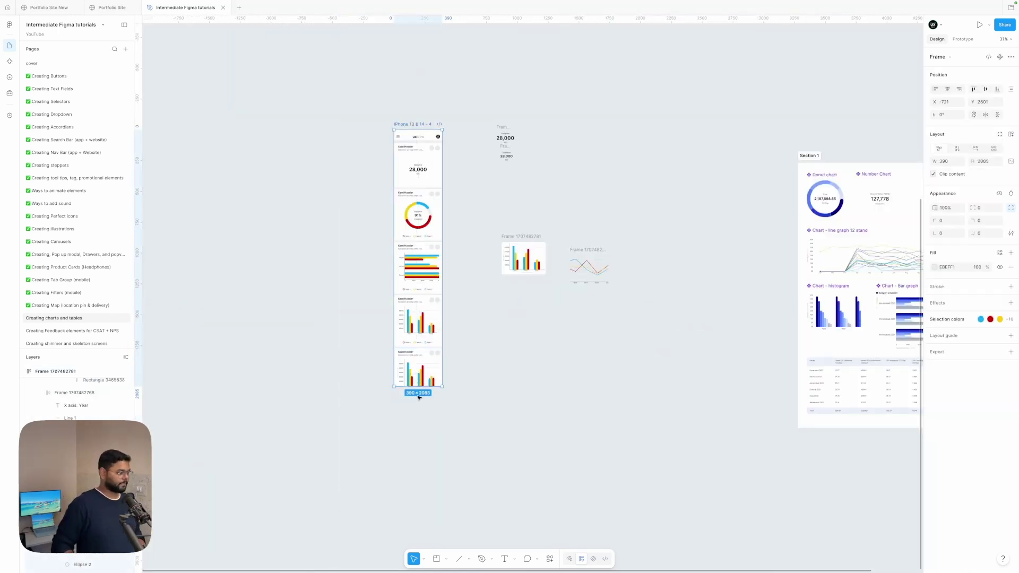
pyautogui.moveTo(417, 387); pyautogui.dragTo(417, 431)
# - Place the line plot in the separate vertical bar chart frame, delete its bar plot and align the lines with the axes
pyautogui.scroll(3, 395, 371)
pyautogui.moveTo(707, 187); pyautogui.dragTo(562, 262)
pyautogui.press('super+x')
pyautogui.scroll(4, 601, 196)
pyautogui.click(598, 193)
pyautogui.press('super+v')
pyautogui.click(604, 219)
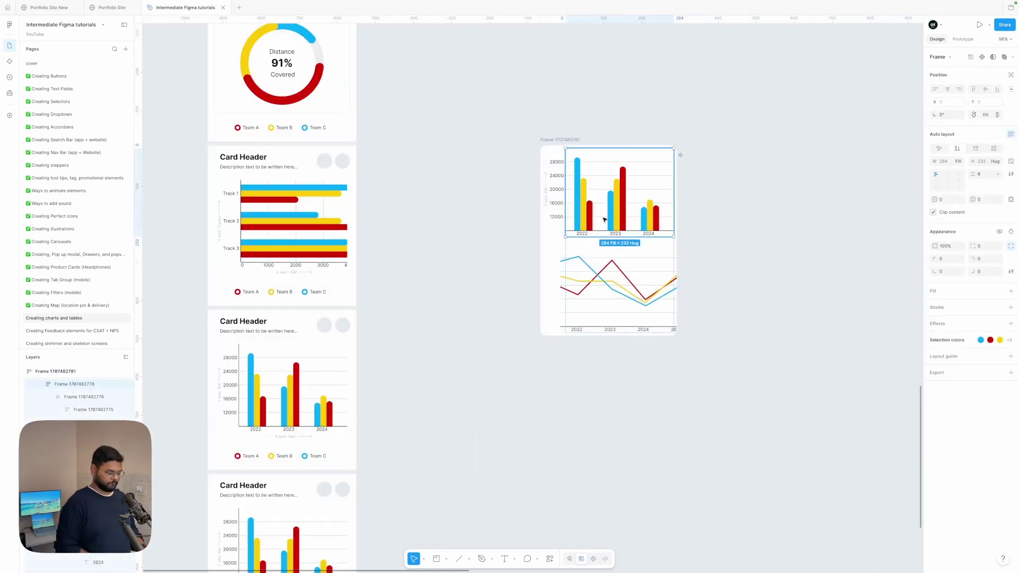
pyautogui.press('BackSpace')
pyautogui.click(612, 198)
pyautogui.moveTo(612, 198); pyautogui.dragTo(619, 194)
pyautogui.click(842, 184)
# - Move the finished line chart into the last card and delete that card's vertical bar chart
pyautogui.scroll(-4, 618, 153)
pyautogui.moveTo(591, 144); pyautogui.dragTo(431, 355)
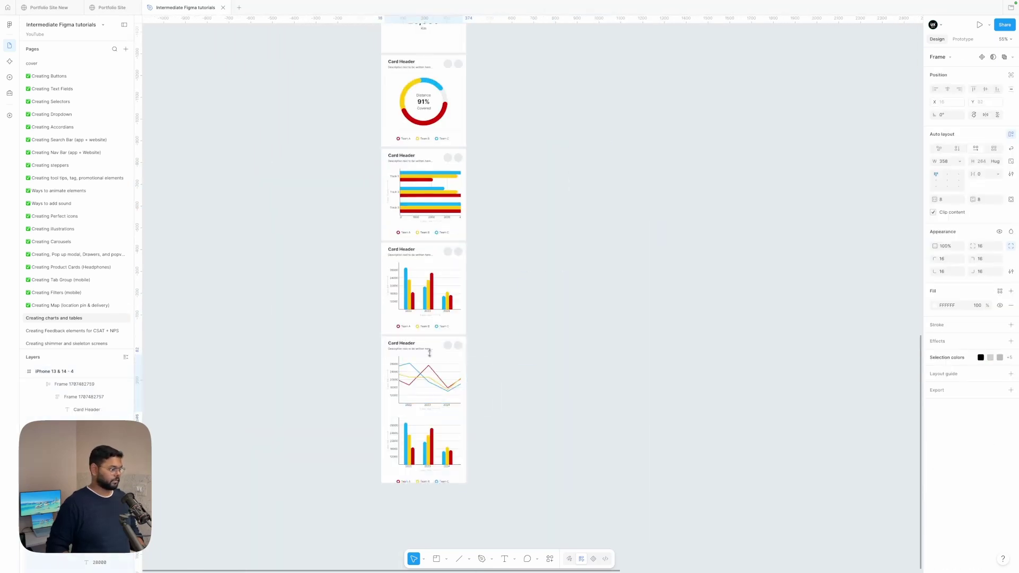
pyautogui.click(424, 440)
pyautogui.press('BackSpace')
# - Shorten the phone screen frame to a height of 2231 so it ends just below the line chart card
pyautogui.scroll(-4, 537, 350)
pyautogui.click(497, 491)
pyautogui.moveTo(497, 499); pyautogui.dragTo(497, 471)
pyautogui.click(560, 255)
pyautogui.scroll(5, 559, 254)
pyautogui.scroll(-4, 637, 158)
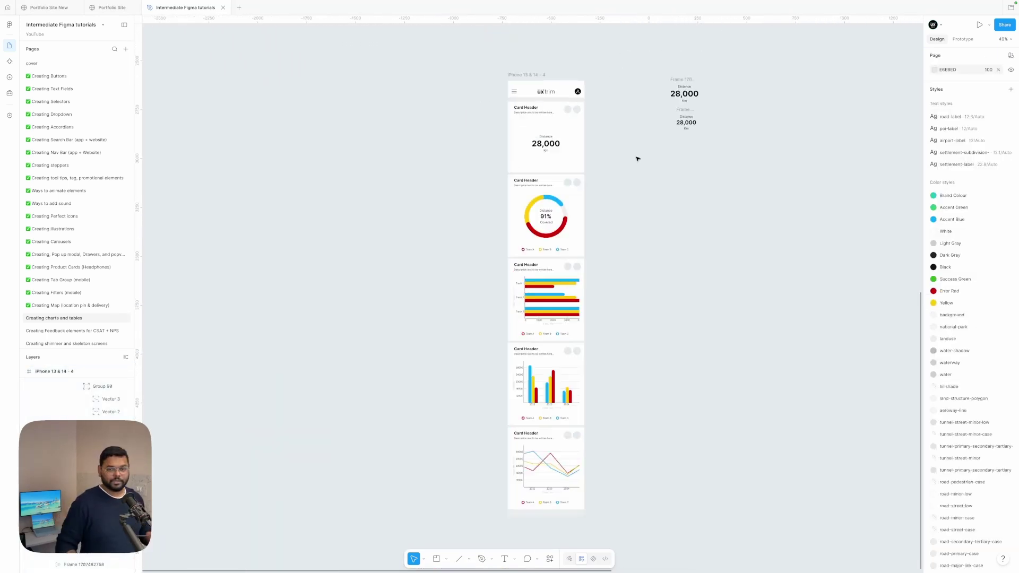
# - Open a preview of the phone screen, set the prototype device to iPhone 14 and reposition the preview window
pyautogui.click(532, 74)
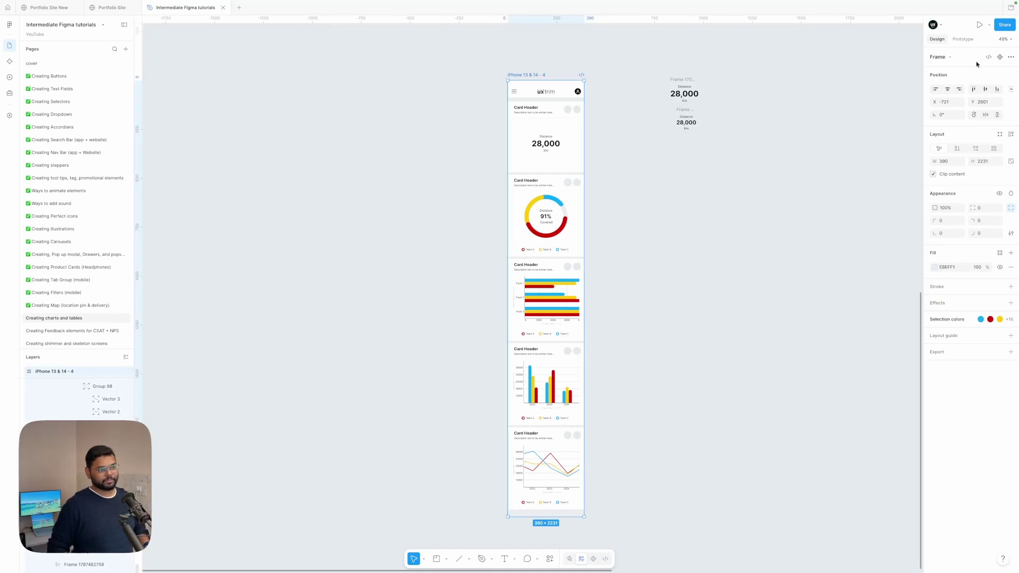
pyautogui.click(989, 26)
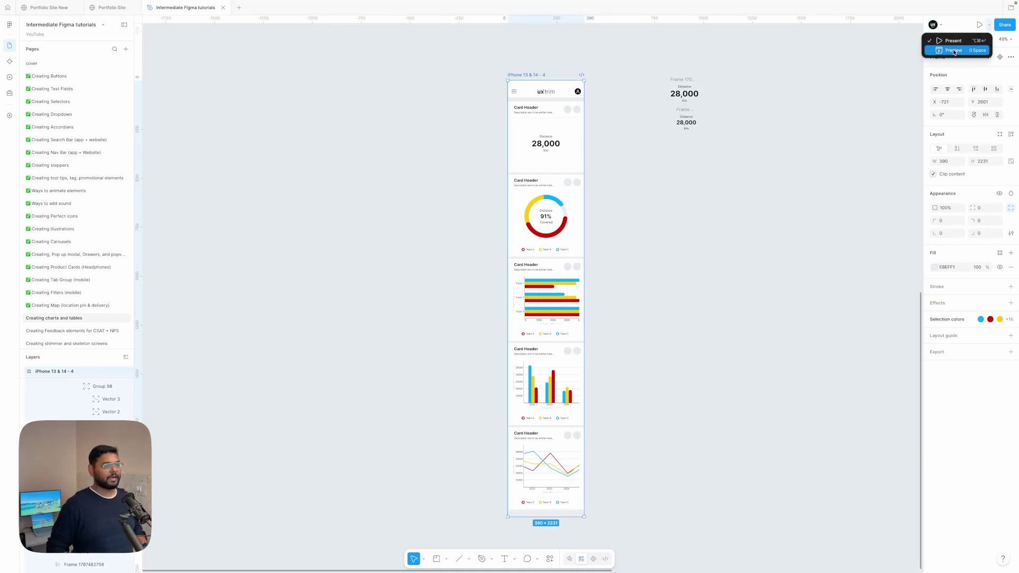
pyautogui.click(953, 50)
pyautogui.click(706, 177)
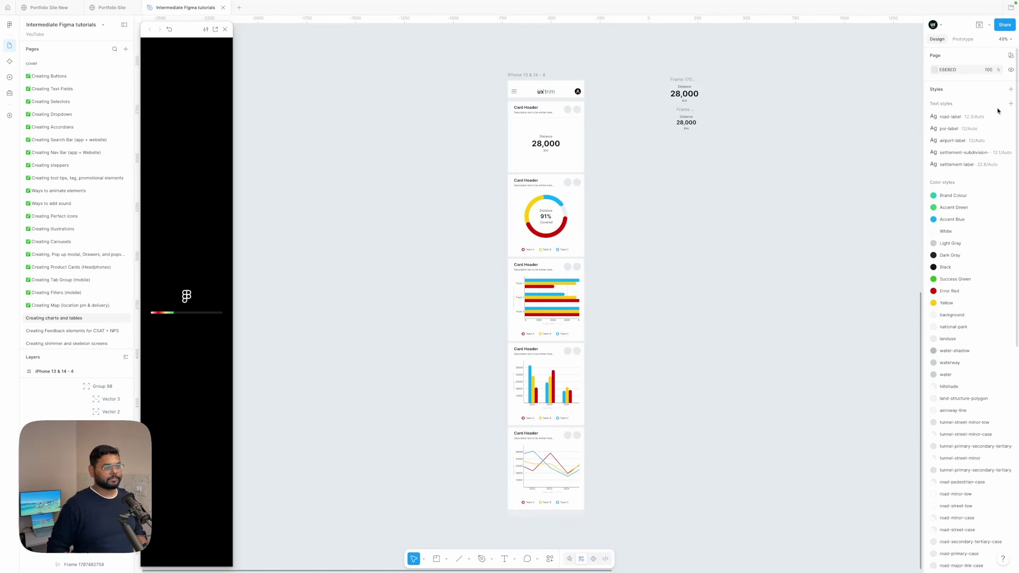
pyautogui.click(963, 39)
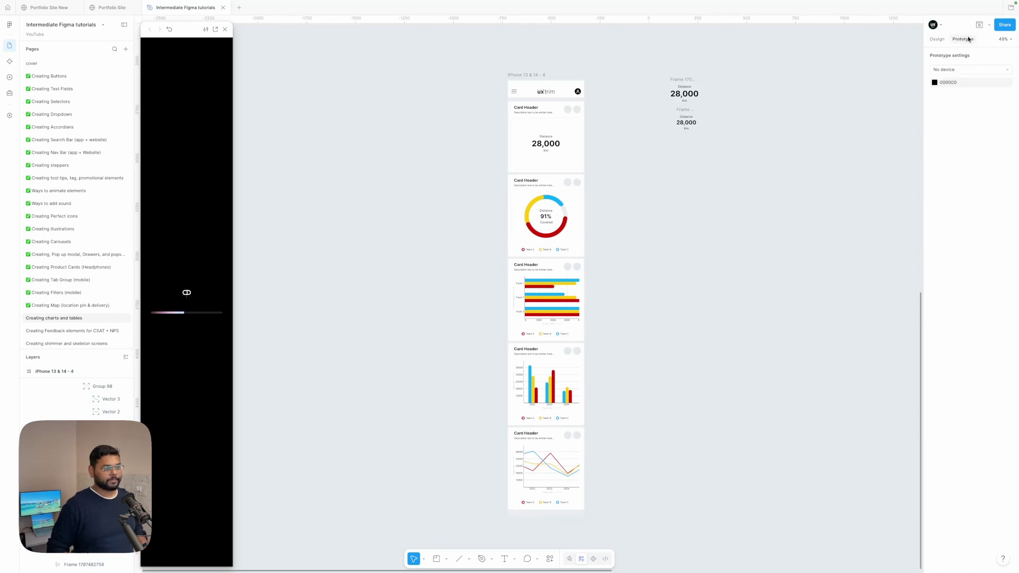
pyautogui.click(989, 68)
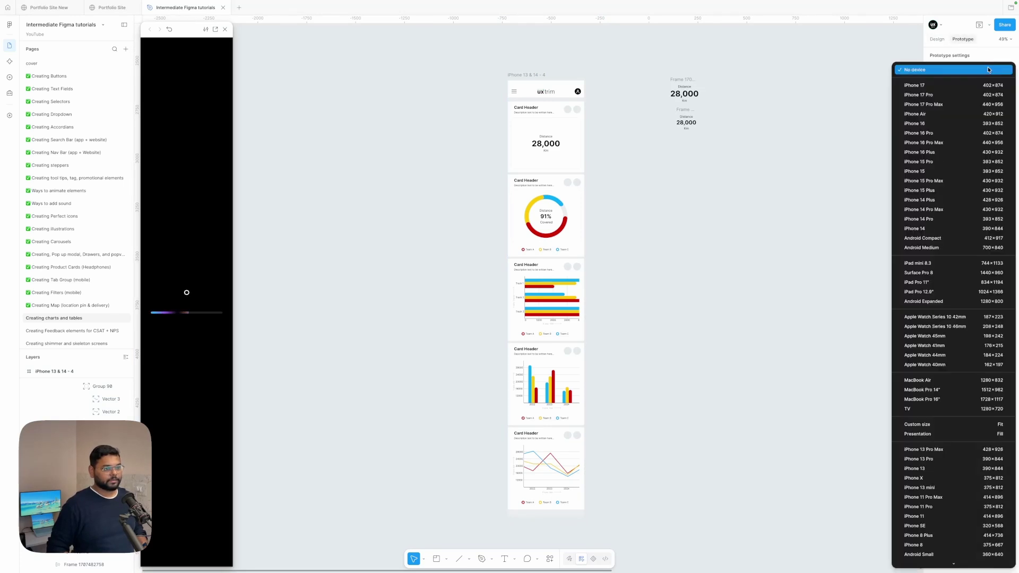
pyautogui.click(971, 228)
pyautogui.moveTo(226, 29); pyautogui.dragTo(765, 183)
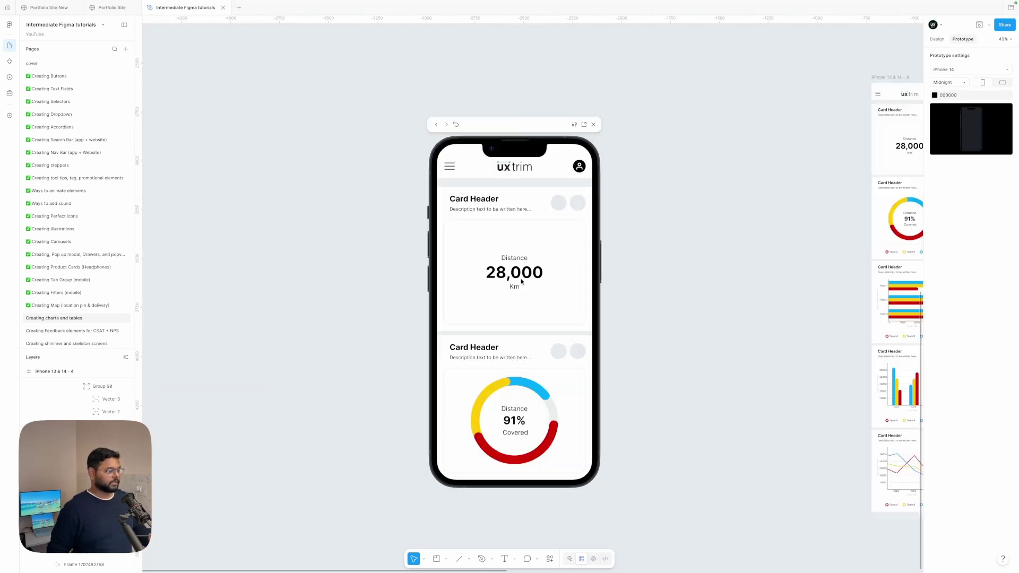
# - Examine all the chart cards in the iPhone 14 preview, from the number card through the line chart card
pyautogui.scroll(-3, 504, 286)
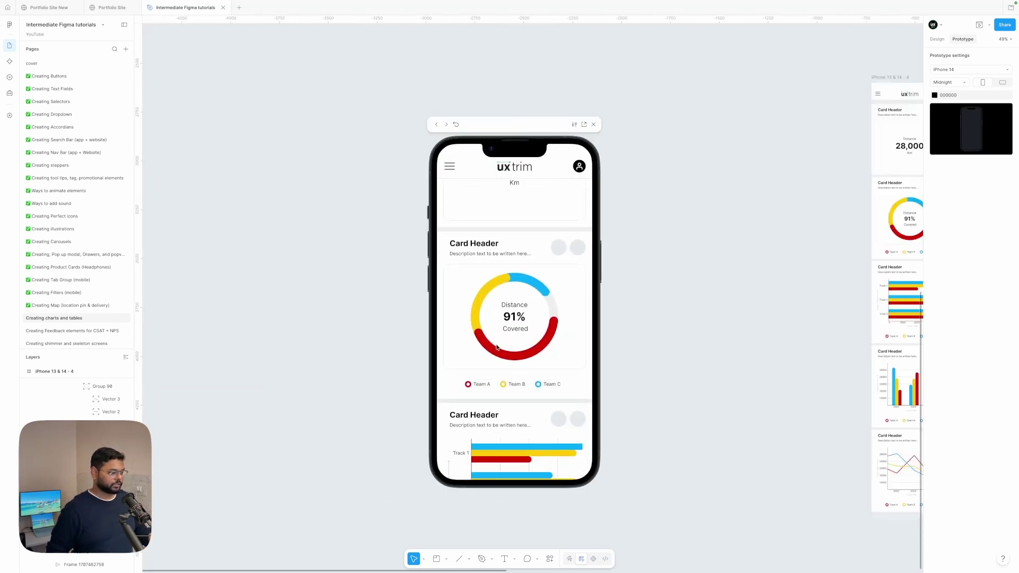
pyautogui.scroll(-5, 499, 340)
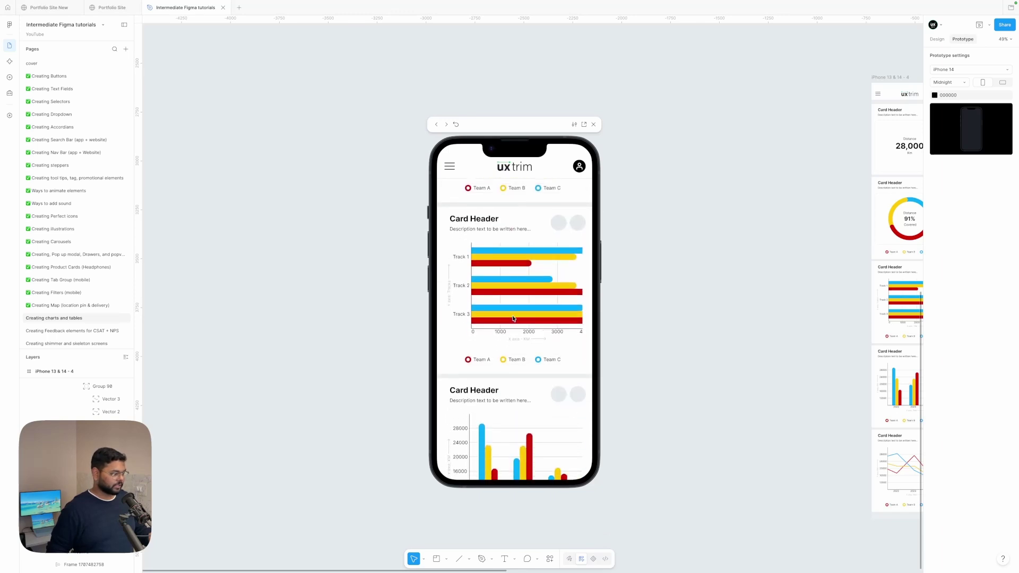
pyautogui.scroll(-1, 513, 318)
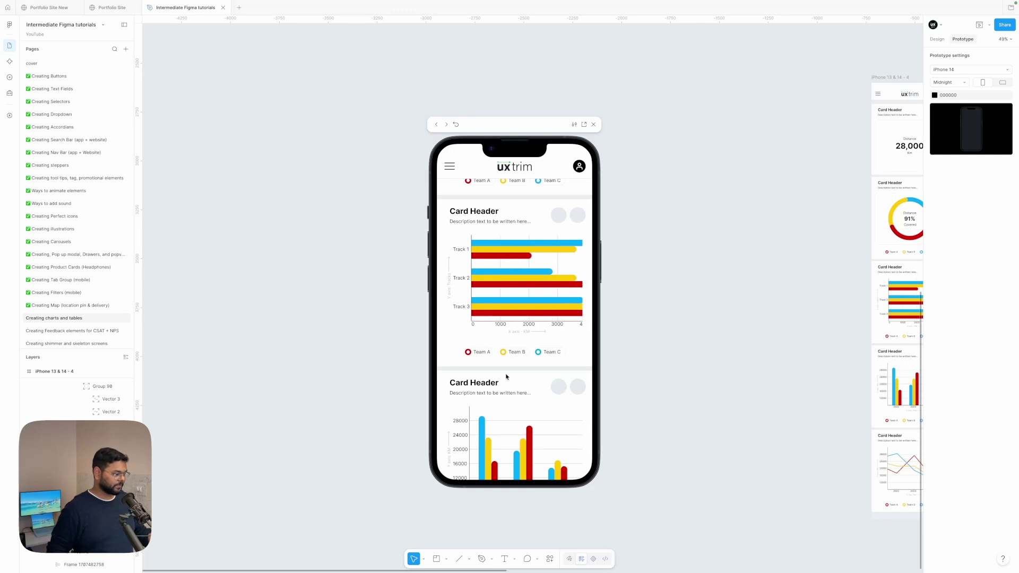
pyautogui.scroll(-3, 507, 377)
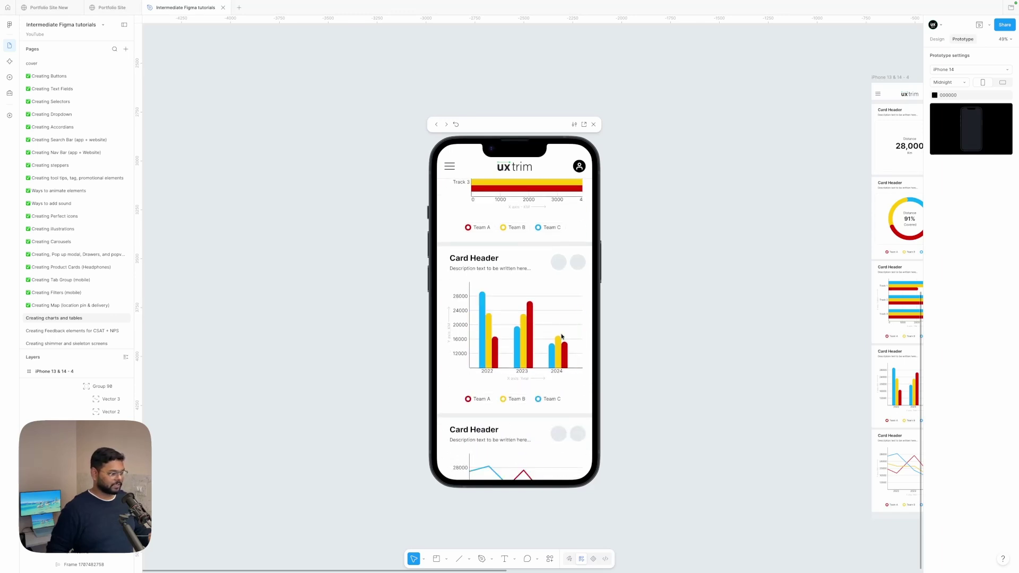
pyautogui.scroll(-3, 554, 372)
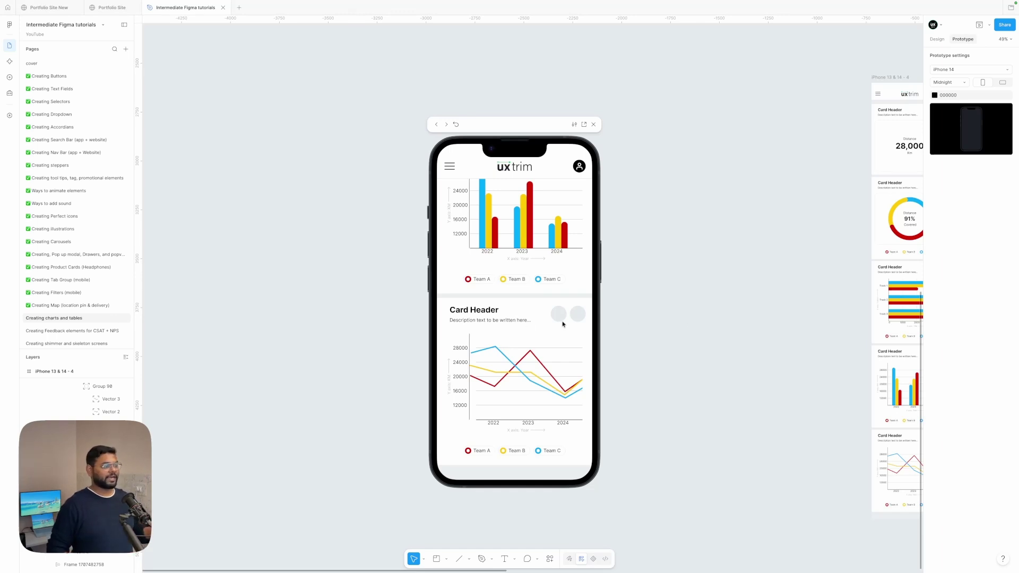
pyautogui.scroll(10, 567, 325)
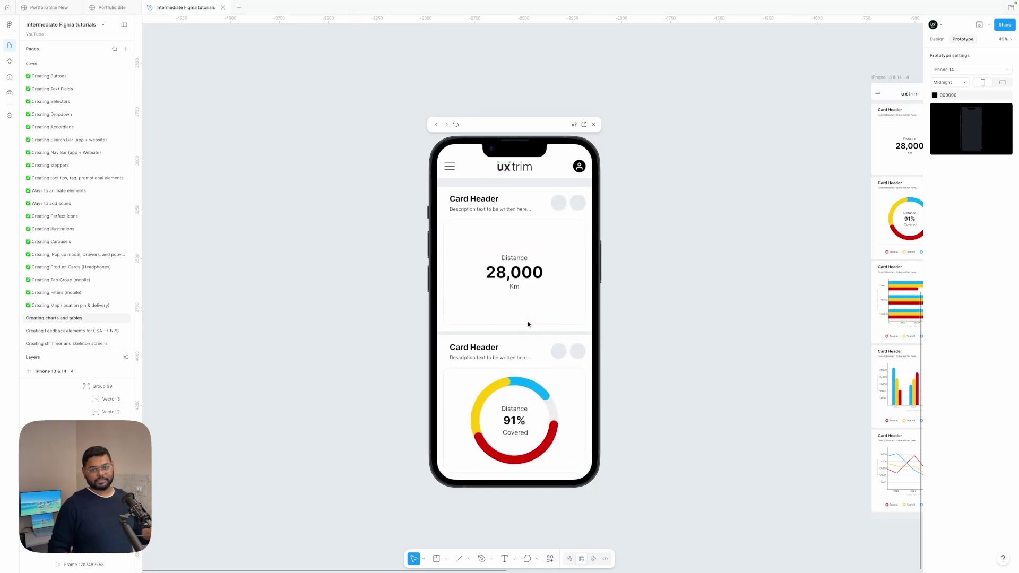
pyautogui.scroll(-10, 528, 325)
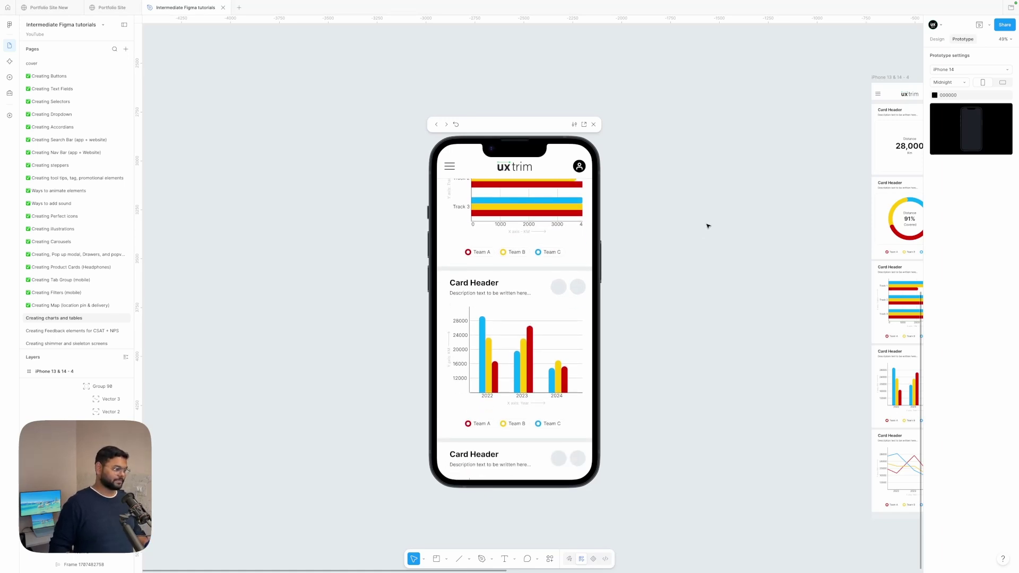
pyautogui.scroll(10, 485, 276)
pyautogui.scroll(-2, 484, 277)
pyautogui.scroll(-8, 485, 276)
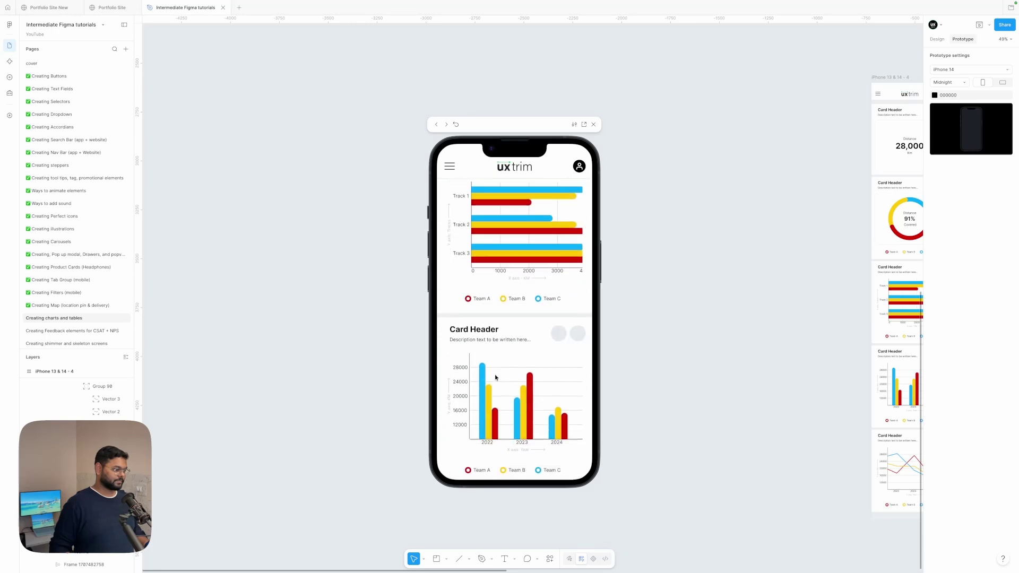
pyautogui.scroll(-3, 495, 377)
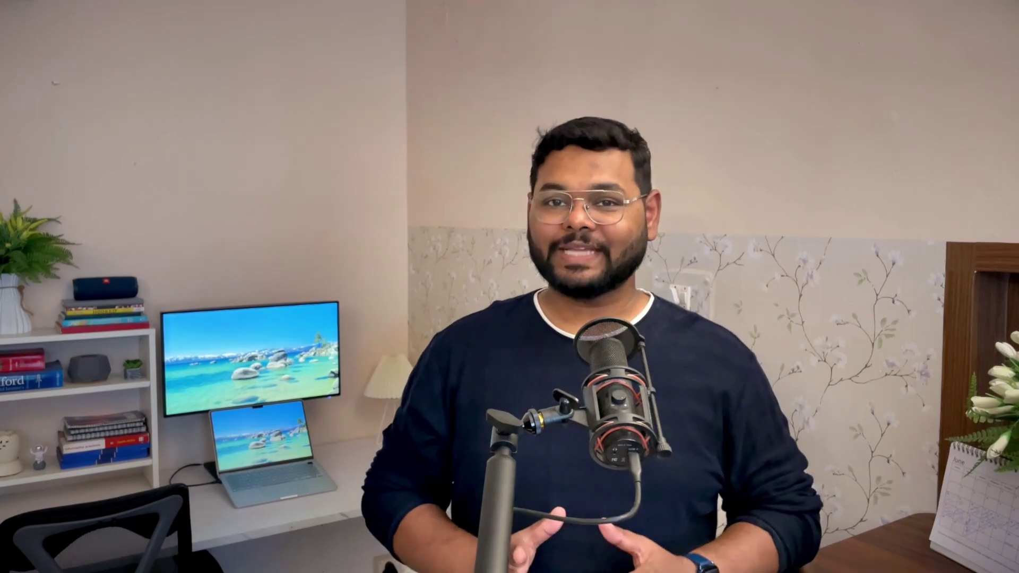